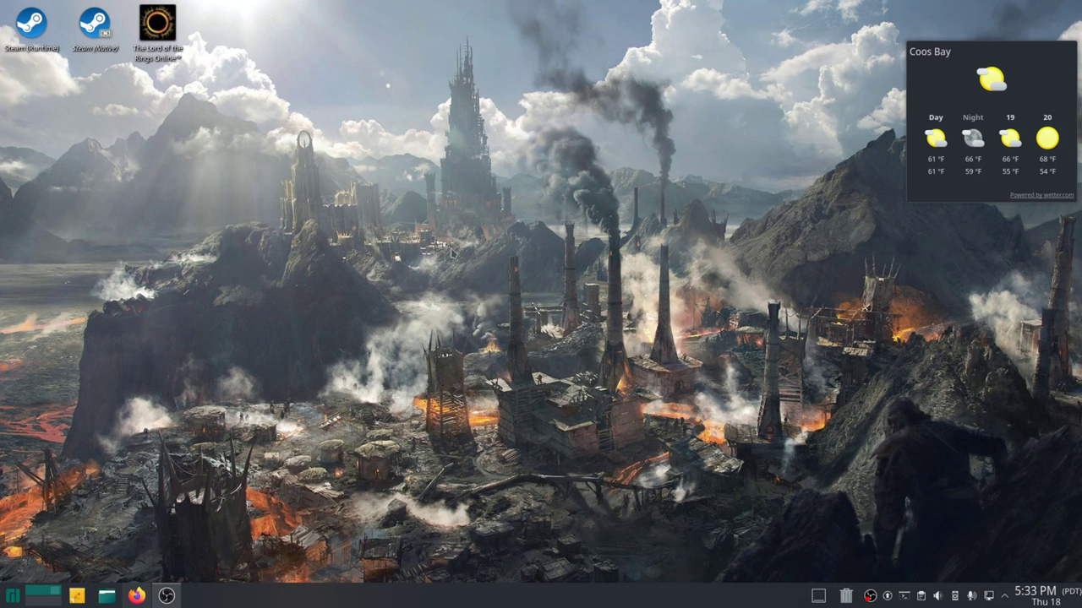
Step: Review the source clips in the Bonzai Diaries folder under Videos in the Dolphin file manager, and move its window out of view
left_click(105, 596)
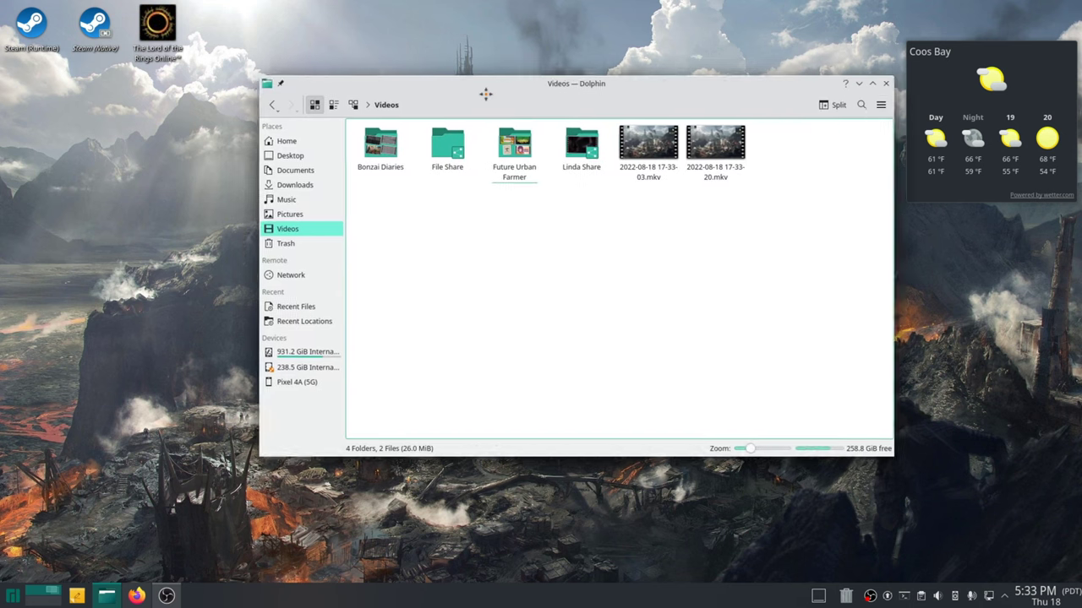
left_click_drag(483, 106, 411, 108)
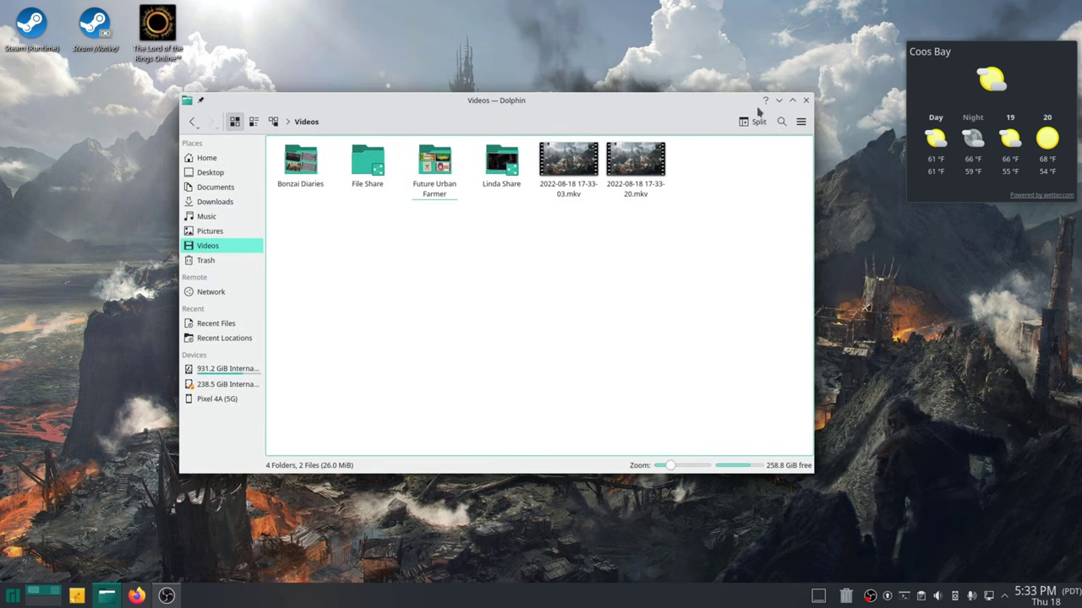
left_click(304, 169)
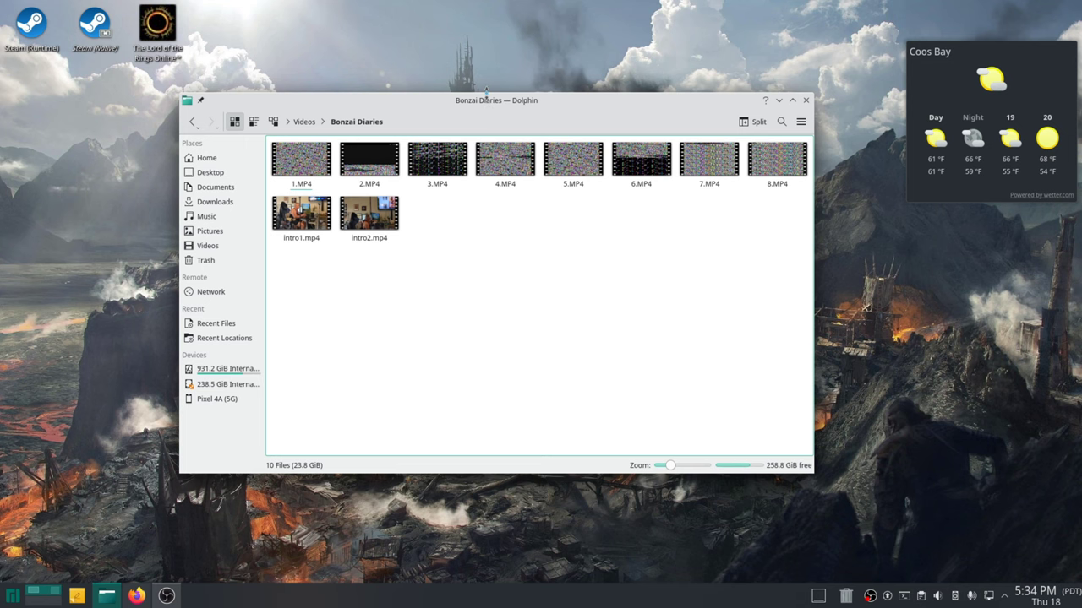
left_click_drag(485, 105, 1081, 111)
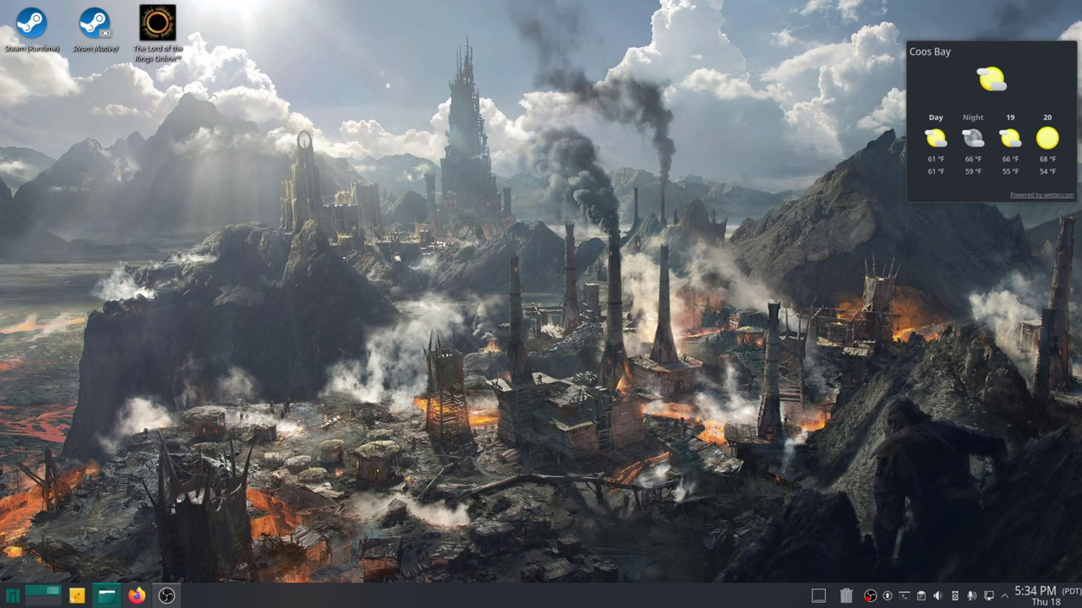
Step: Check the computer's software and hardware details on the About this System page of Info Center, and close it
left_click(12, 596)
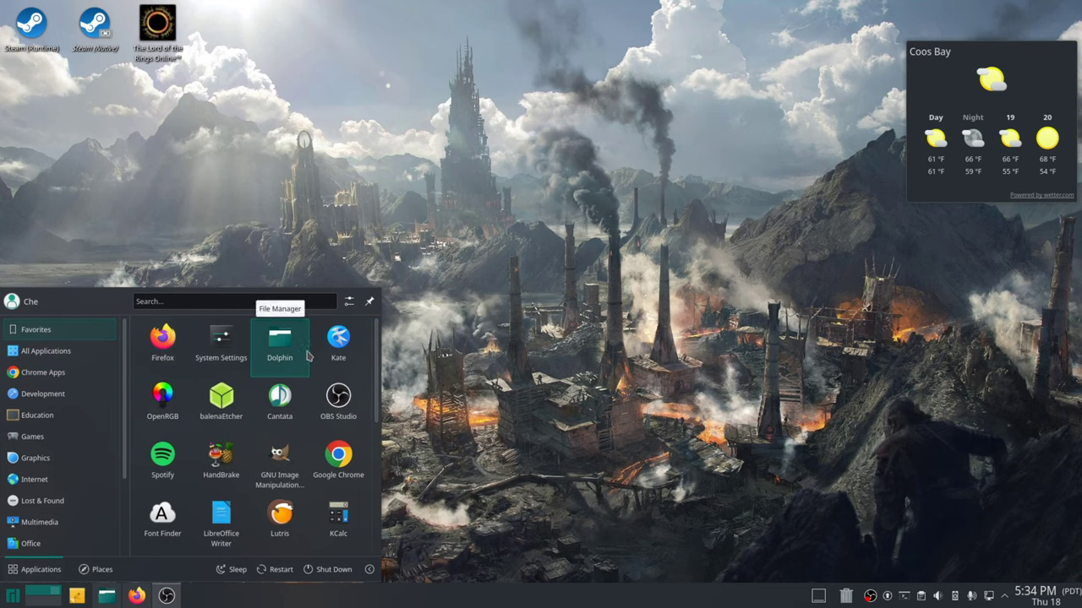
scroll(304, 334, "down", 5)
scroll(305, 363, "up", 5)
scroll(306, 422, "down", 3)
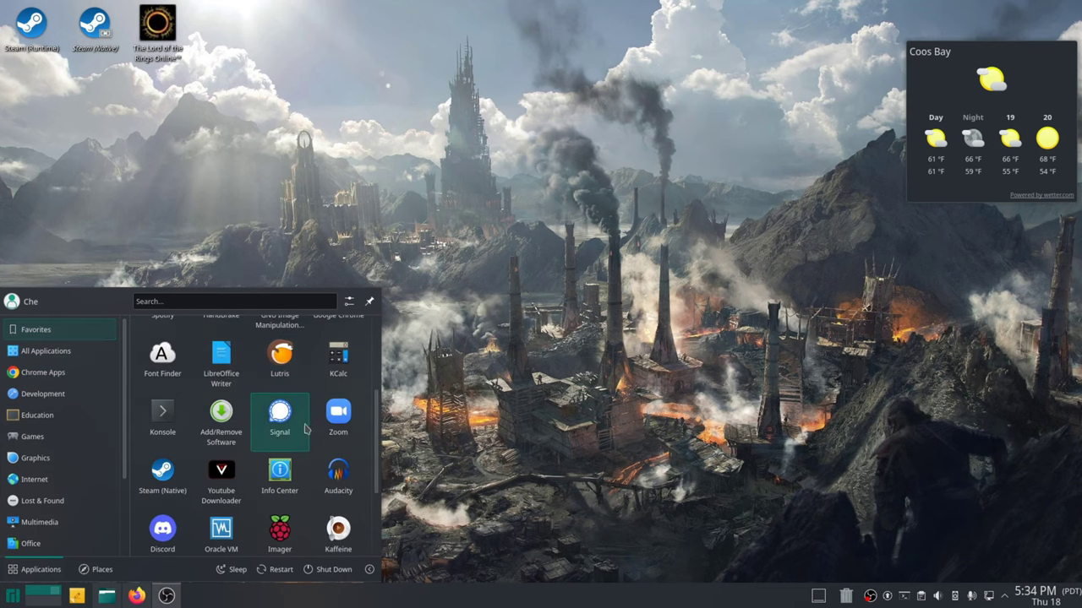
left_click(283, 476)
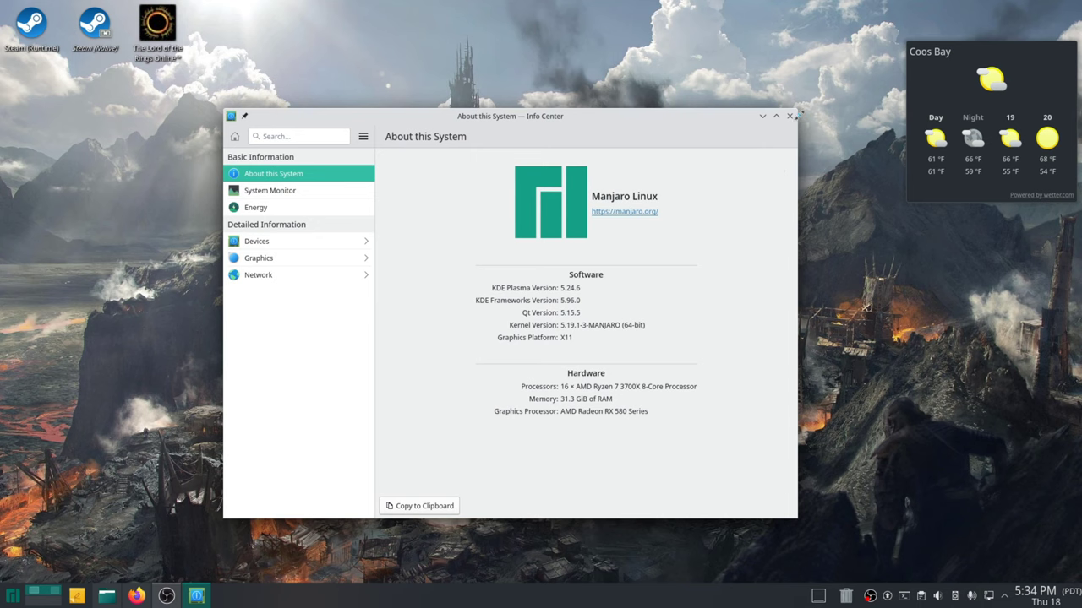
left_click(789, 115)
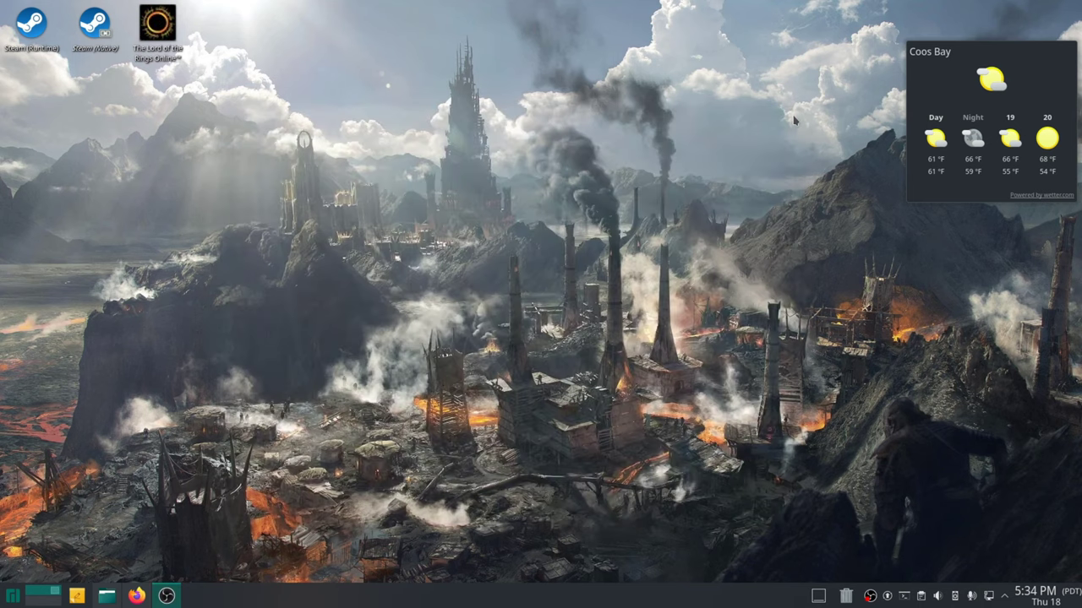
Step: Launch the Kdenlive video editor from the favorite applications
left_click(12, 596)
scroll(308, 375, "down", 3)
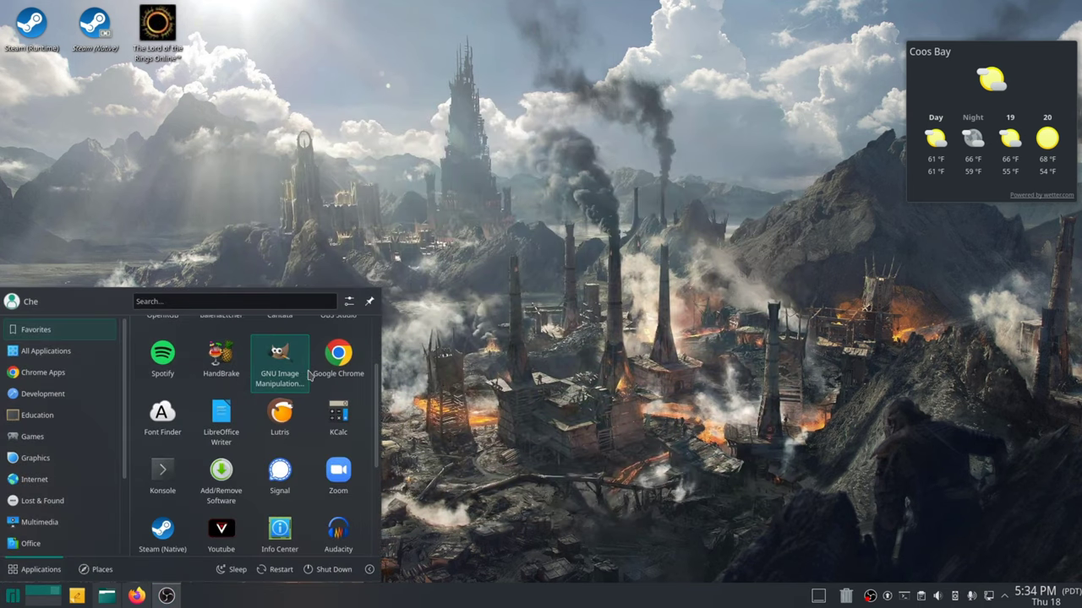
scroll(324, 420, "down", 3)
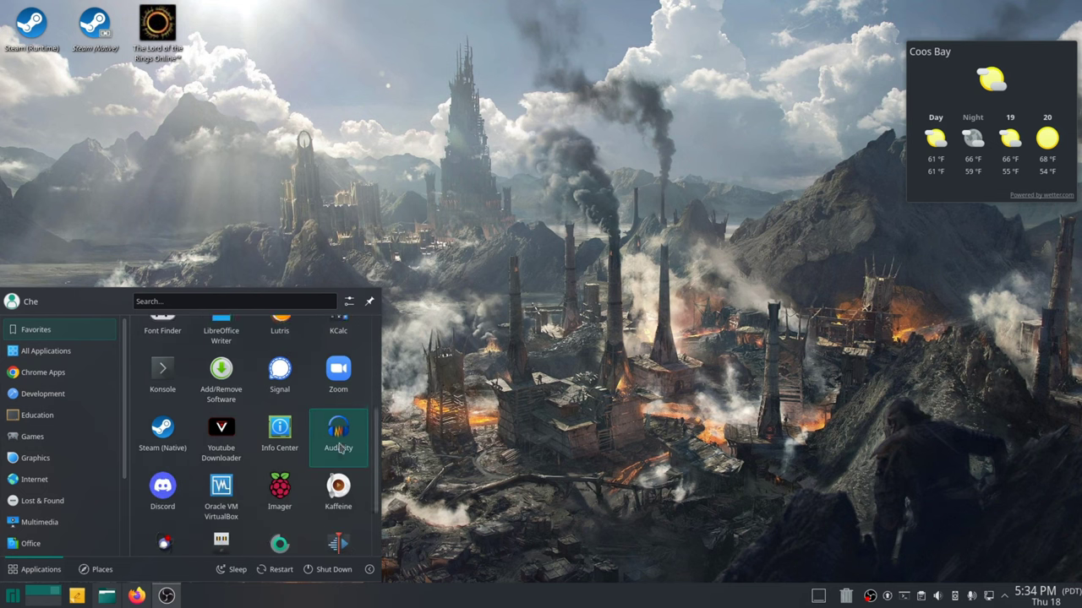
left_click(338, 478)
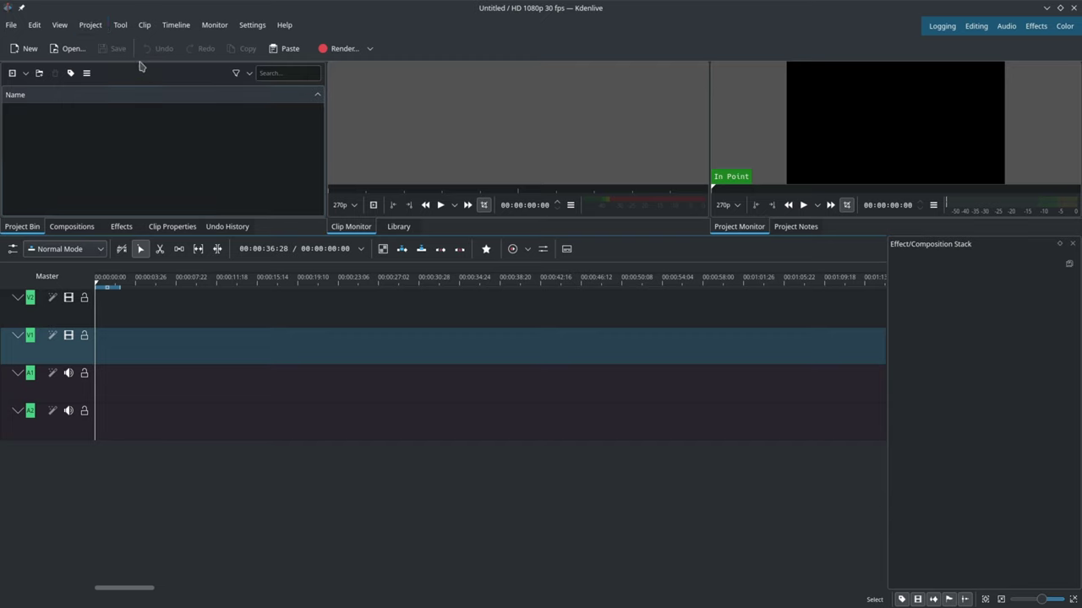
Step: Import 1.MP4 through 8.MP4 from the Bonzai Diaries folder in Videos and switch the project to the 2704x1520 59.94fps clip profile
left_click(91, 27)
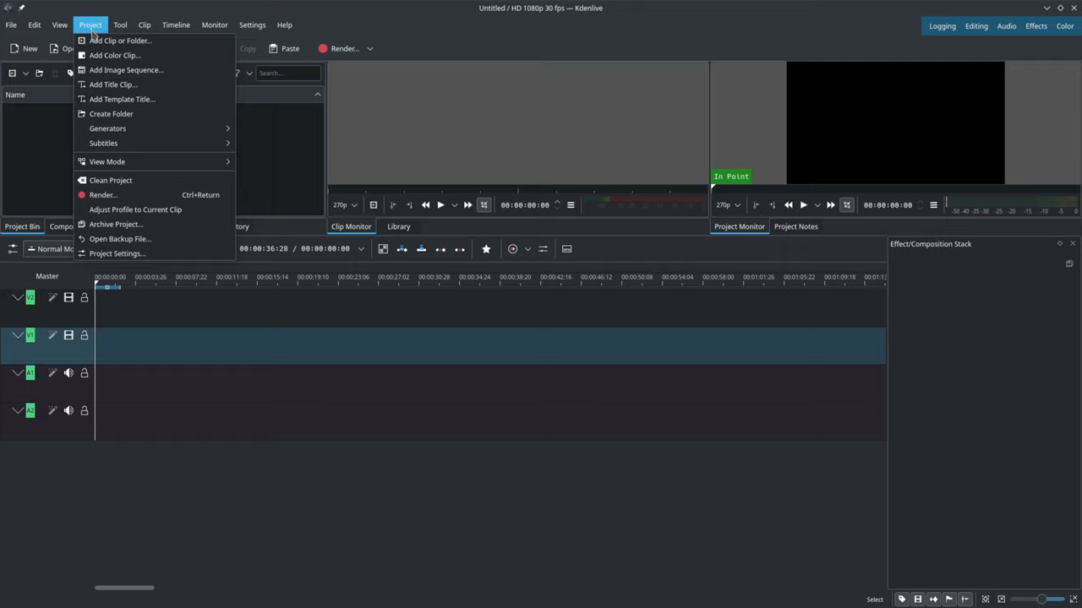
left_click(109, 43)
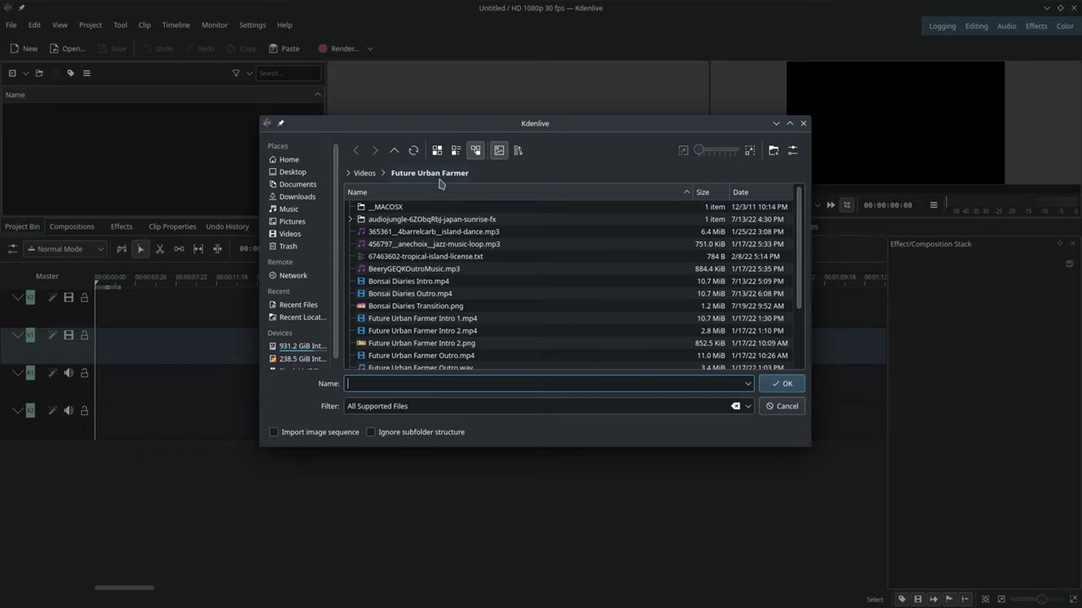
left_click(364, 174)
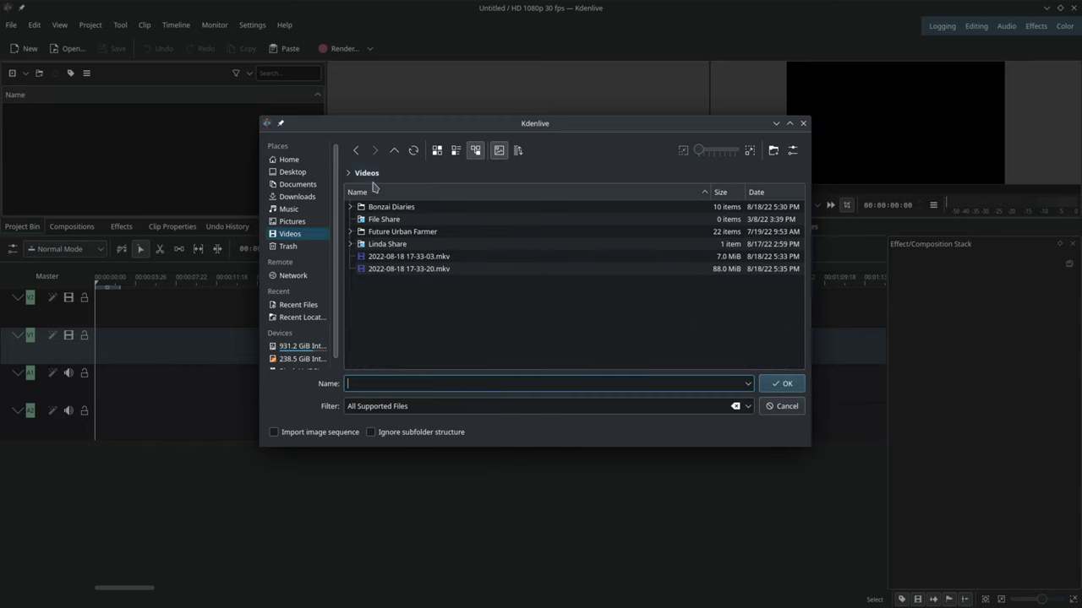
left_click(390, 211)
left_click(351, 210)
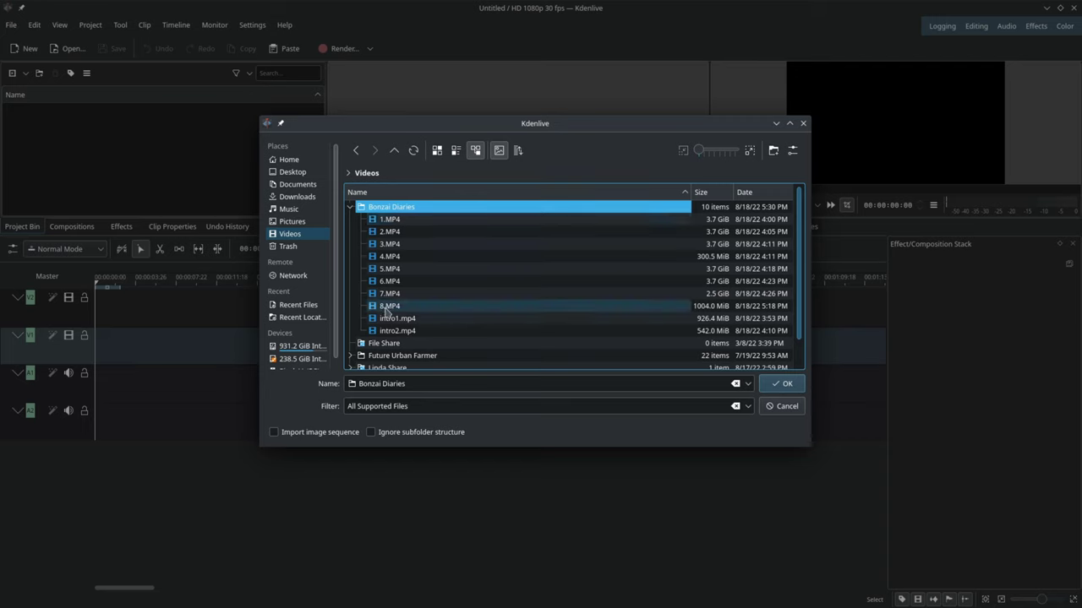
left_click(394, 219)
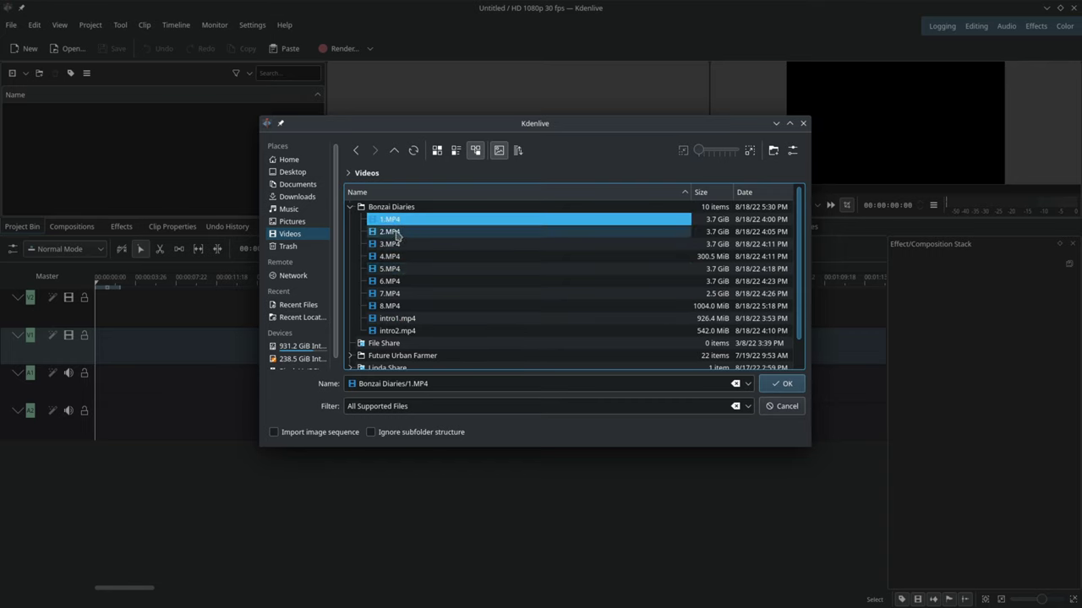
left_click(397, 307, "shift")
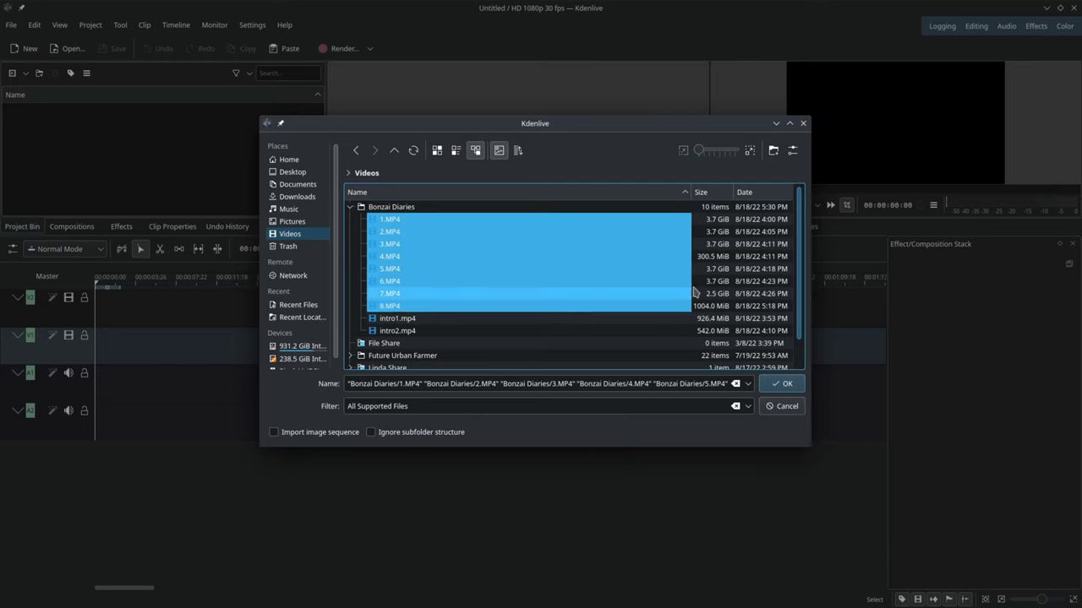
left_click(784, 383)
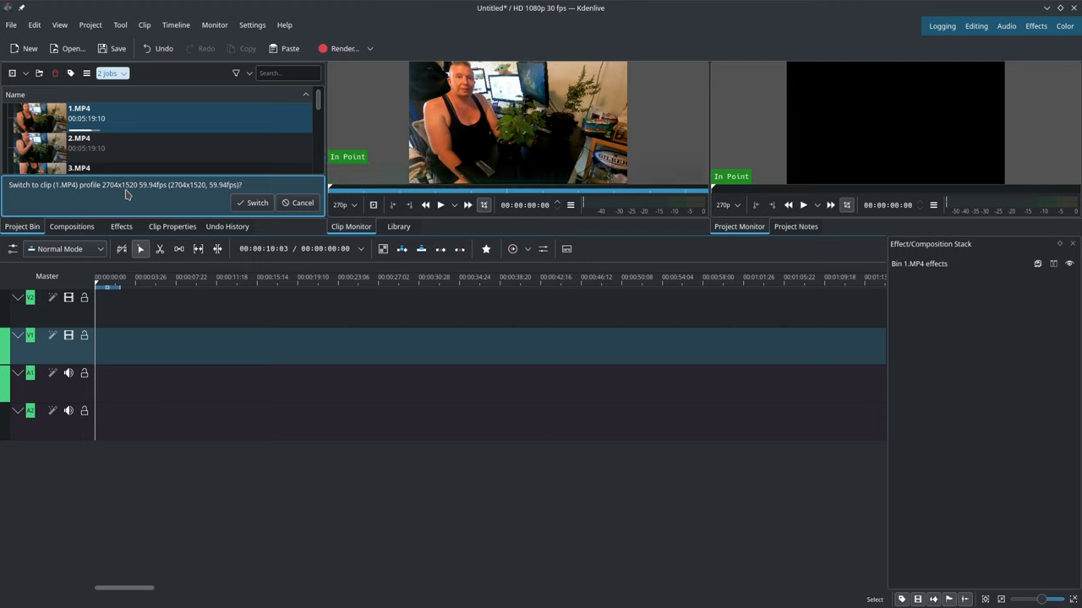
left_click(253, 204)
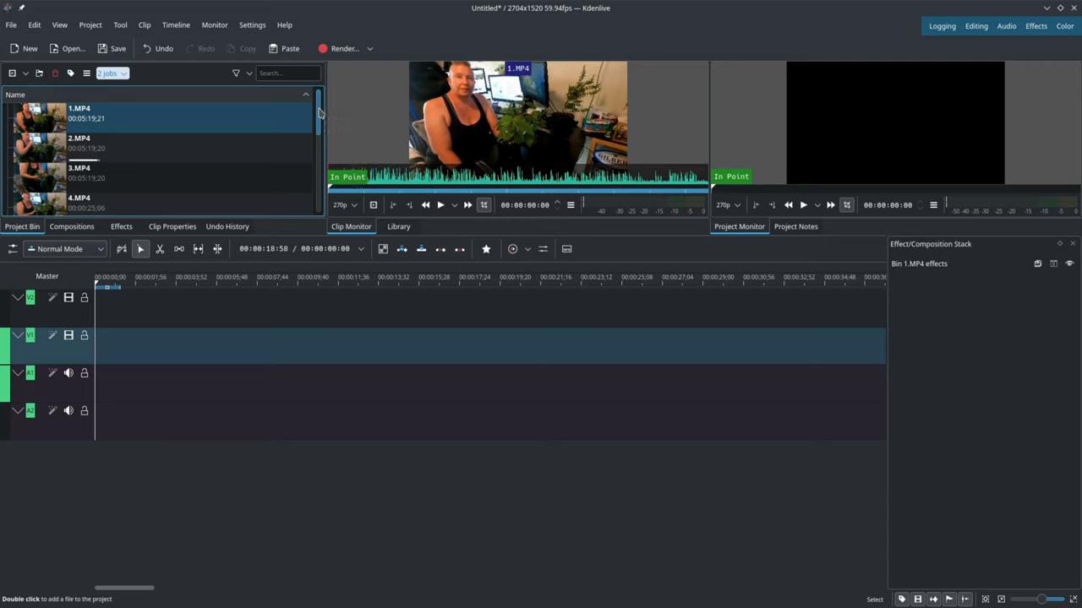
mouse_move(320, 112)
left_mouse_down()
mouse_move(321, 186)
mouse_move(327, 115)
left_mouse_up()
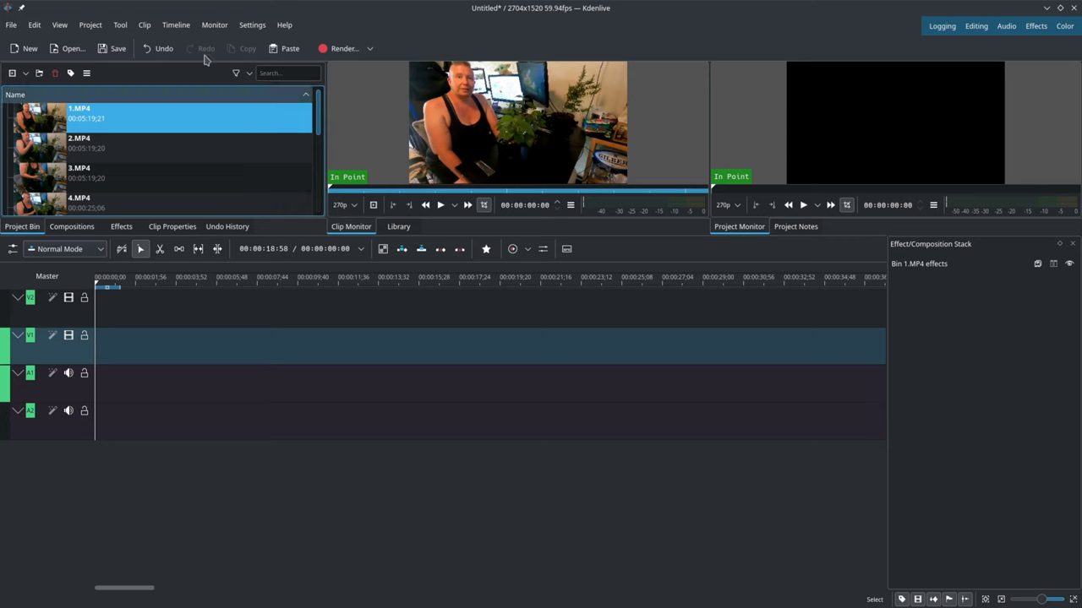
left_click(102, 30)
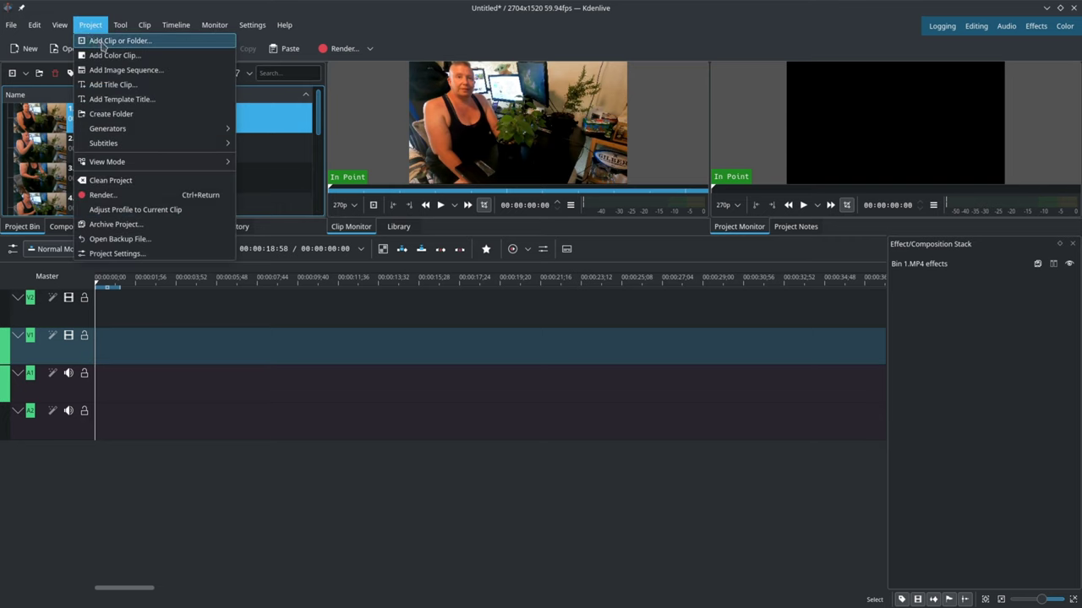
left_click(111, 43)
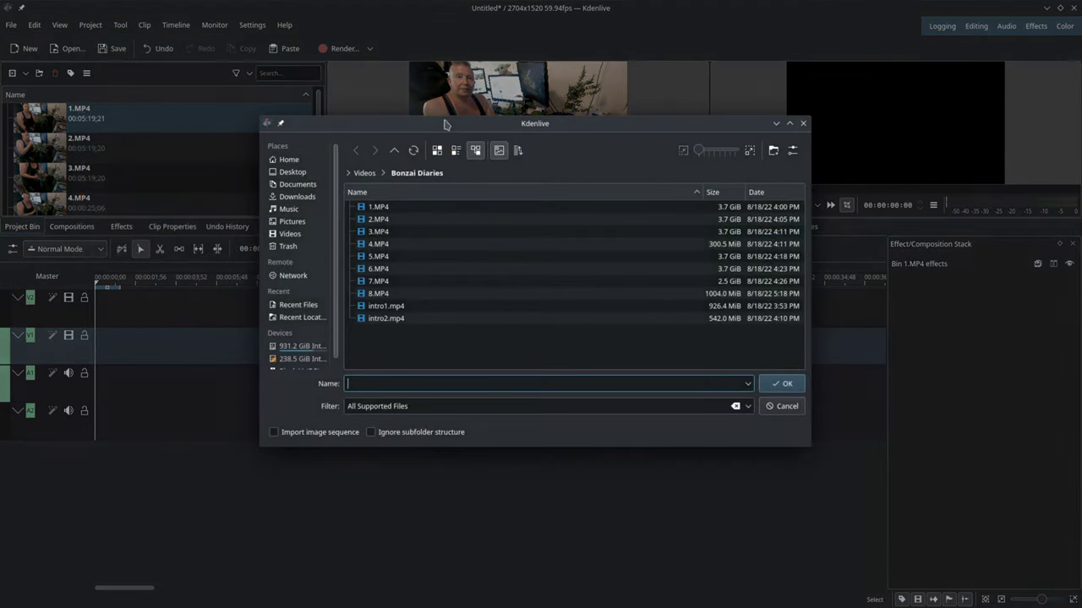
left_click(398, 307)
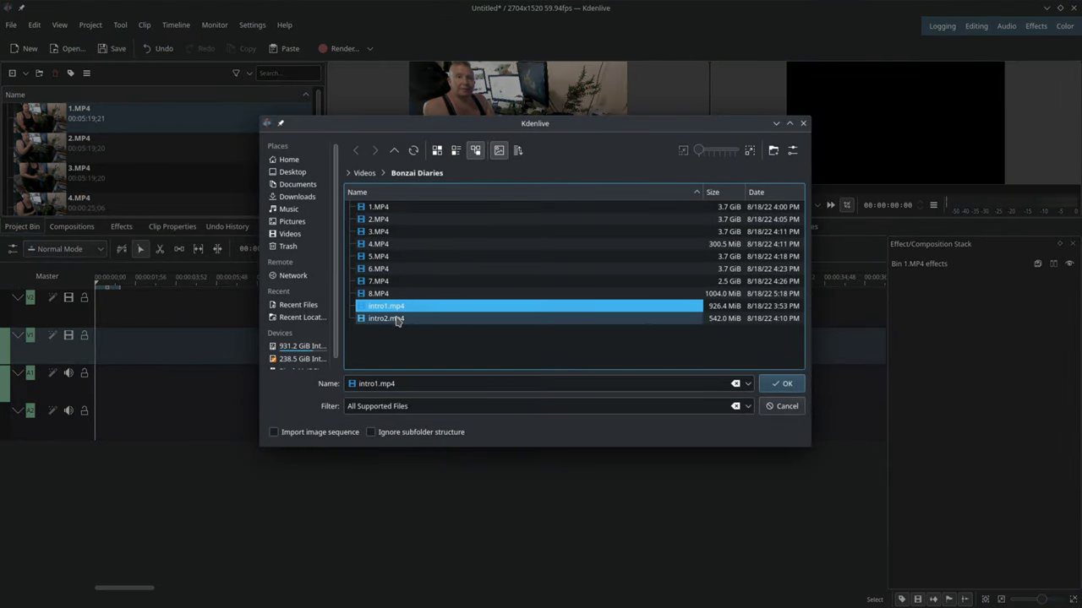
left_click(396, 319, "shift")
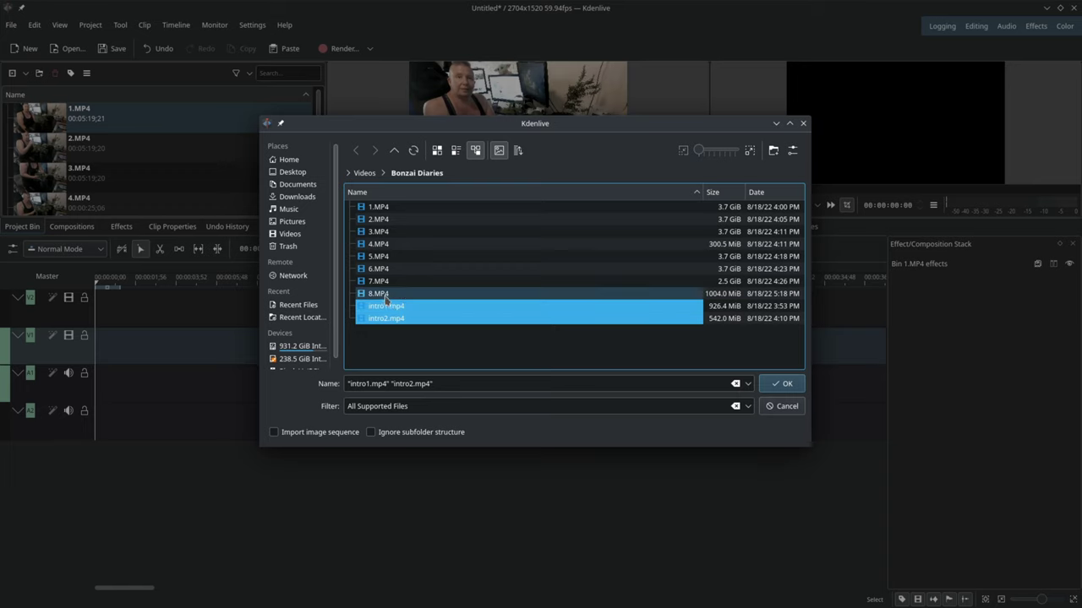
left_click(787, 406)
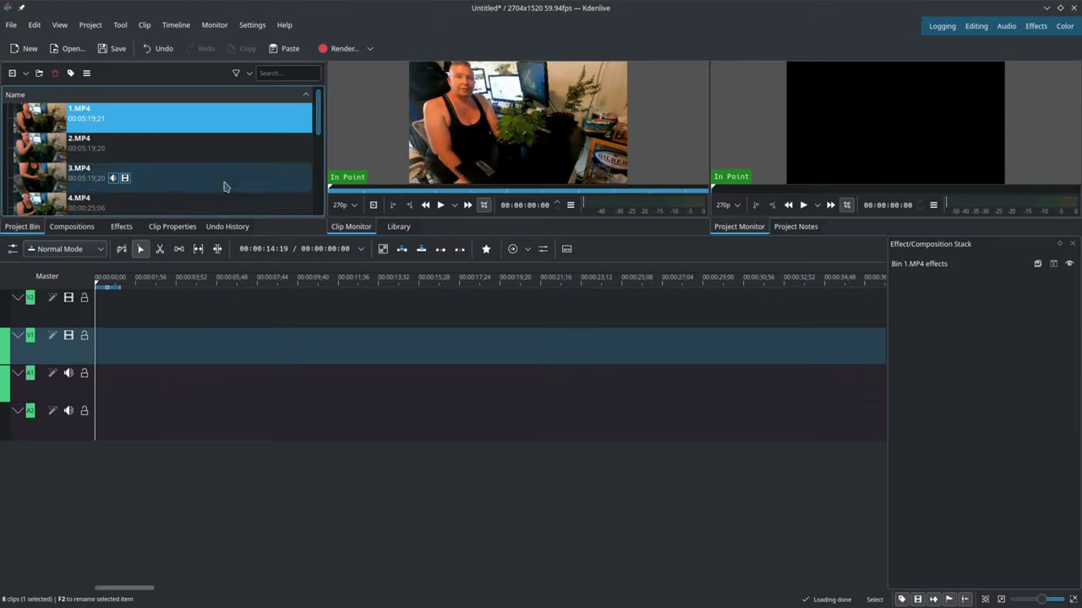
Step: Import Bonsai Diaries Intro.mp4, Bonsai Diaries Outro.mp4 and Bonsai Diaries Transition.png from the Future Urban Farmer folder in Videos into the project bin
left_click(100, 26)
left_click(106, 40)
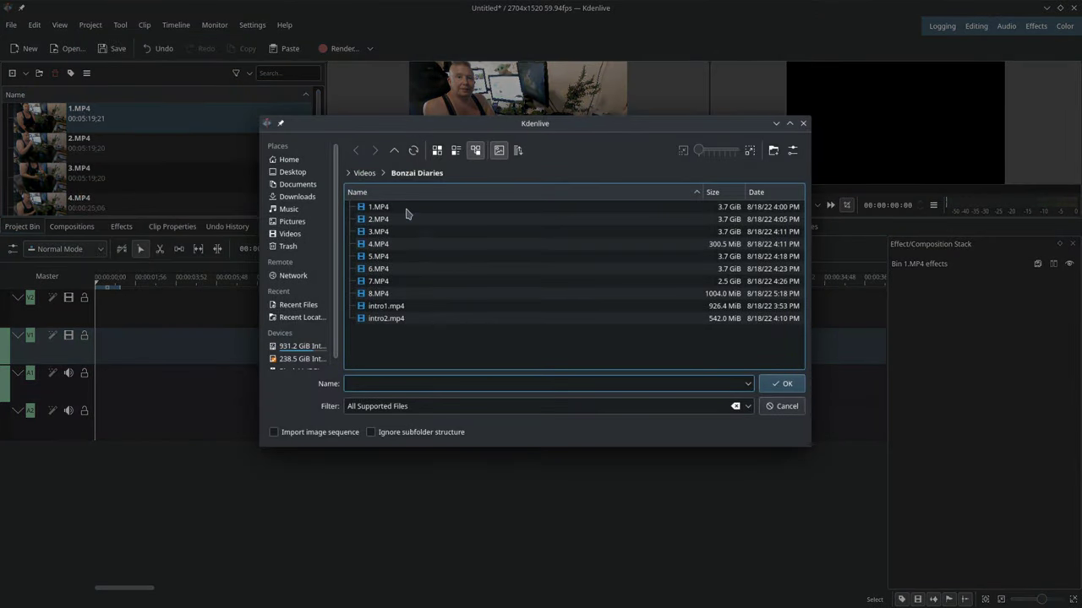
left_click(366, 173)
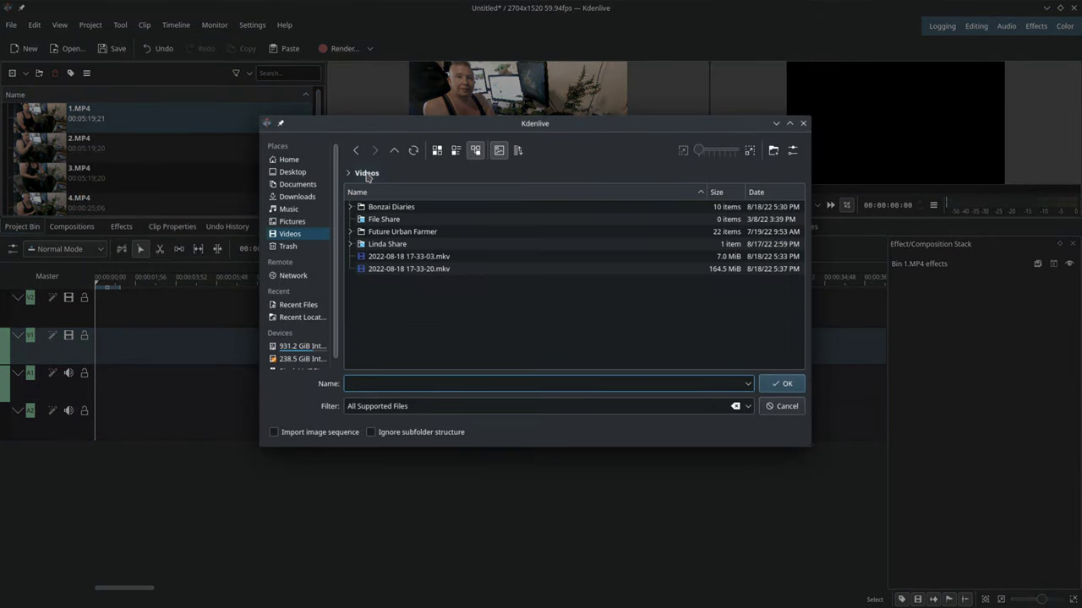
double_click(414, 233)
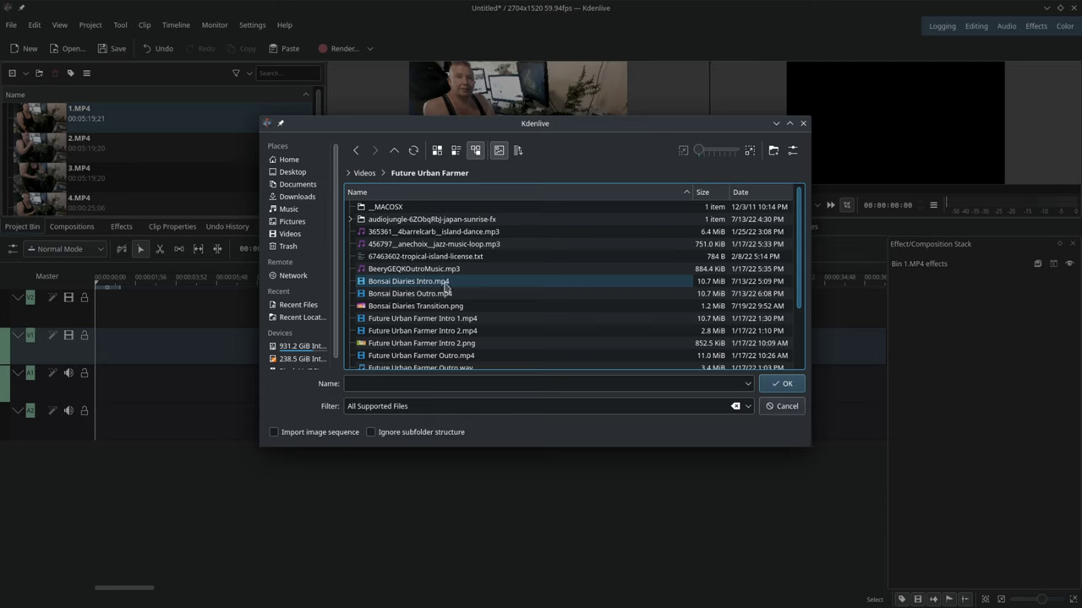
left_click(428, 285)
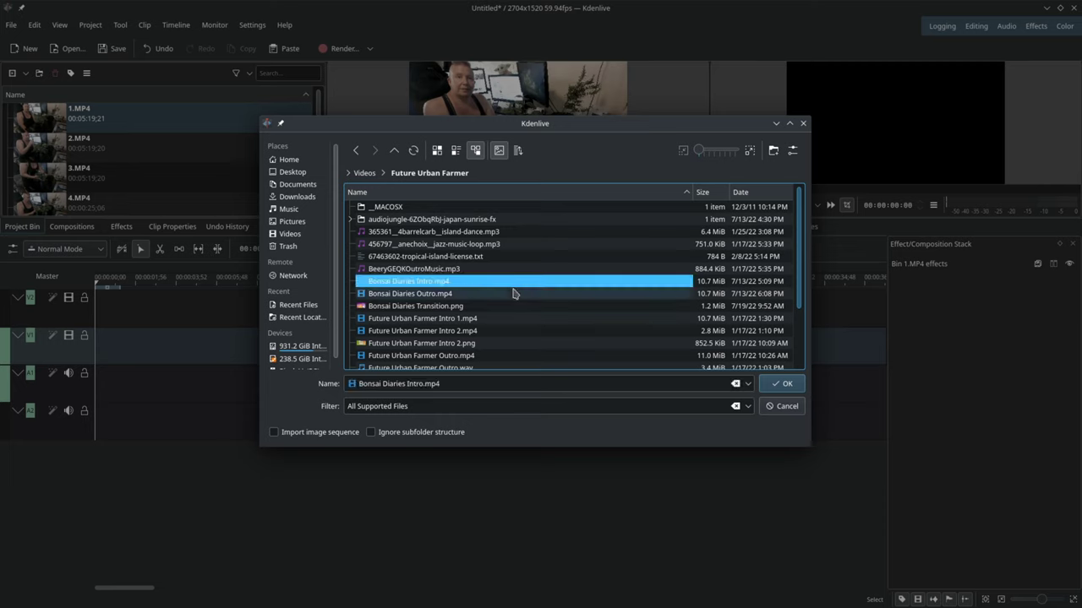
left_click(441, 295, "ctrl")
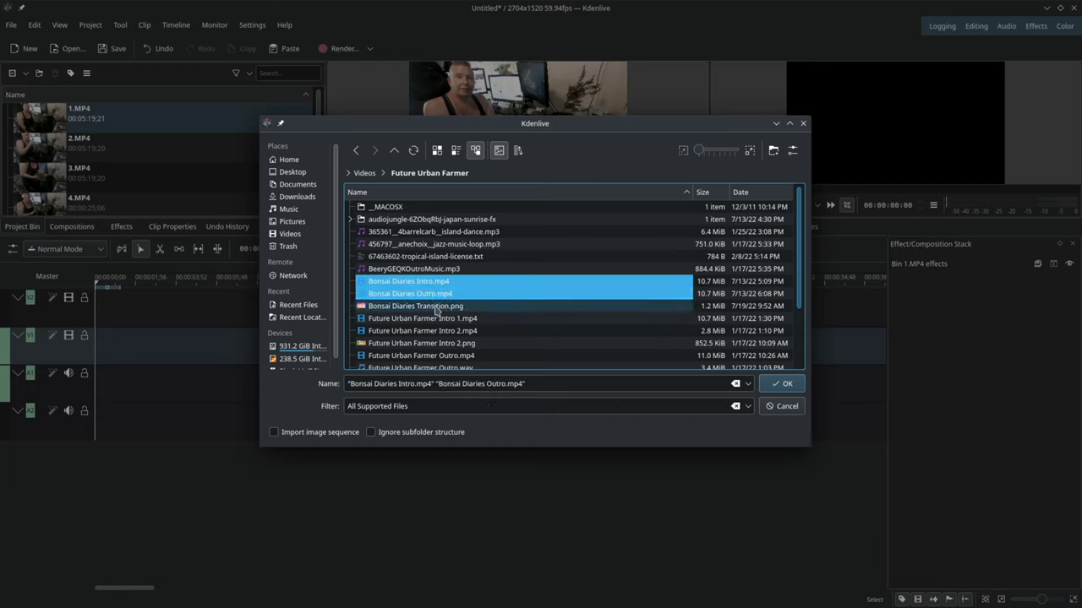
left_click(440, 311, "ctrl")
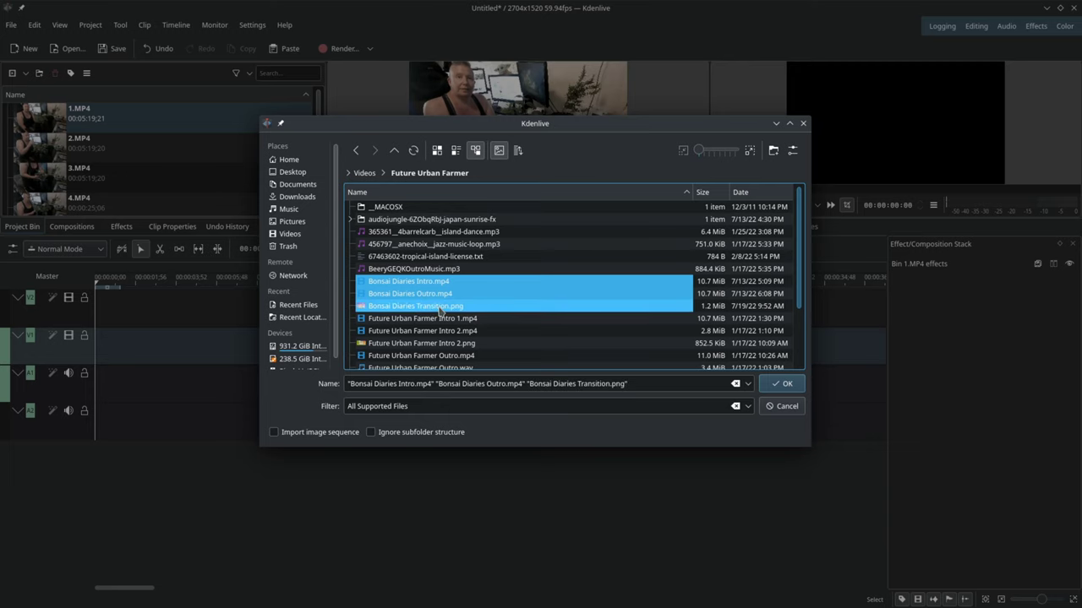
left_click(439, 310, "ctrl")
scroll(520, 275, "down", 2)
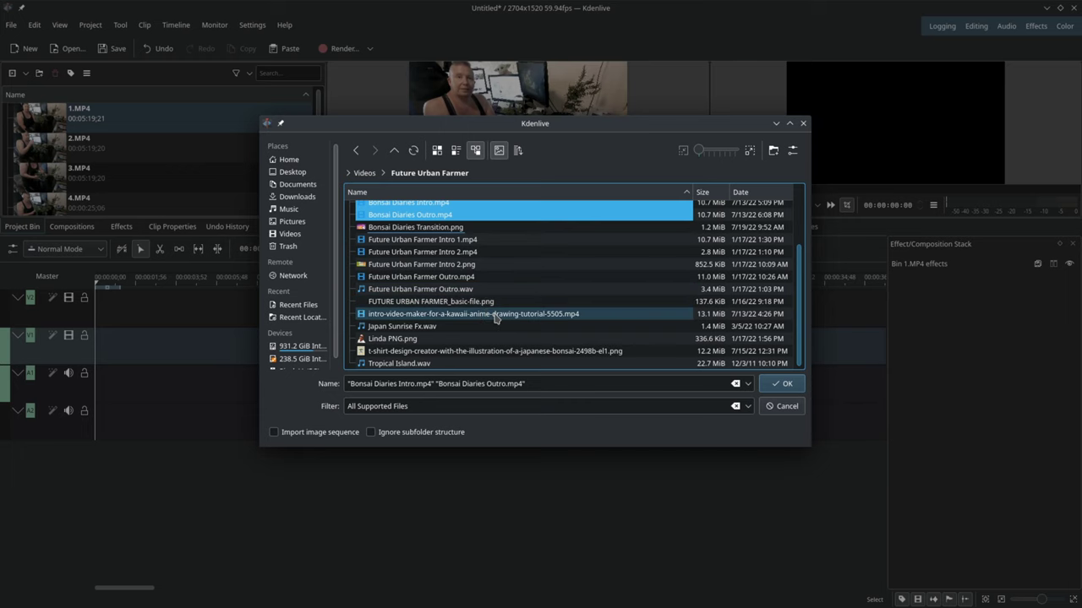
scroll(495, 316, "up", 2)
left_click(446, 308, "ctrl")
scroll(528, 292, "down", 2)
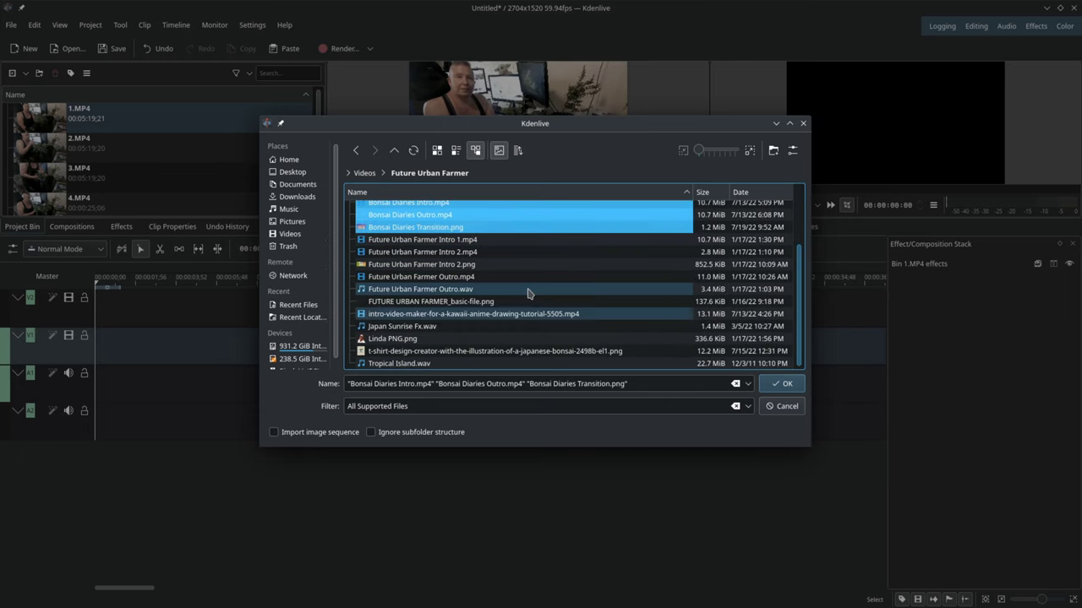
left_click(793, 385)
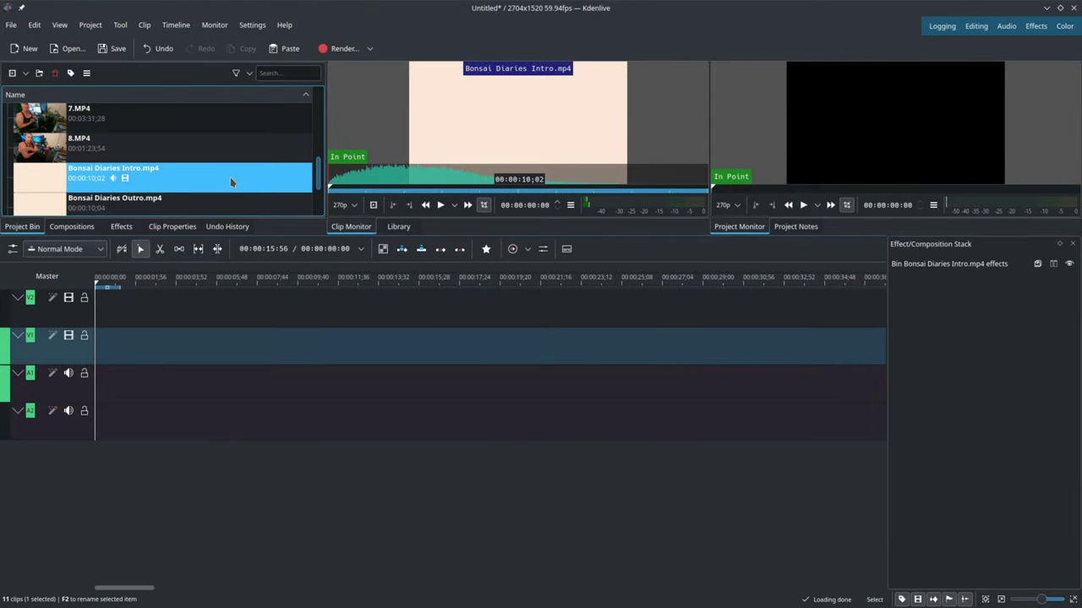
scroll(226, 142, "up", 5)
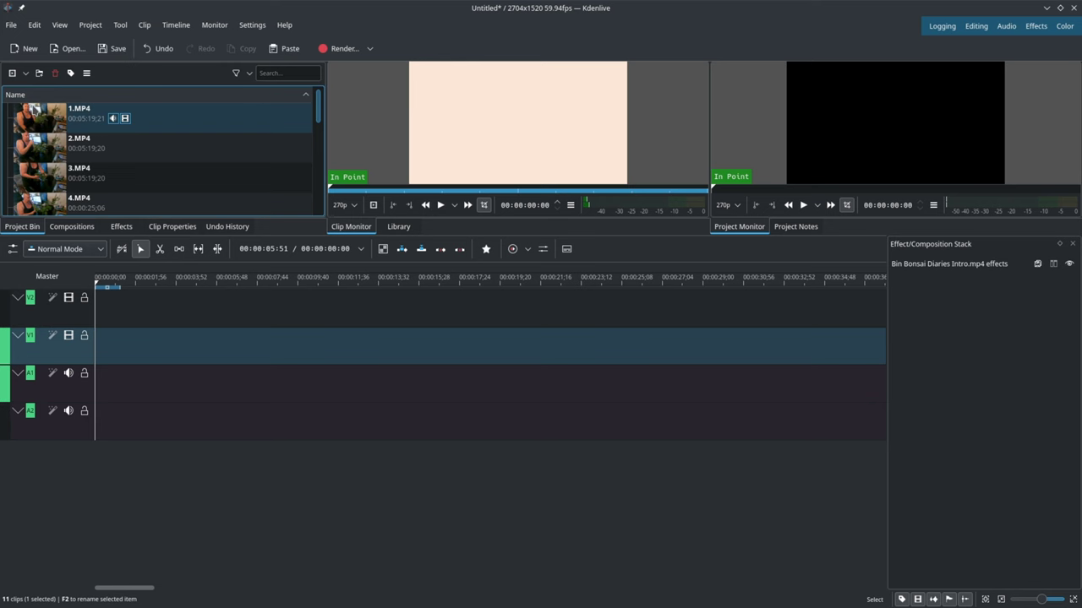
Step: Place 1.MP4 with its audio on tracks V2 and A2, starting about 22 frames after the beginning of the timeline
left_click_drag(38, 119, 178, 307)
left_click_drag(261, 309, 208, 305)
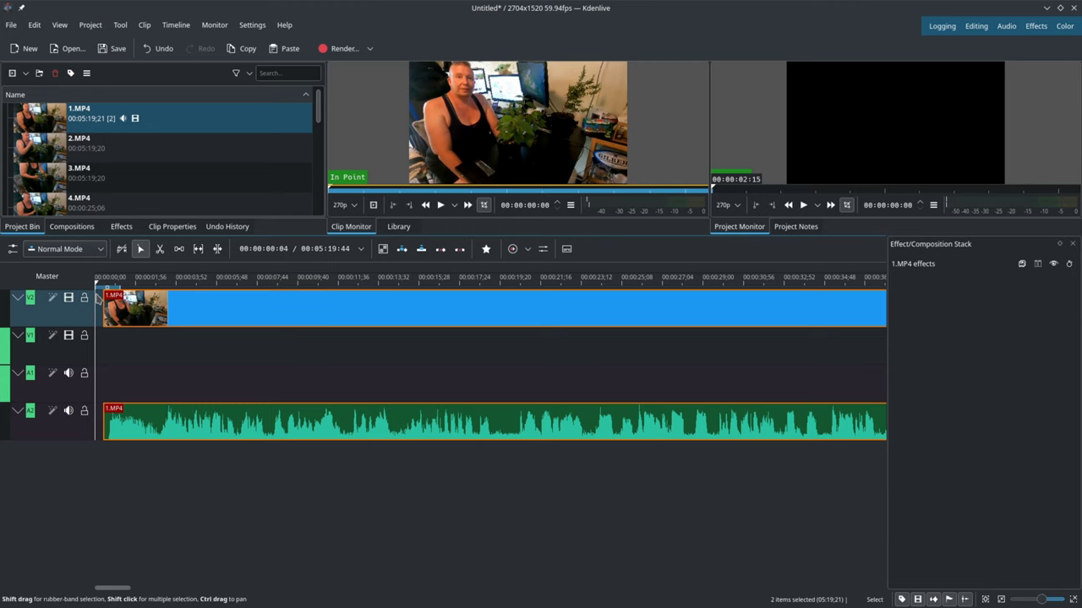
left_click_drag(207, 309, 194, 316)
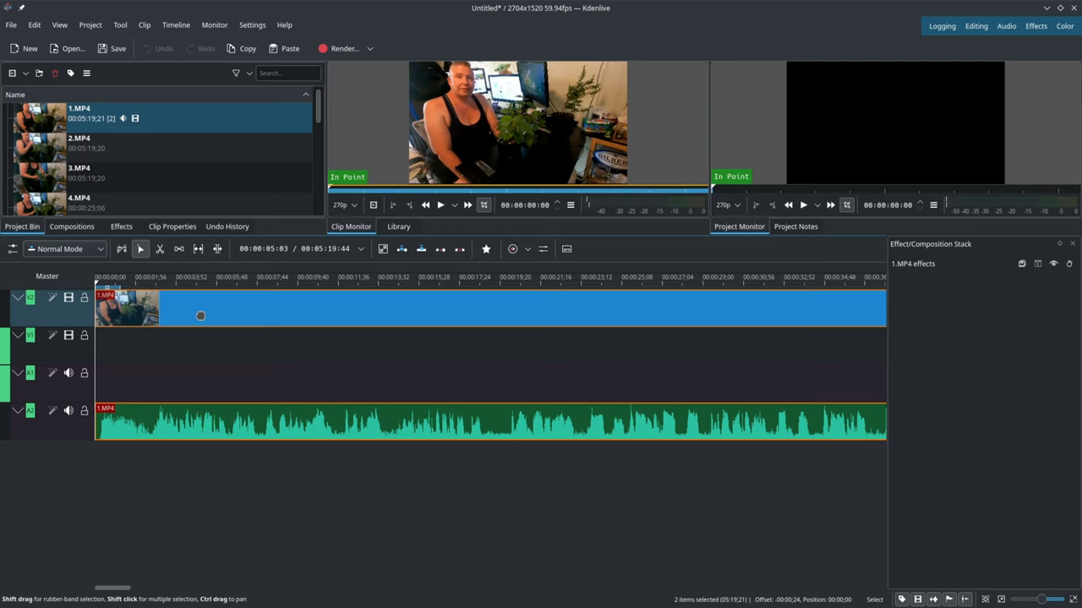
left_click_drag(205, 315, 203, 313)
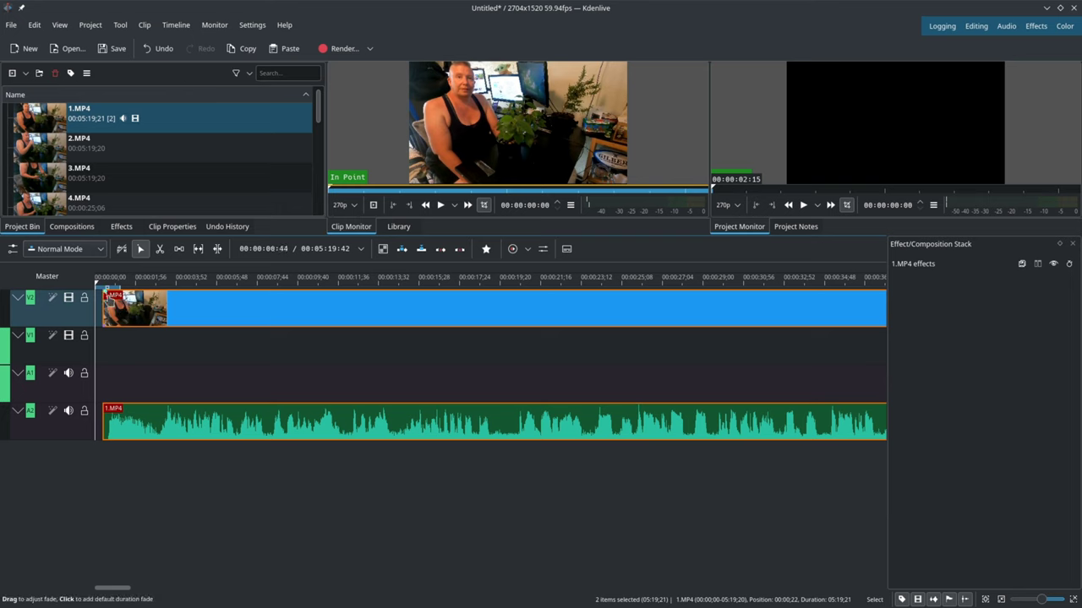
Step: Add a fade-in of about 00:00:01:43 to the video of 1.MP4 and a fade-in of similar length to its audio
mouse_move(107, 296)
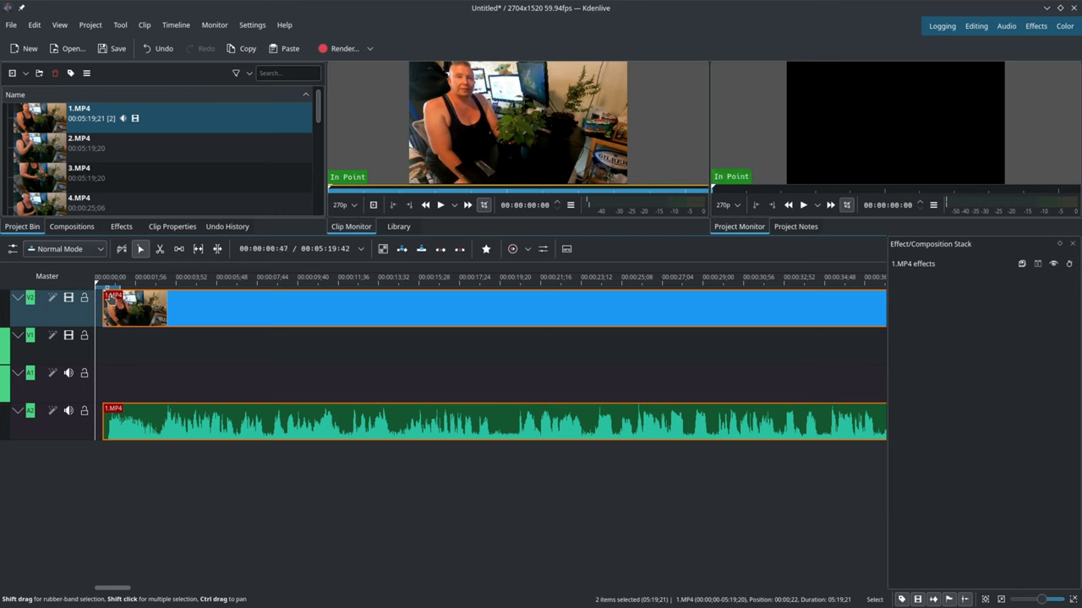
left_click(107, 295)
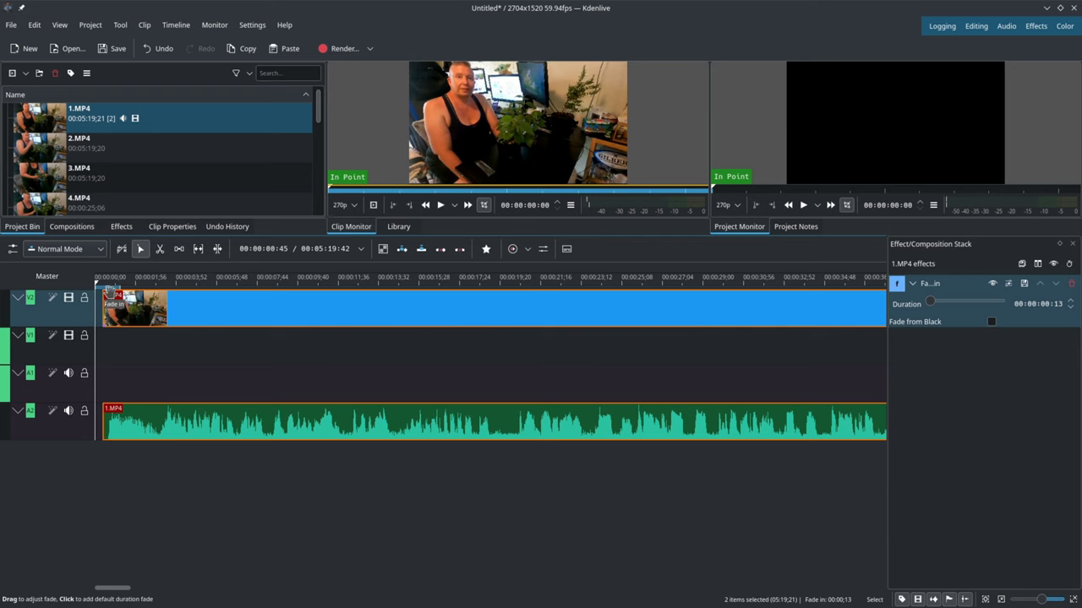
left_click_drag(108, 290, 141, 297)
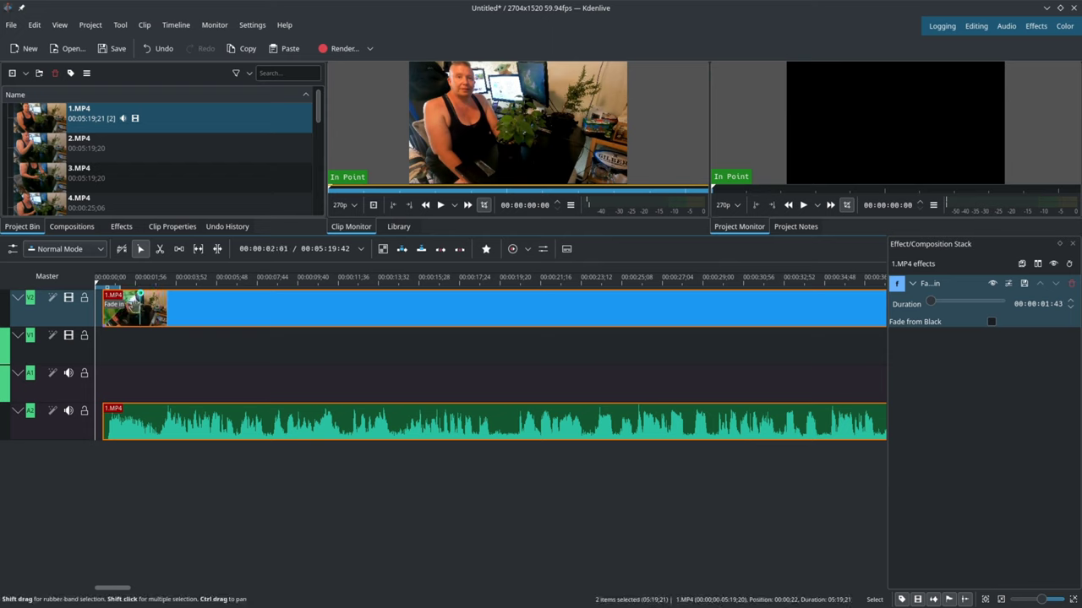
left_click_drag(106, 408, 137, 411)
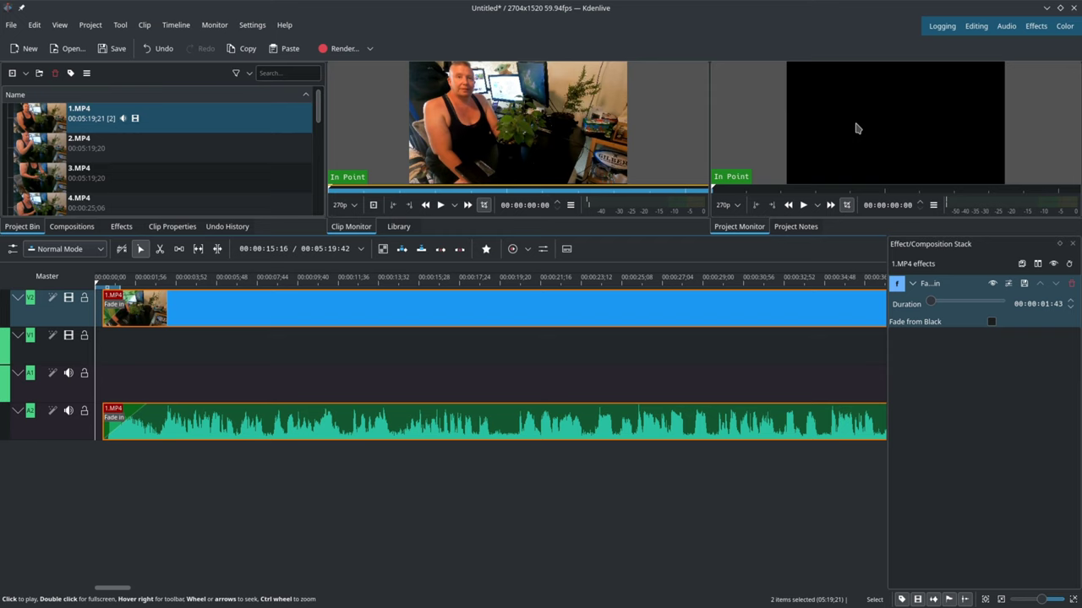
Step: Check the project monitor's preview resolution options and play the beginning of the timeline to review the fade-in
left_click(735, 208)
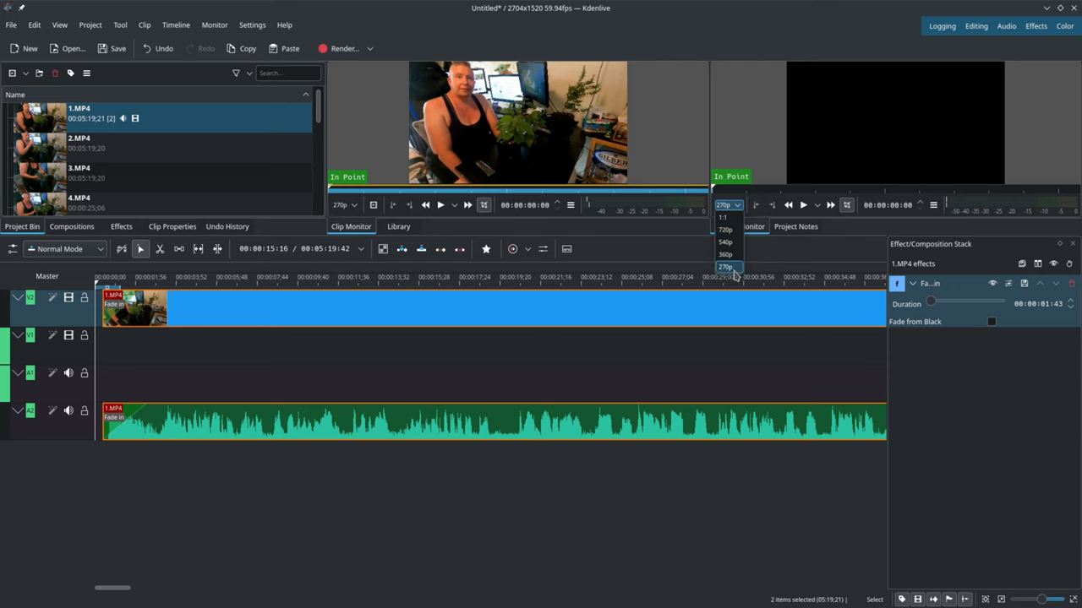
left_click(754, 141)
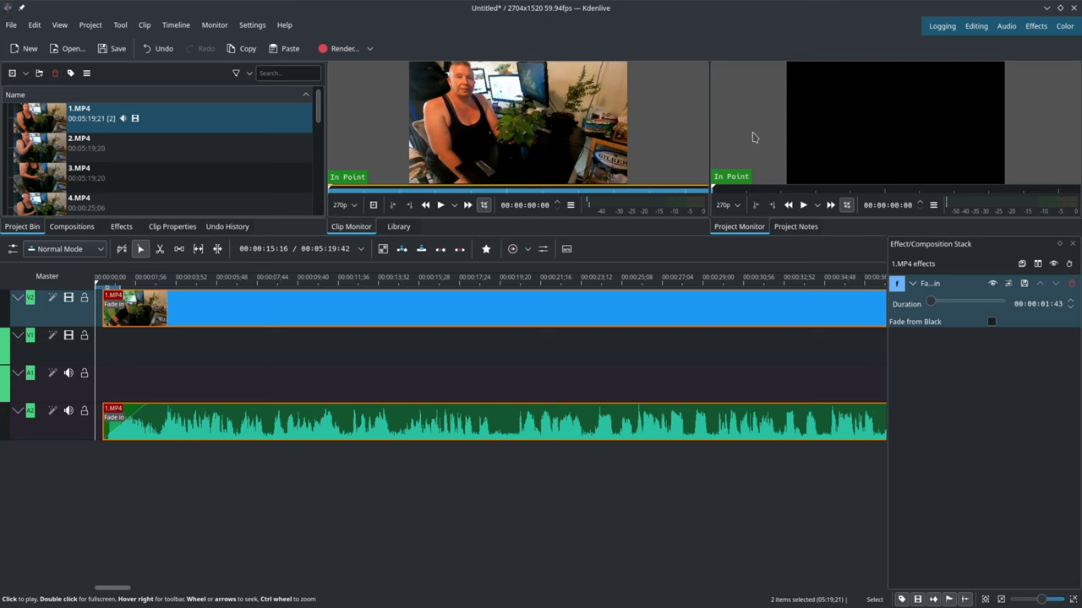
left_click(803, 205)
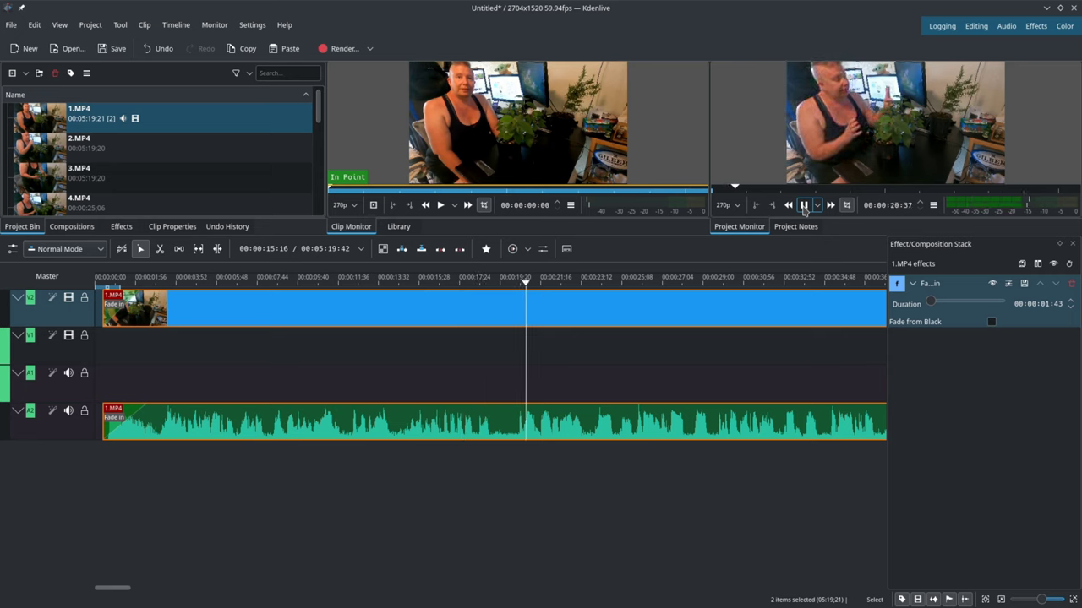
left_click(804, 206)
left_click_drag(541, 286, 89, 277)
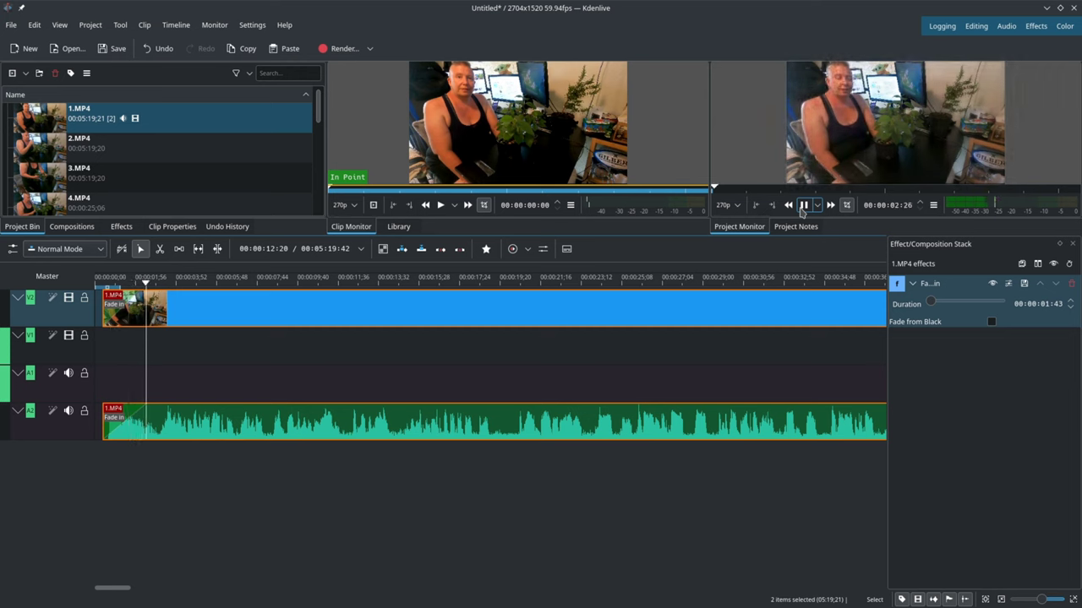
left_click(802, 207)
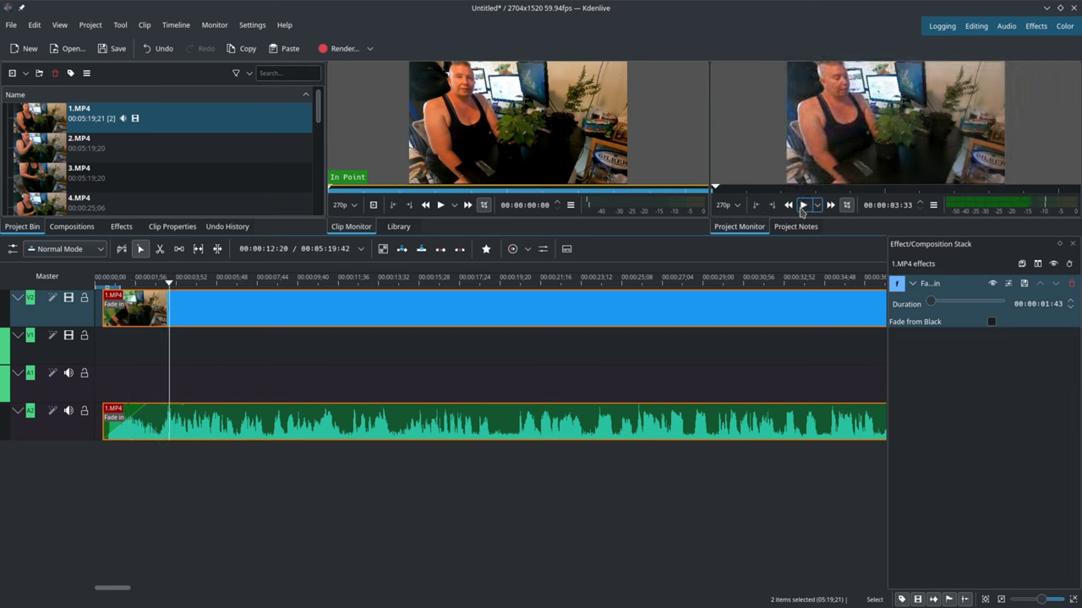
Step: Cut 1.MP4 with its audio at 00:00:11:59 and shift the second part to about 27 seconds, leaving a gap
left_click(100, 302)
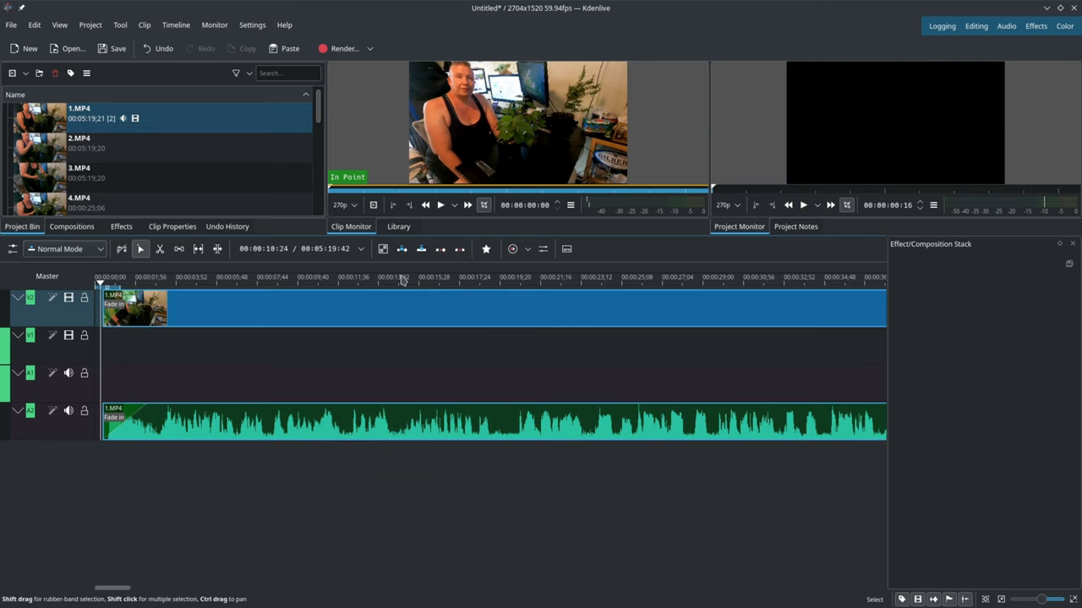
left_click(805, 207)
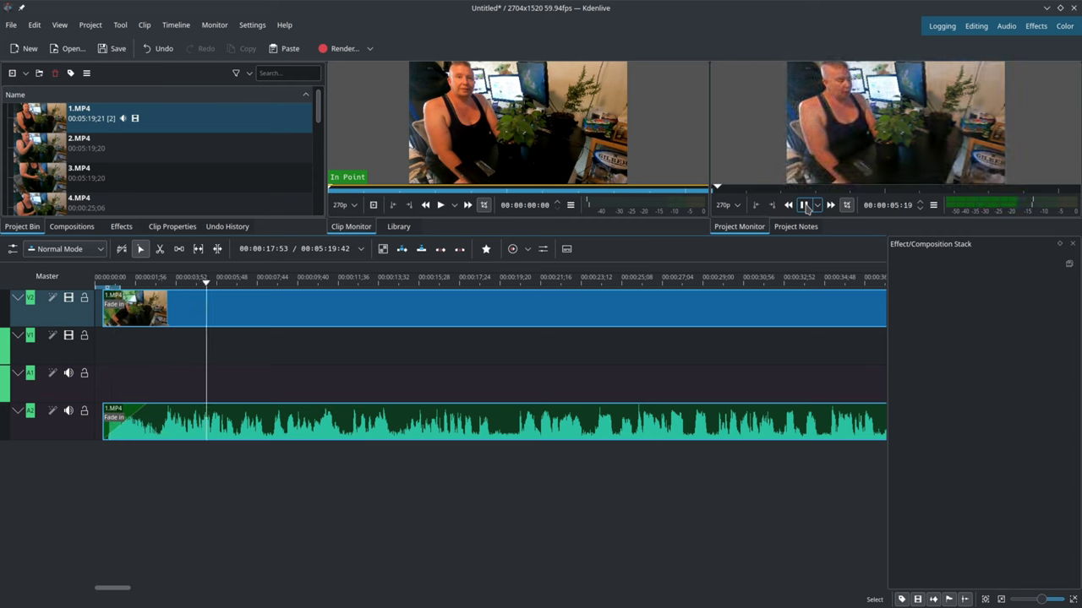
left_click(805, 206)
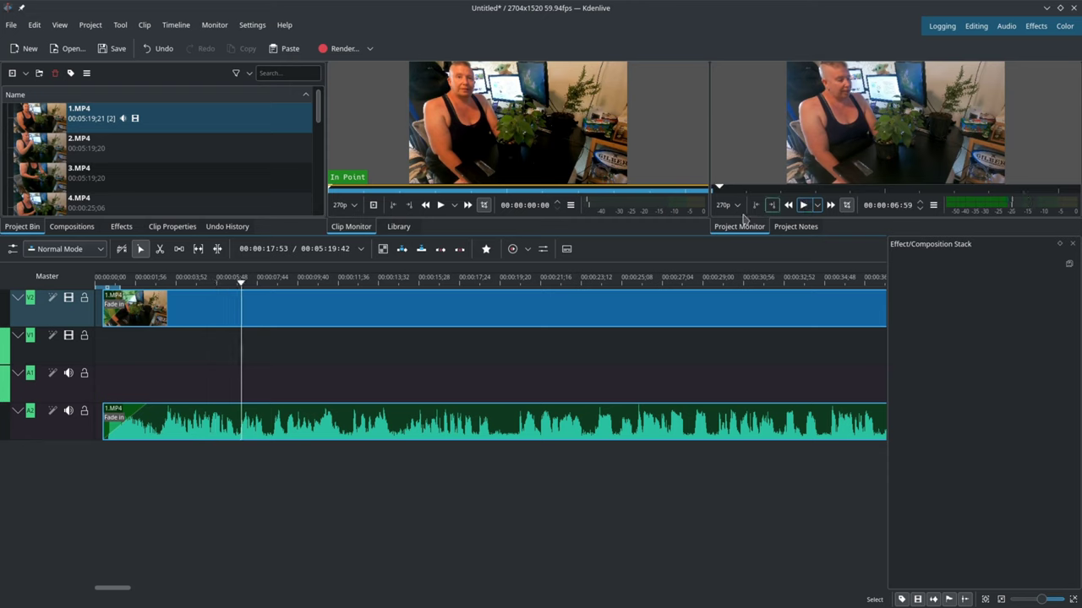
left_click(803, 205)
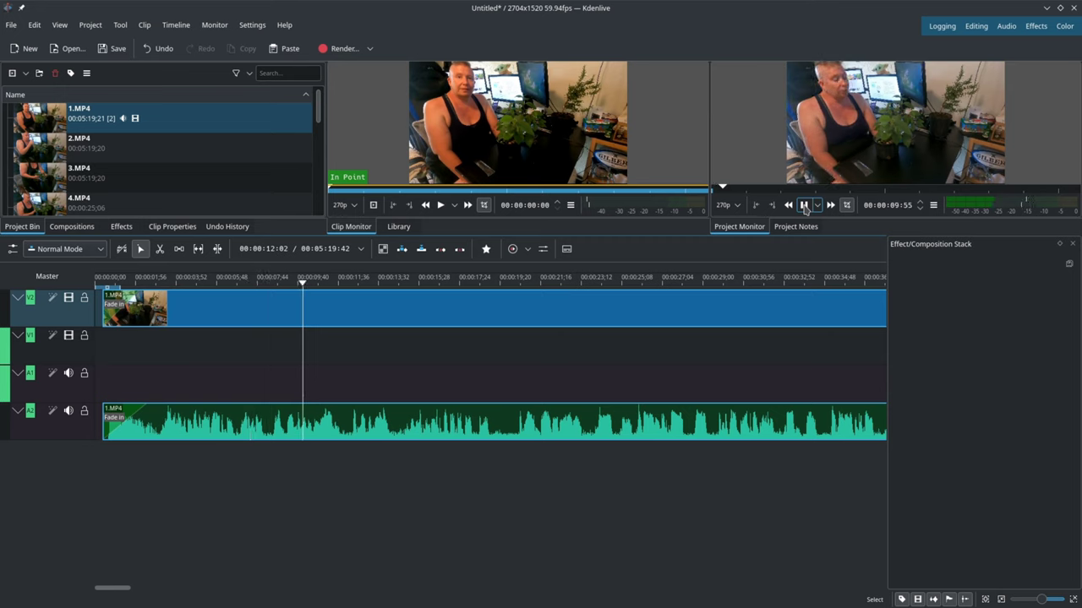
left_click(805, 205)
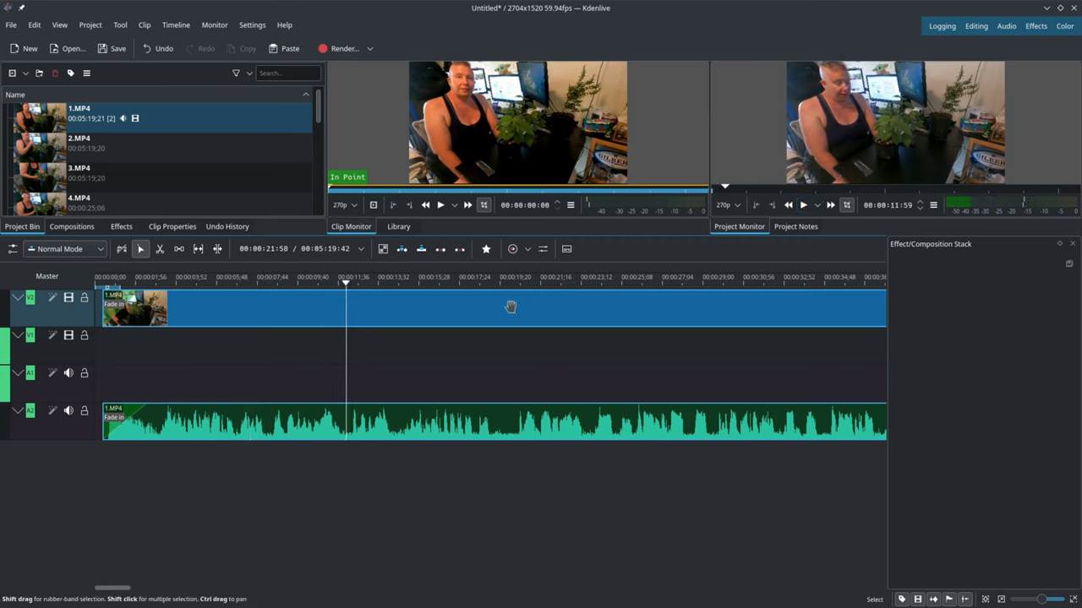
right_click(373, 420)
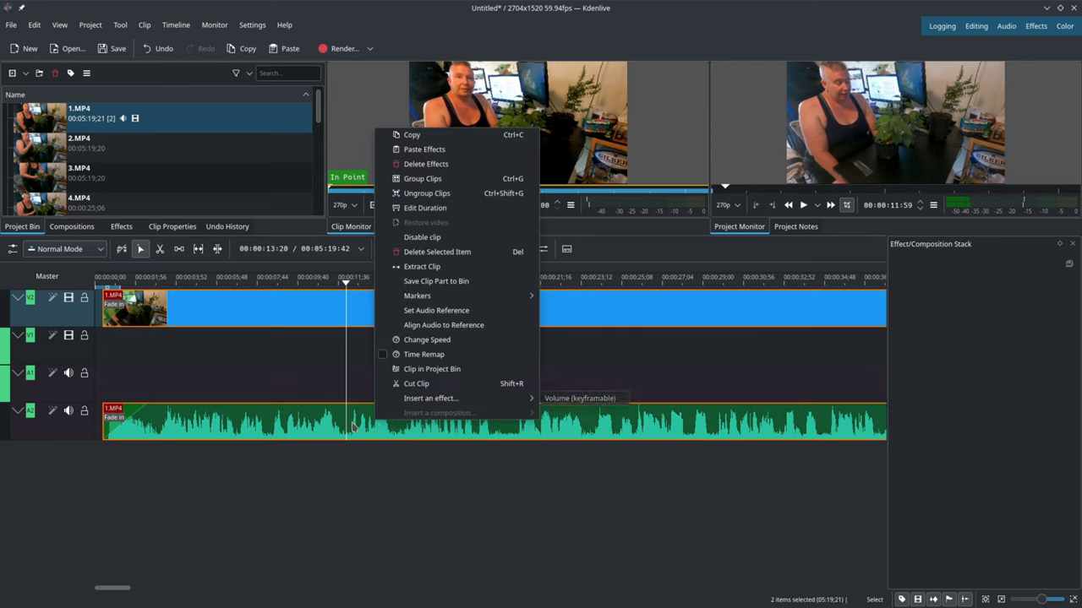
left_click(355, 423)
right_click(359, 416)
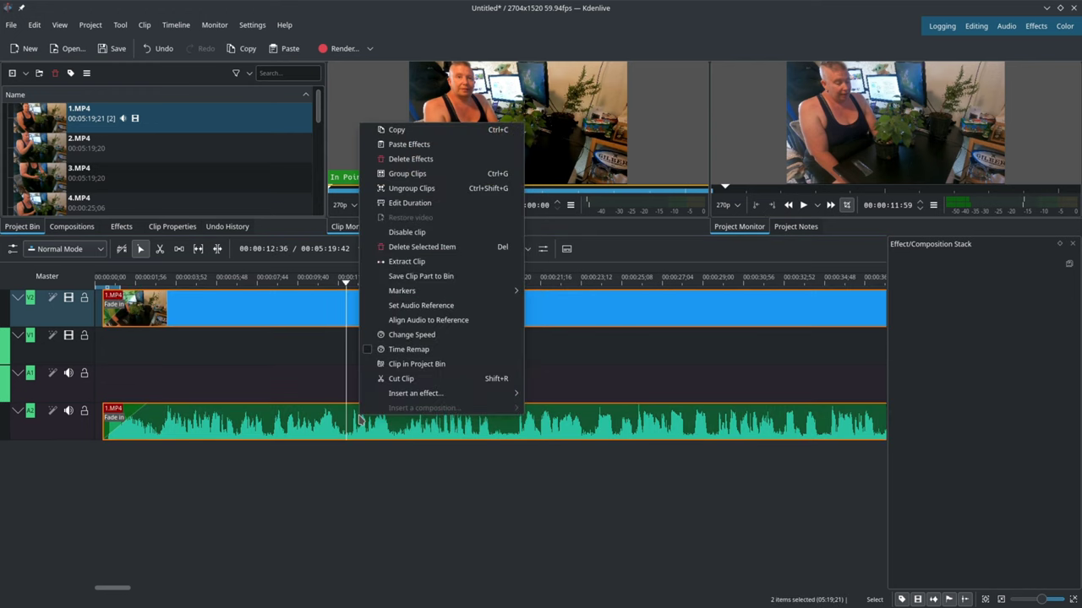
left_click(416, 379)
left_click_drag(355, 422, 696, 417)
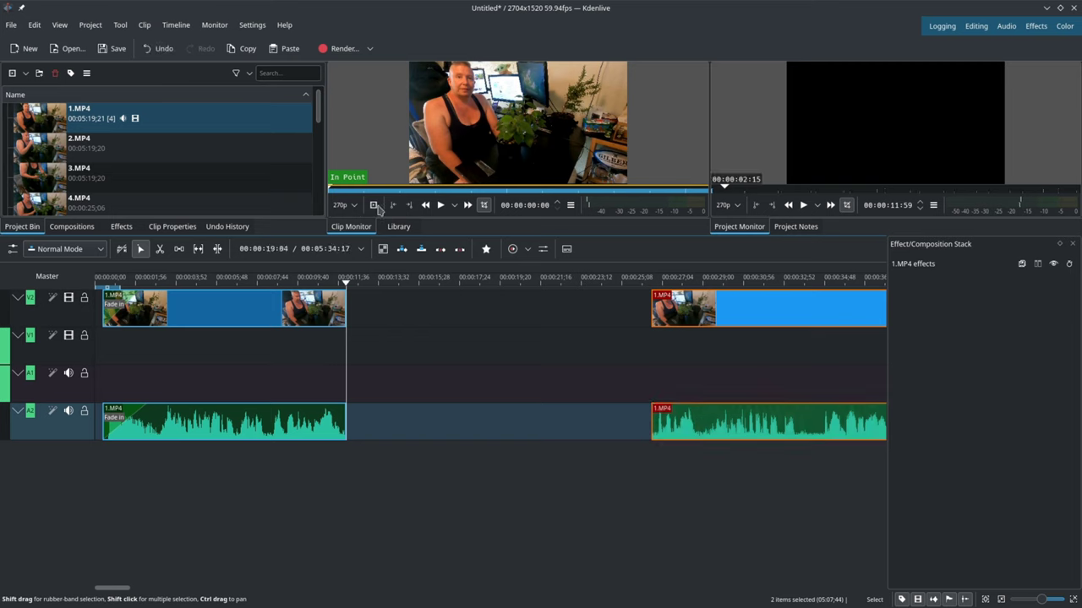
Step: Insert Bonsai Diaries Intro.mp4 on V2 and A2 right after the first part of 1.MP4 and butt the second part against it
left_click(320, 116)
scroll(319, 126, "down", 3)
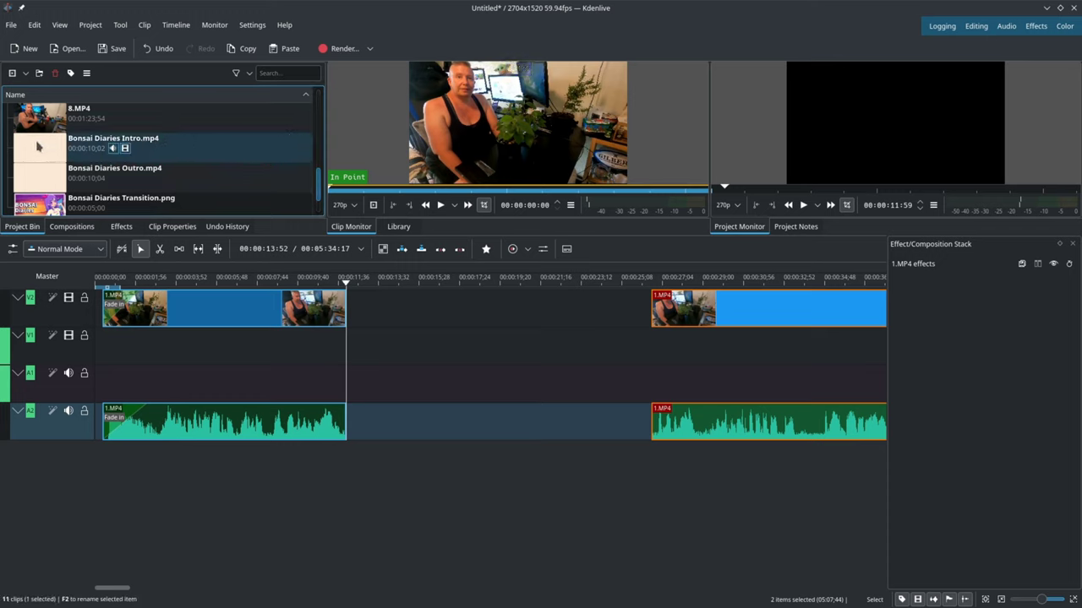
left_click_drag(32, 146, 441, 371)
left_click_drag(448, 376, 288, 296)
left_click_drag(475, 304, 331, 291)
left_click_drag(732, 310, 601, 309)
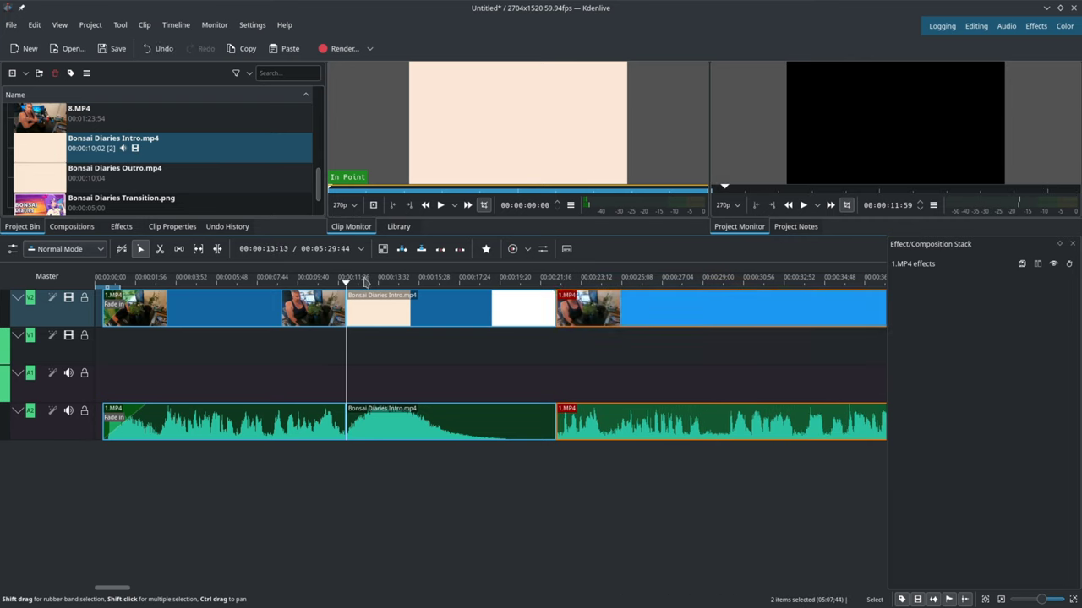
Step: Play the timeline from the start to its end, and inspect the frame at 00:05:23:36 near the end of 1.MP4
left_click_drag(345, 285, 194, 285)
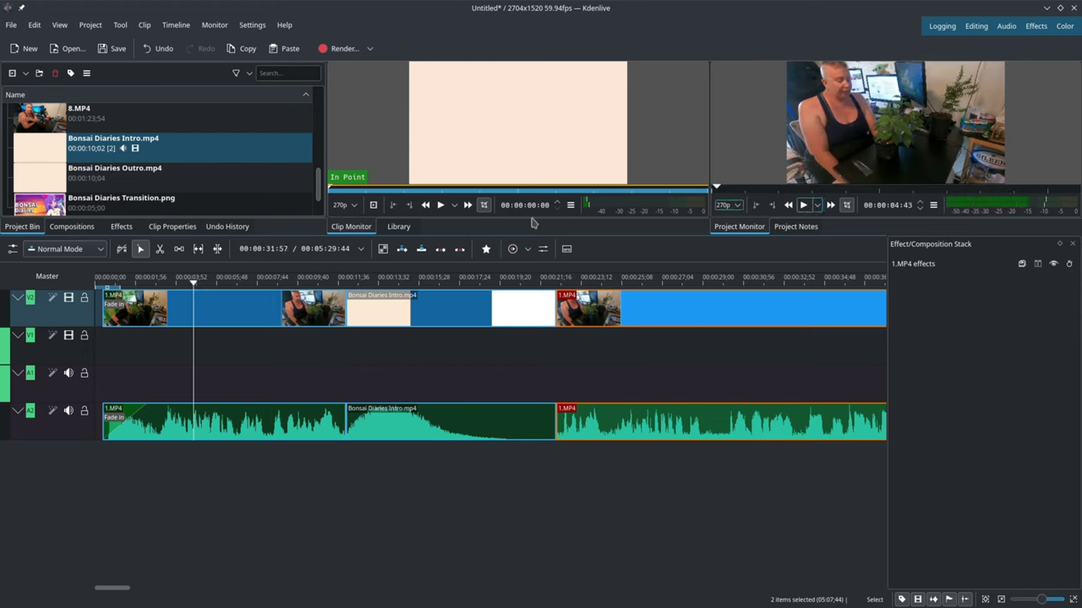
left_click_drag(194, 285, 95, 285)
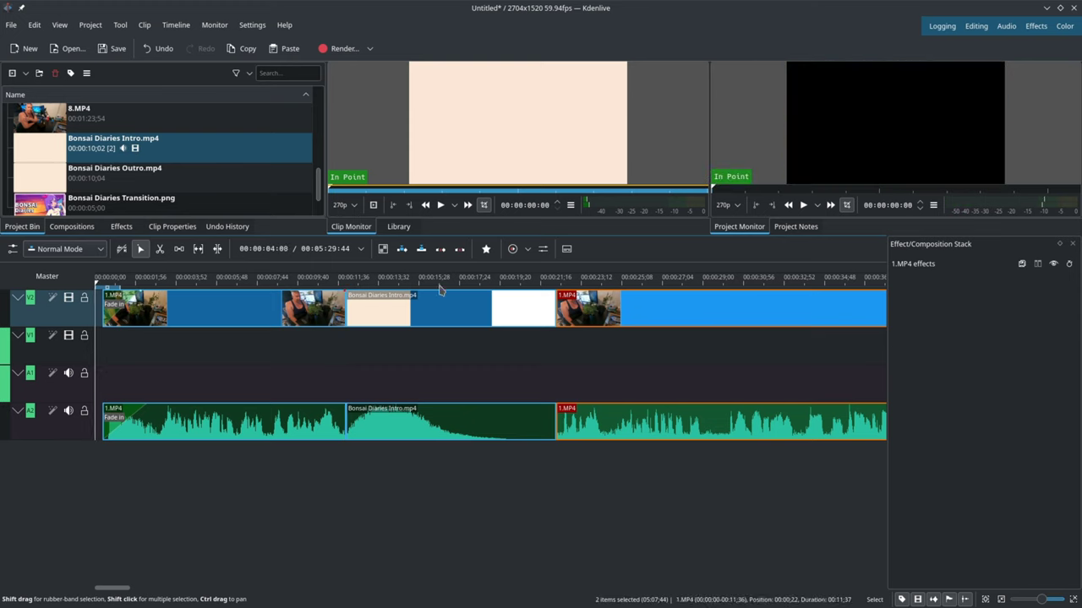
left_click(803, 205)
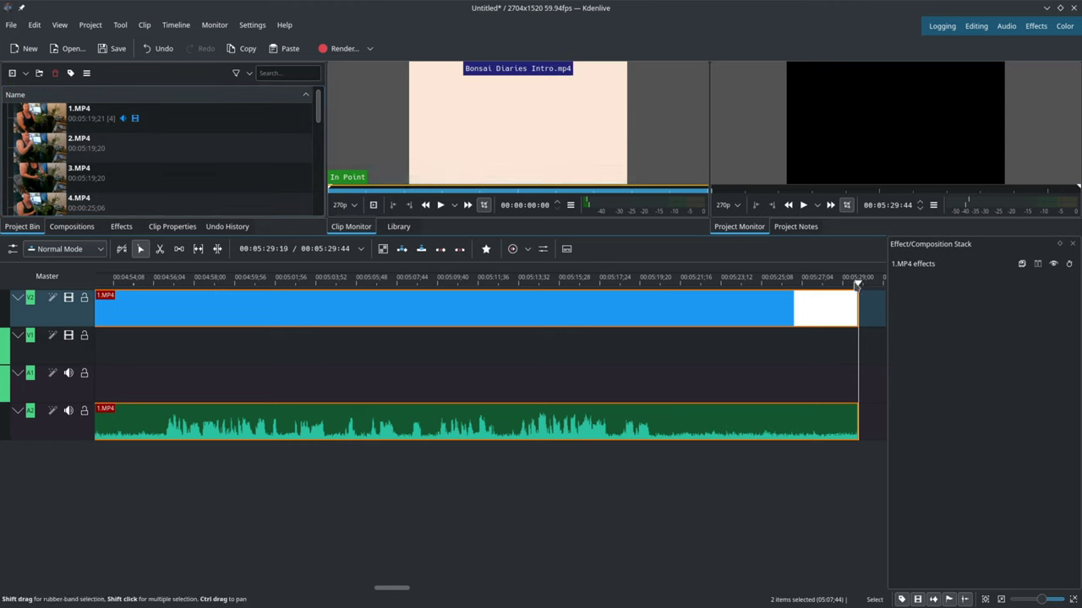
left_click(757, 283)
left_click(731, 283)
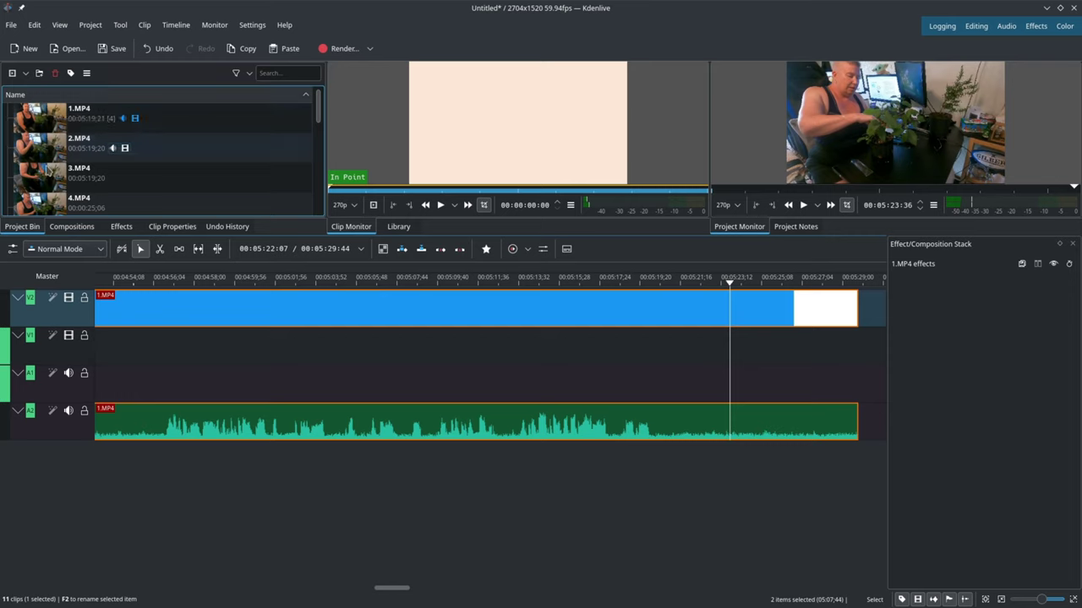
Step: Append 2.MP4 with its audio on V2 and A2 directly after the second part of 1.MP4, without a gap
scroll(52, 154, "down", 1)
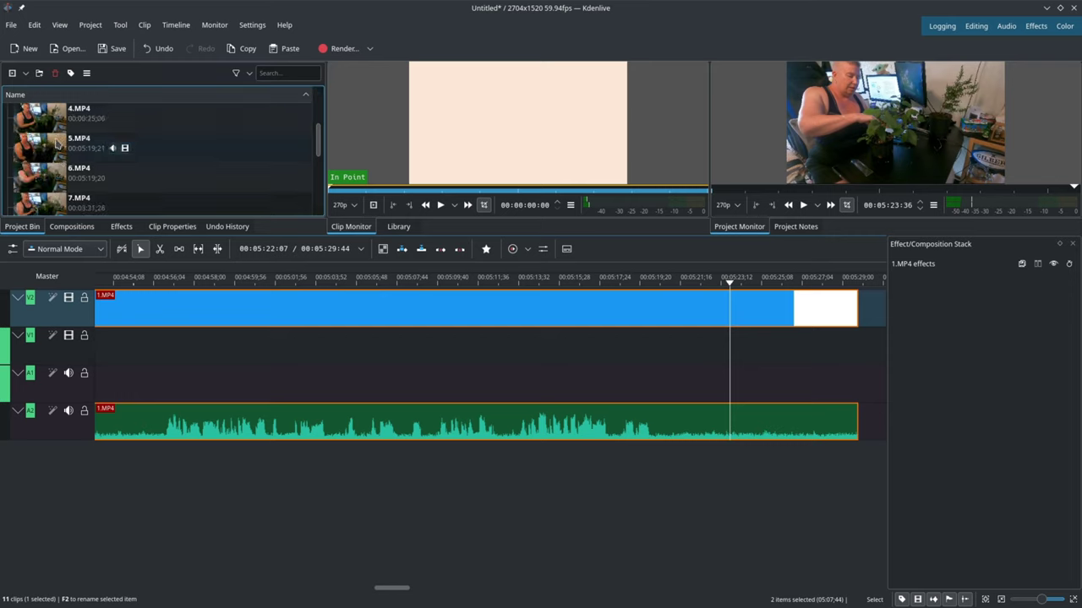
scroll(60, 157, "up", 1)
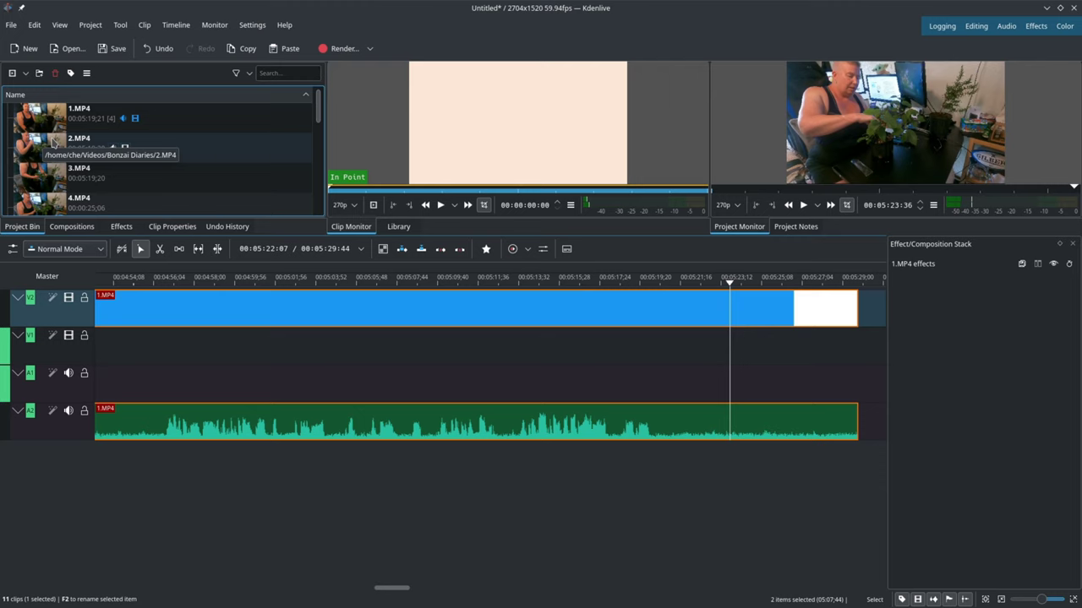
left_click_drag(34, 148, 801, 314)
left_click_drag(868, 313, 768, 320)
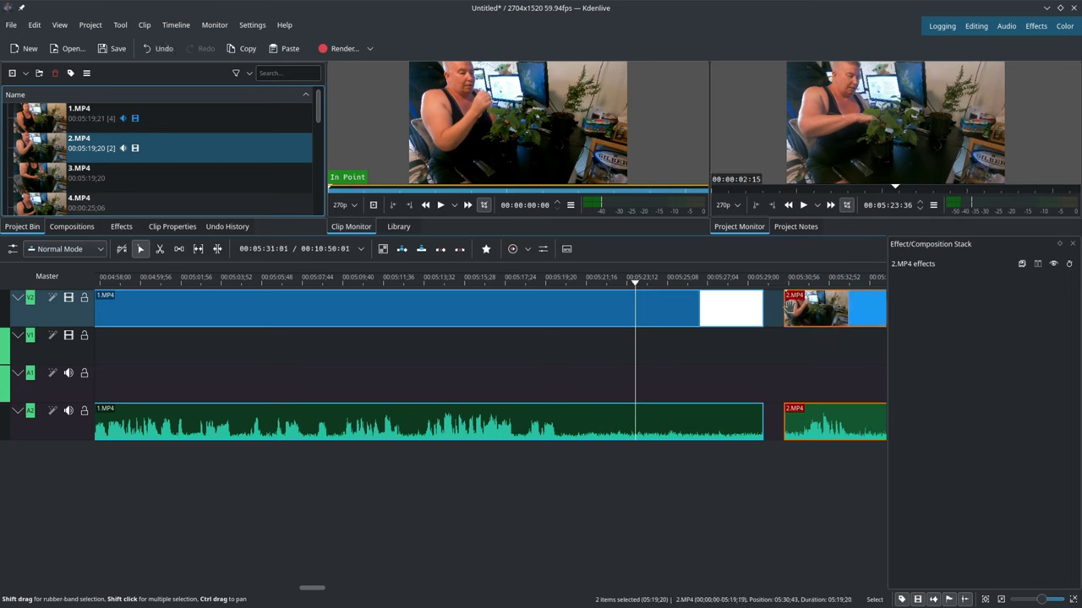
left_click_drag(859, 308, 793, 311)
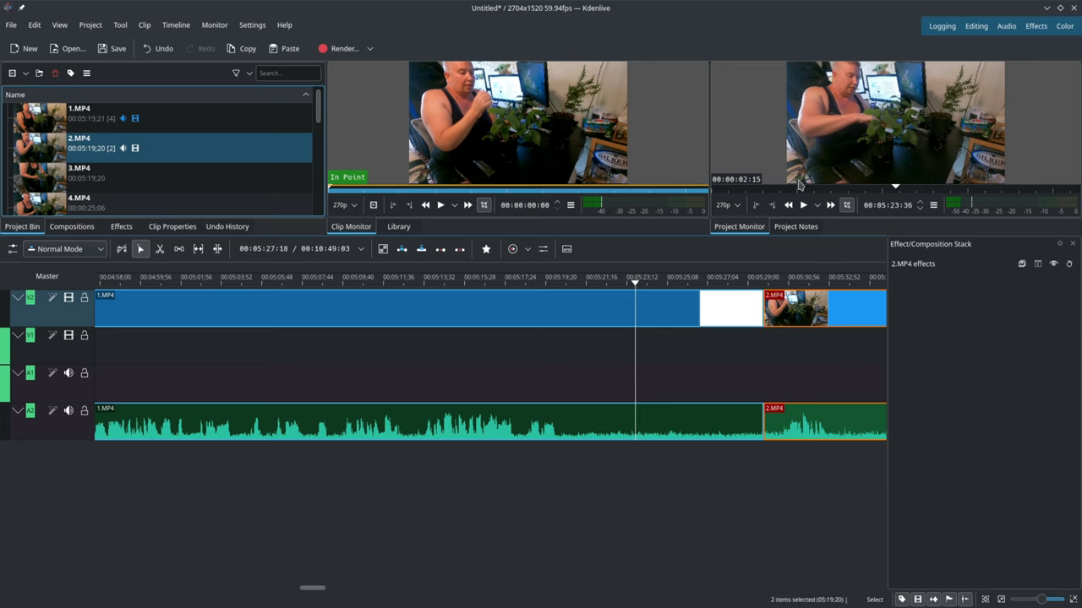
Step: Review 2.MP4 in fast playback to its end, and return the playhead to 00:10:46:18
key("space")
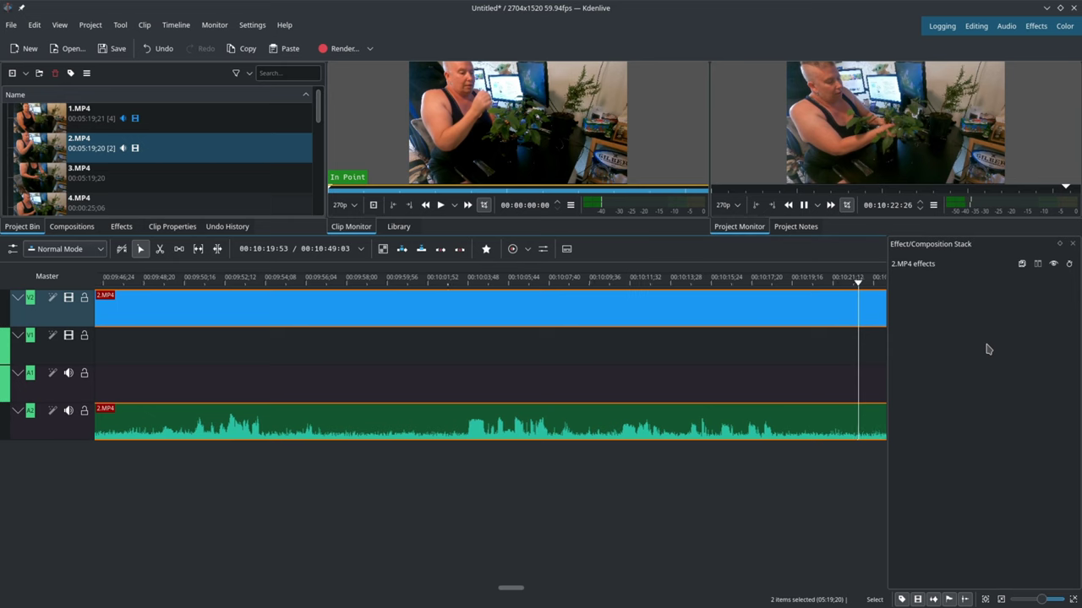
key("l")
key("l")
key("l")
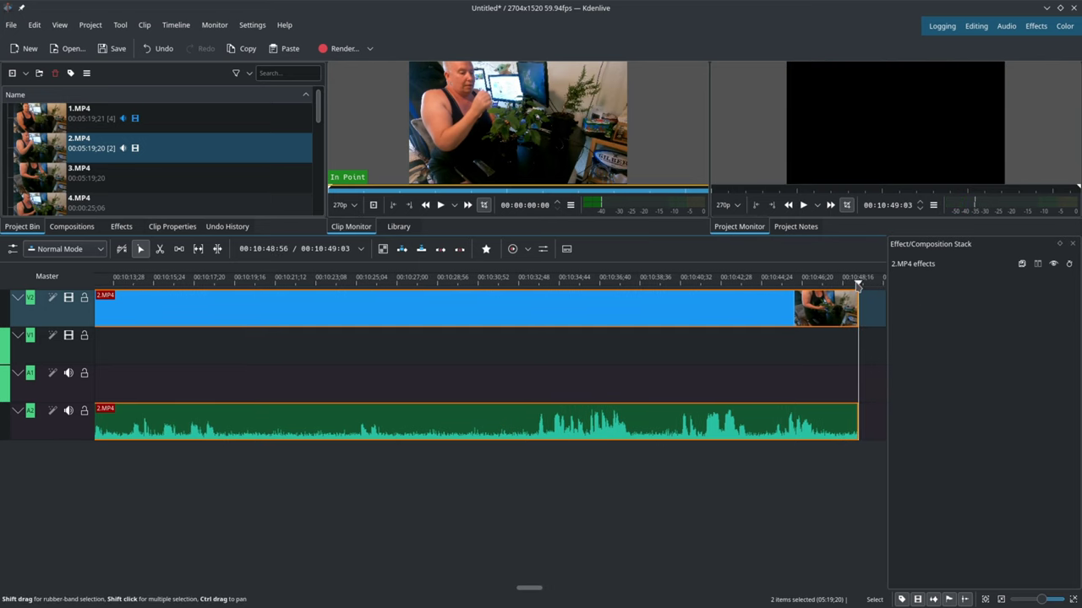
left_click_drag(857, 285, 801, 288)
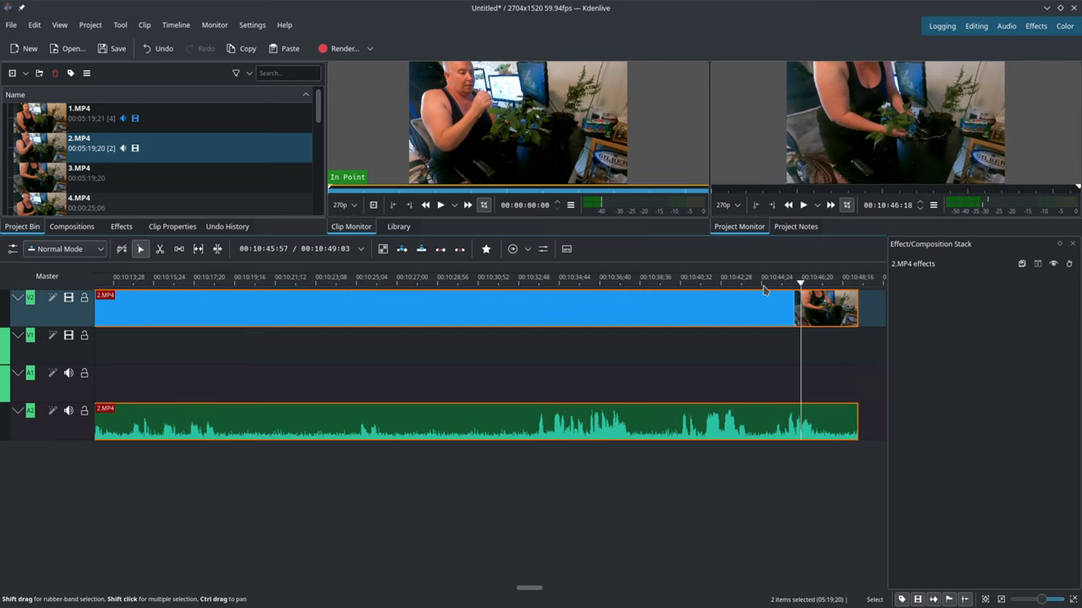
Step: Append 3.MP4 with its audio on V2 and A2 directly after 2.MP4, without a gap
left_click_drag(84, 173, 786, 314)
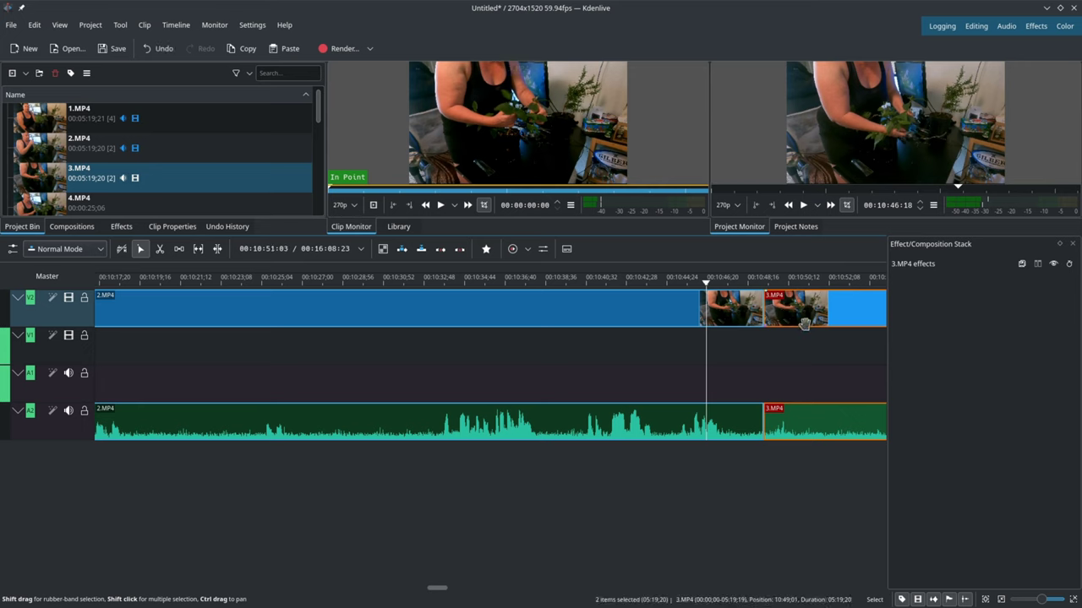
left_click_drag(807, 314, 840, 306)
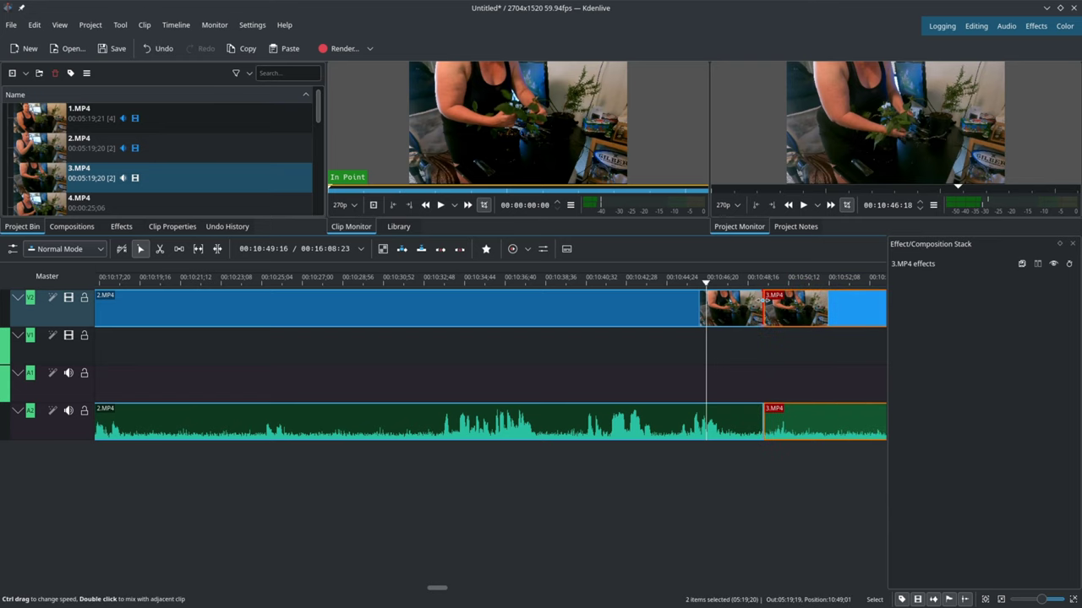
Step: Review 3.MP4 to its end, and append 4.MP4 with its audio on V2 and A2 directly after it, without a gap
left_click(803, 205)
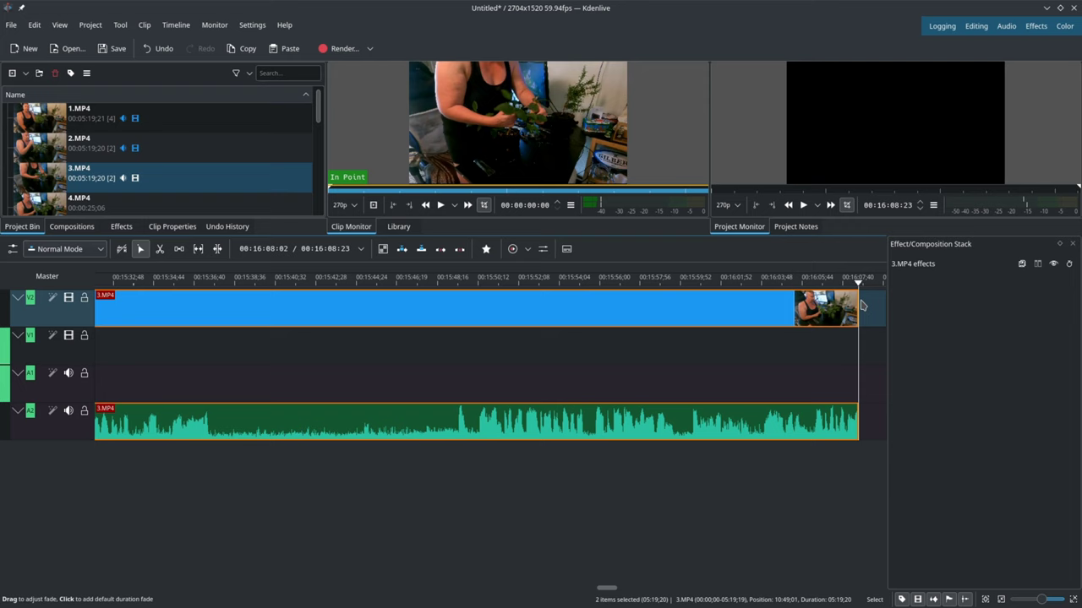
left_click_drag(859, 286, 804, 280)
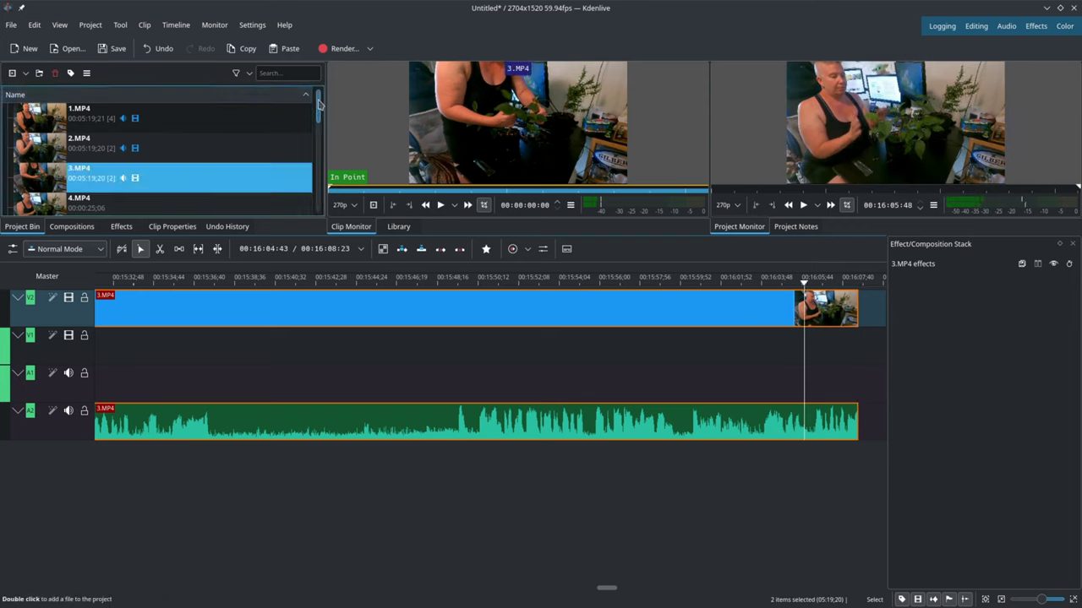
scroll(169, 173, "down", 1)
left_click(167, 144)
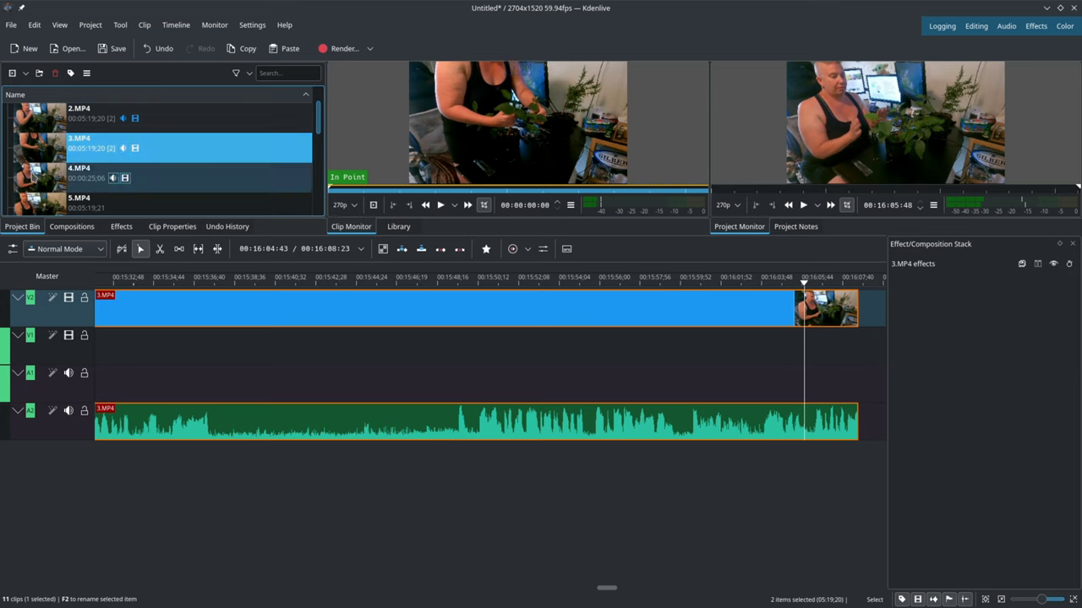
left_click(128, 187)
left_click_drag(128, 195, 771, 306)
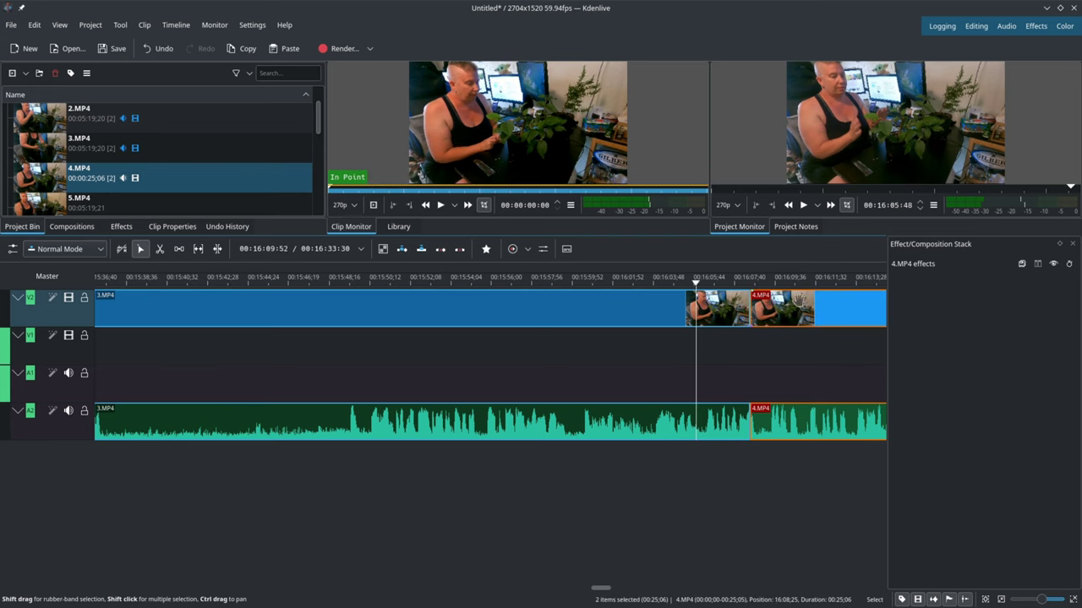
Step: Play 4.MP4 through, find the pause before its closing speech, and cut the clip with its audio at 00:16:31:20
left_click(805, 205)
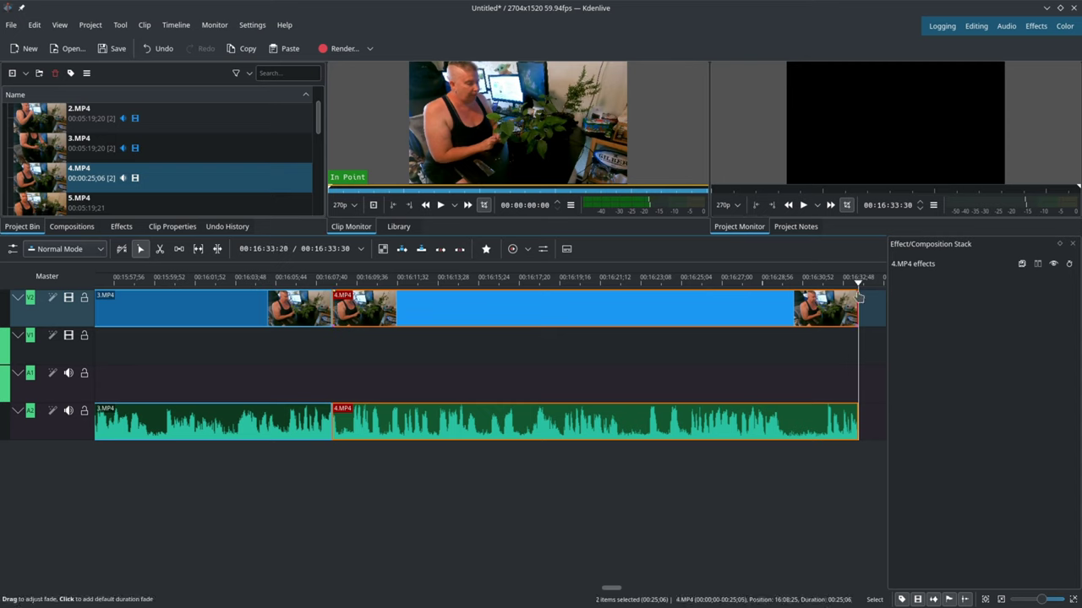
left_click_drag(857, 288, 789, 298)
left_click(804, 209)
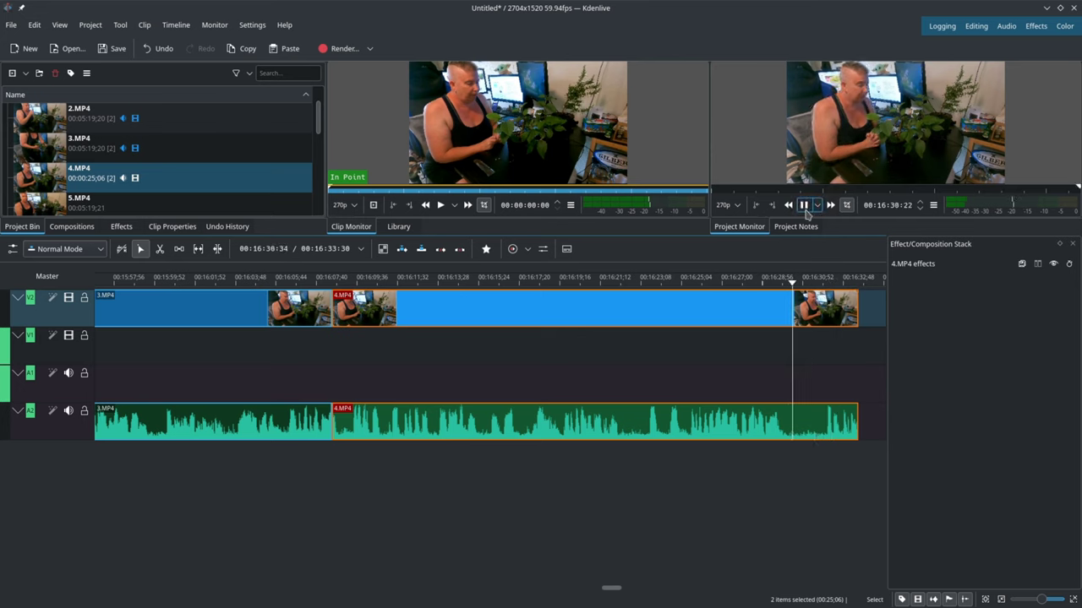
left_click(804, 207)
left_click_drag(820, 288, 808, 288)
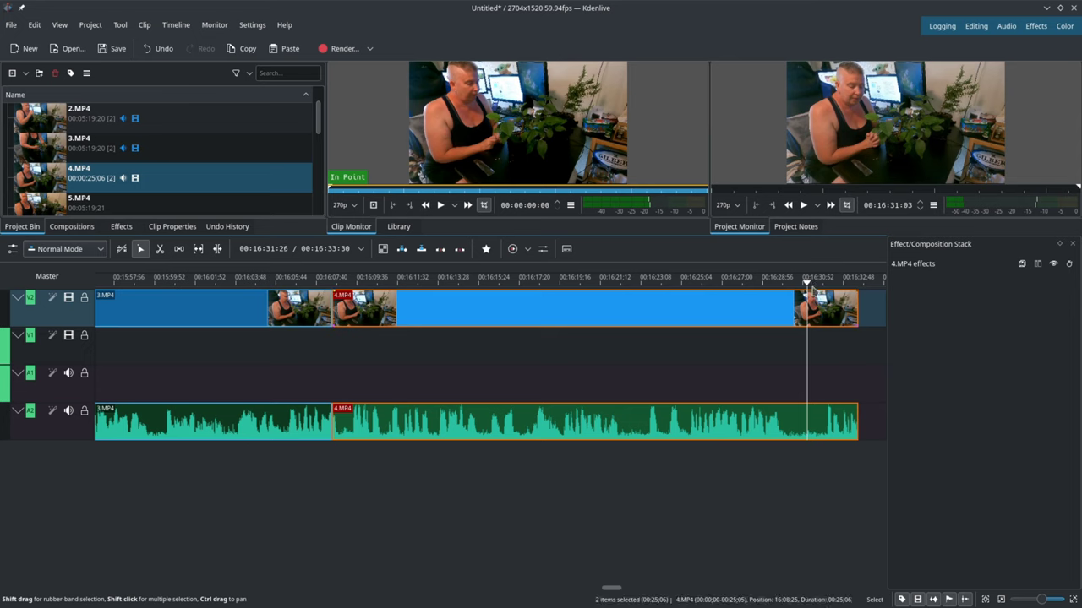
left_click(812, 285)
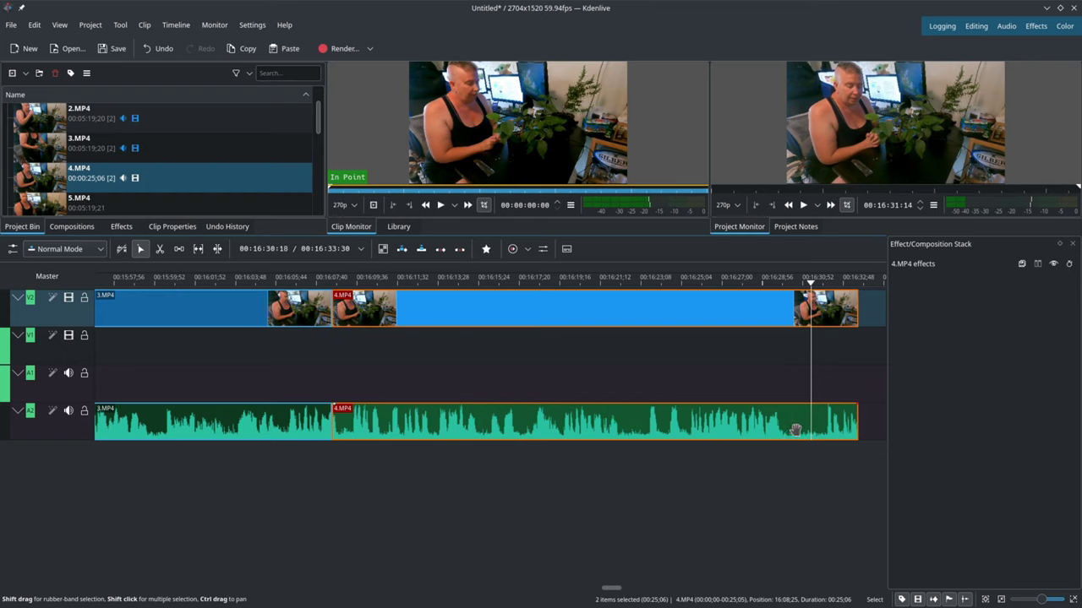
left_click(813, 285)
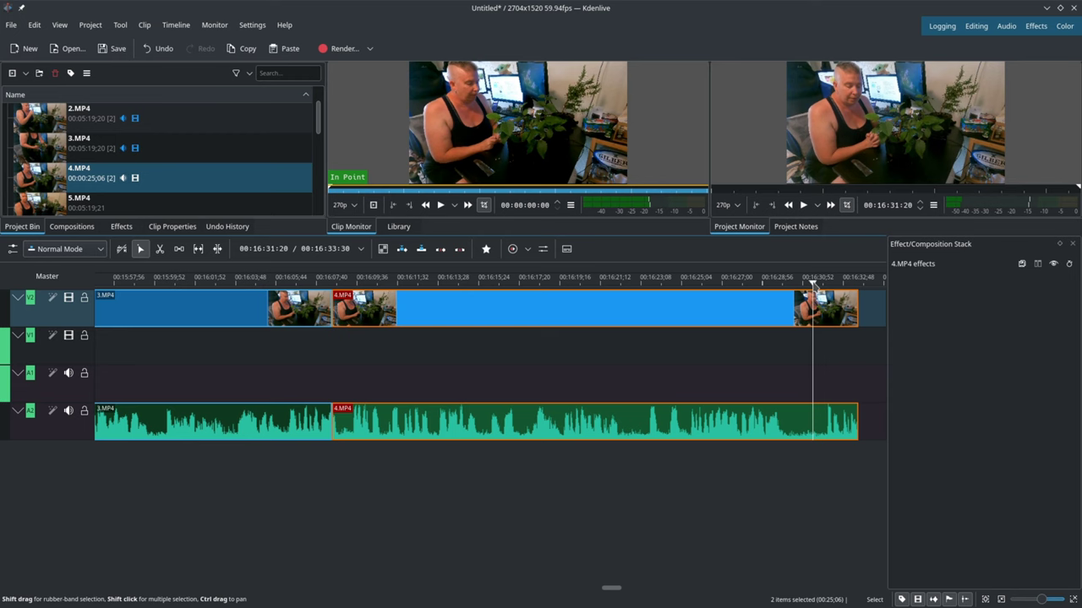
right_click(817, 418)
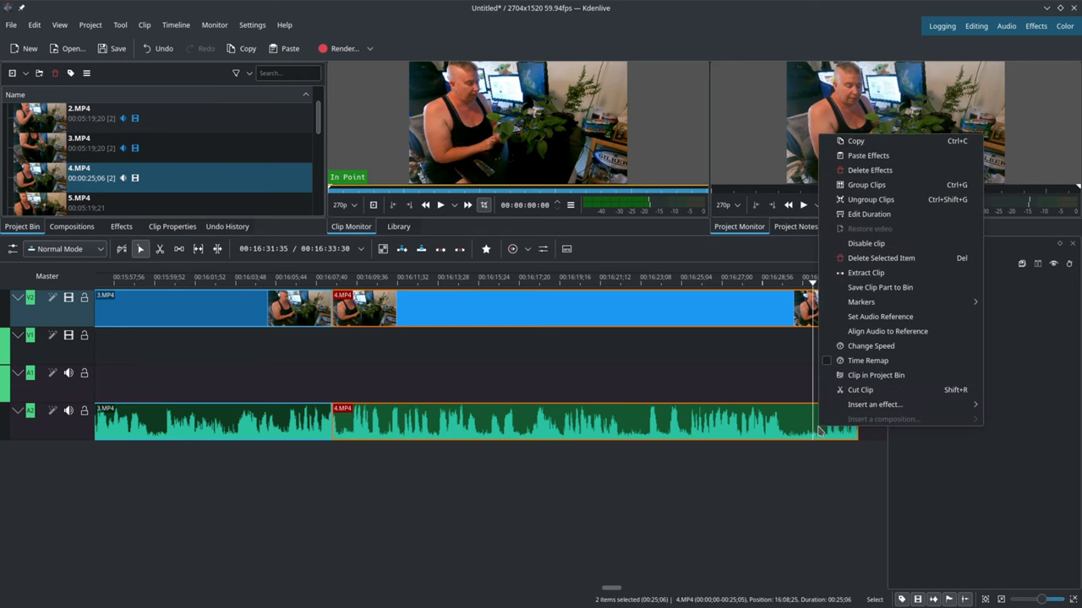
left_click(854, 389)
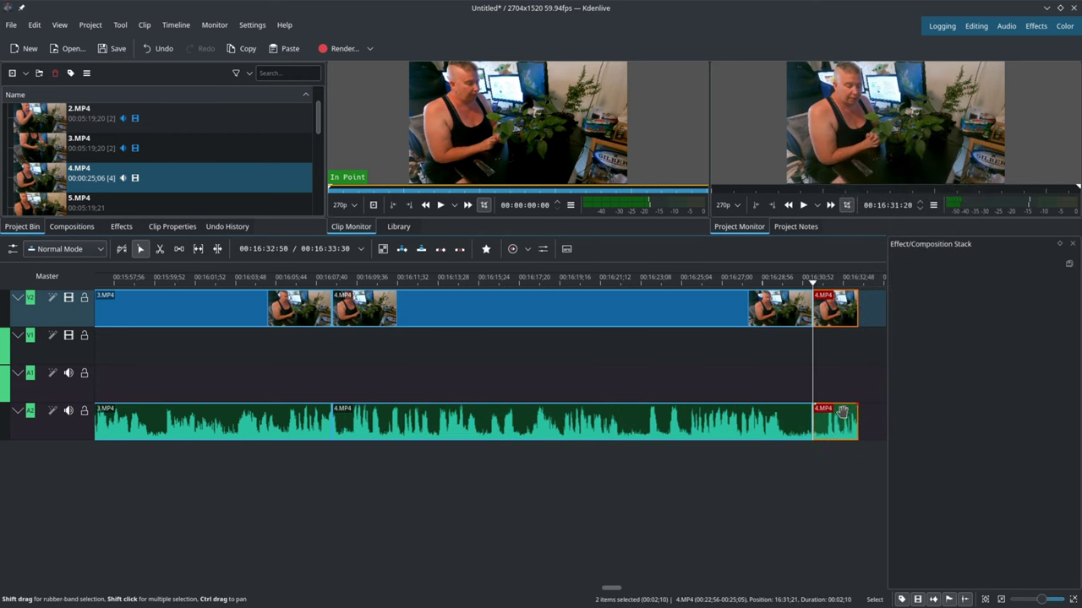
Step: Delete the short remainder of 4.MP4 after the cut, together with its audio
right_click(820, 423)
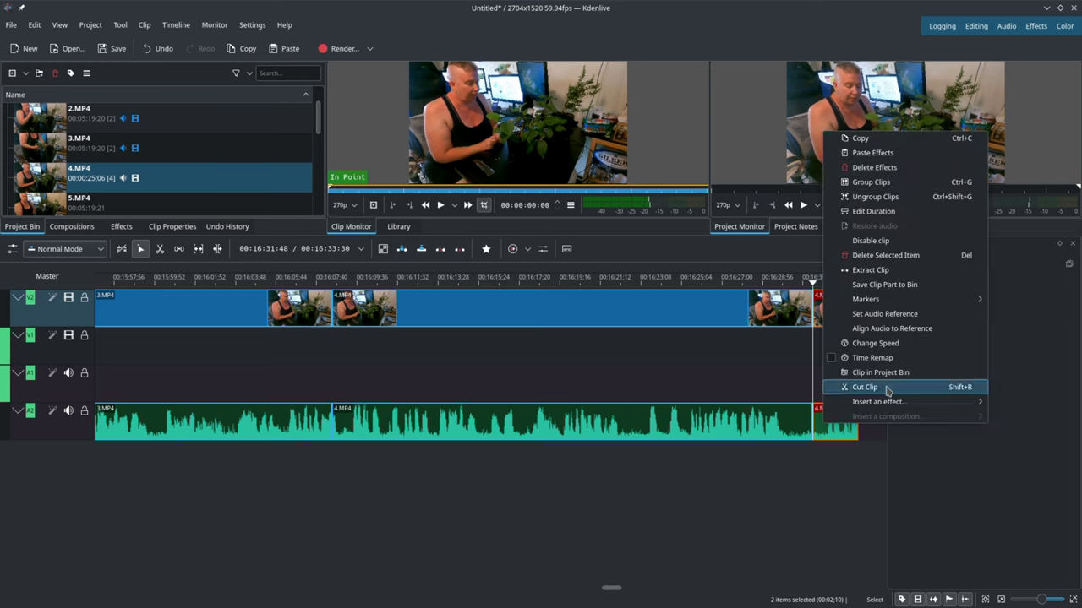
left_click(837, 423)
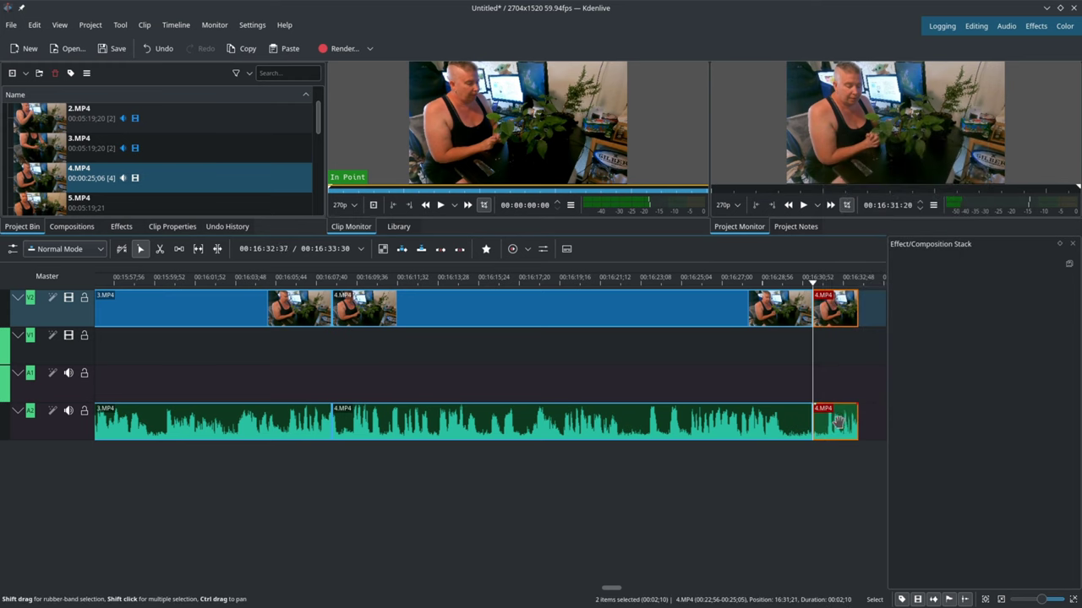
left_click(838, 422)
left_click_drag(838, 422, 849, 424)
right_click(853, 426)
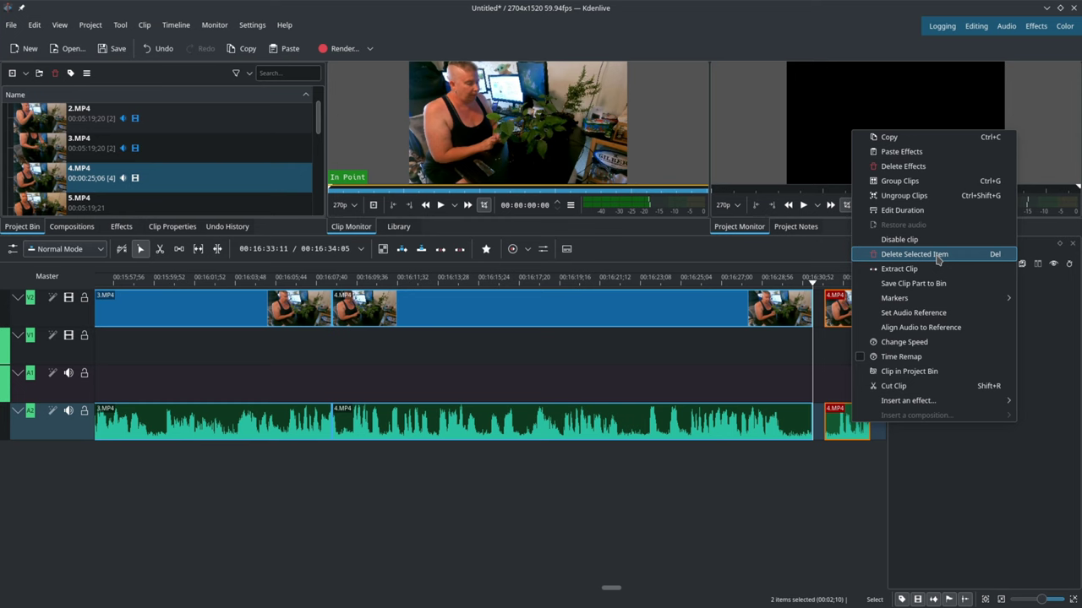
left_click(937, 259)
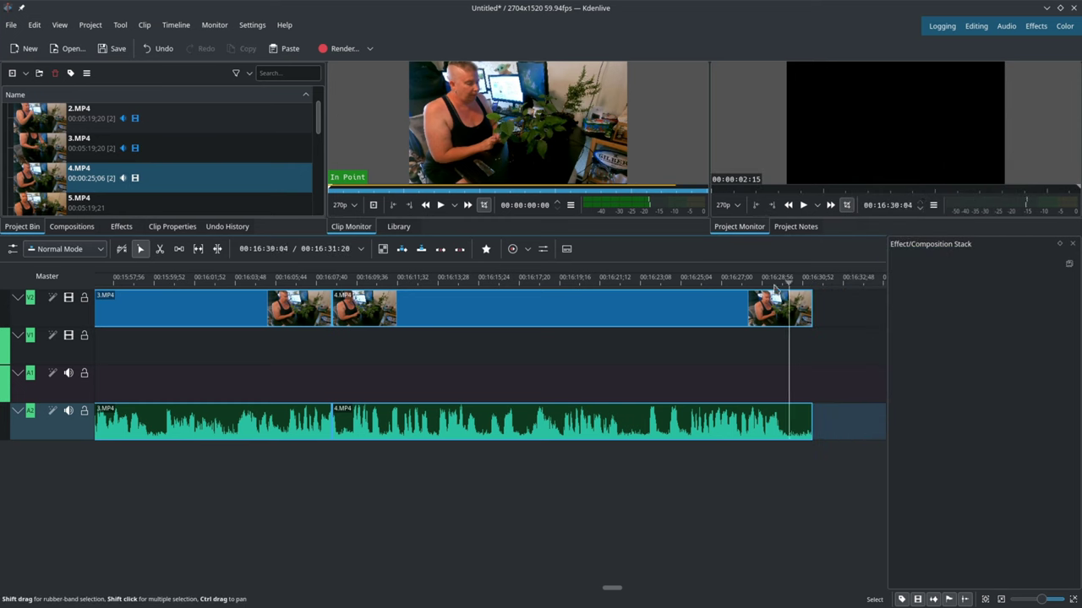
Step: Place Bonsai Diaries Transition.png on V1 at 00:16:30:23, overlapping the last second of 4.MP4
left_click(741, 280)
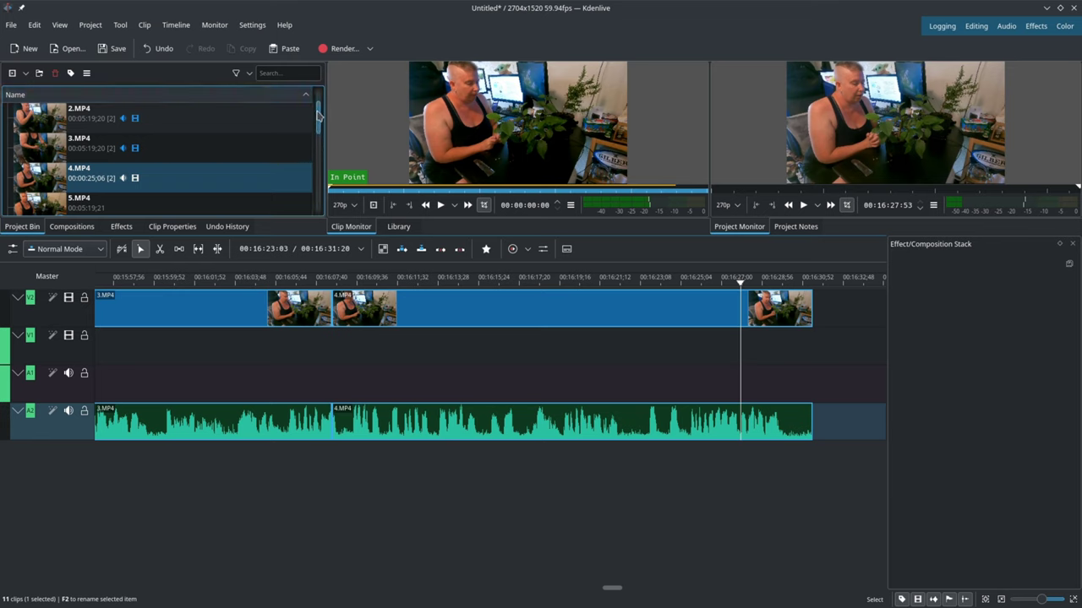
left_click_drag(319, 115, 315, 196)
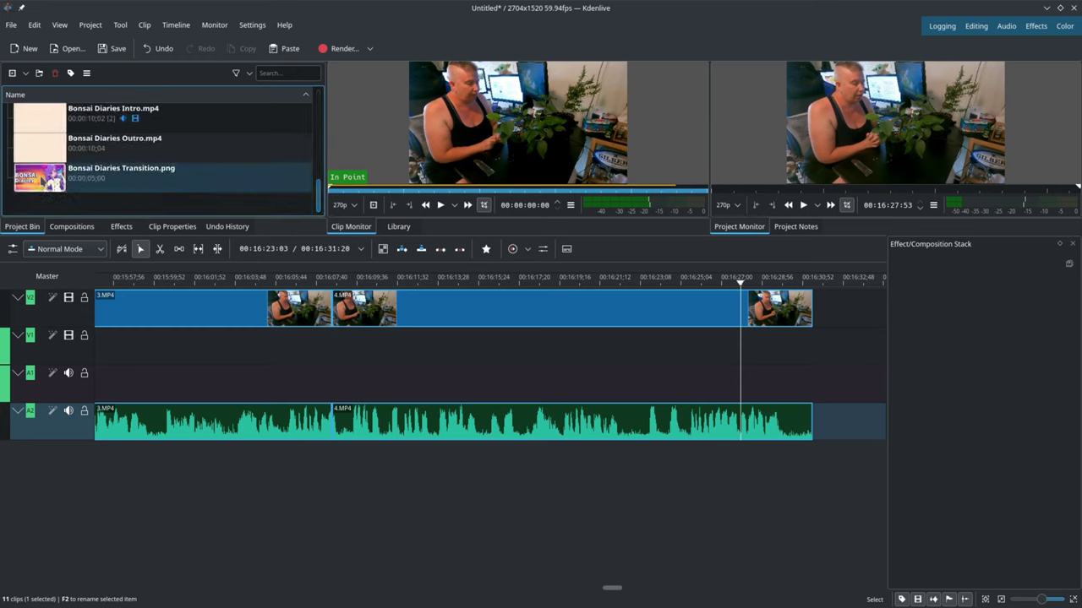
left_click(36, 179)
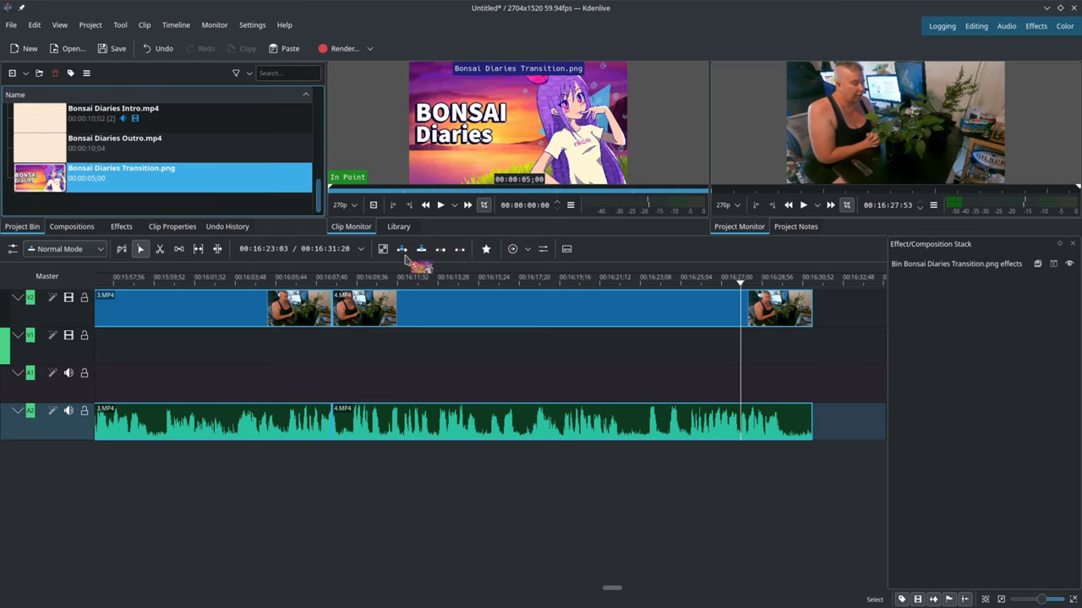
left_click_drag(51, 182, 795, 347)
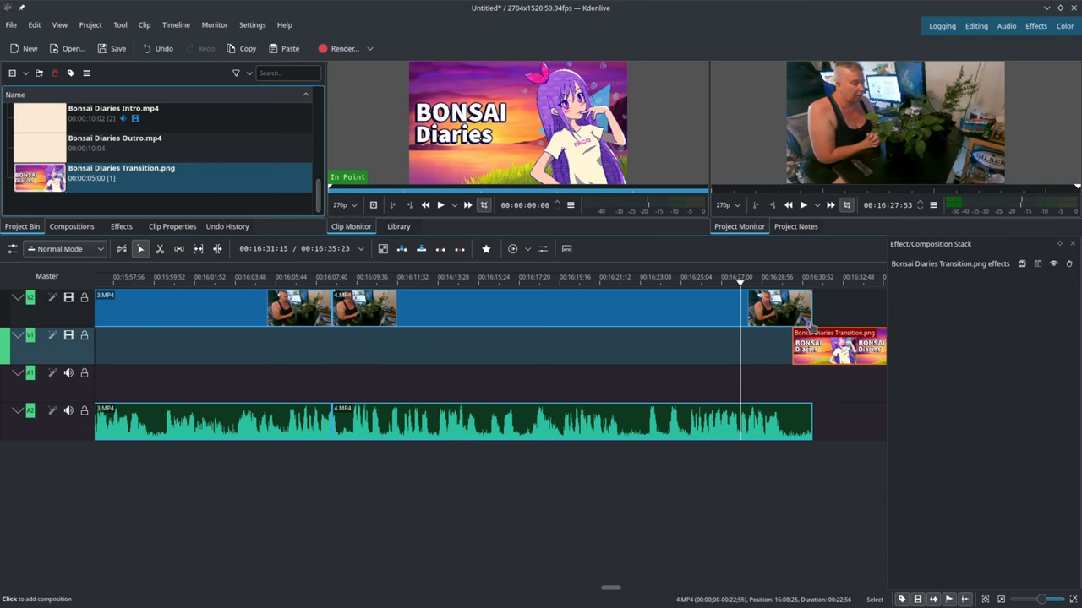
Step: Add a Wipe composition where 4.MP4 overlaps the transition image, and preview it in the project monitor
left_click(810, 326)
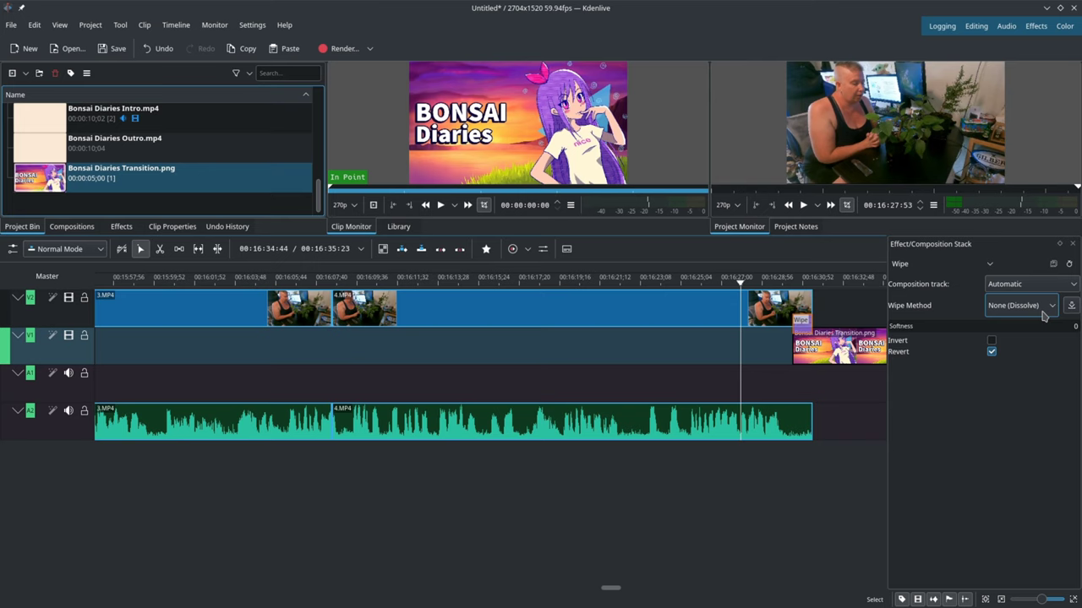
left_click(805, 206)
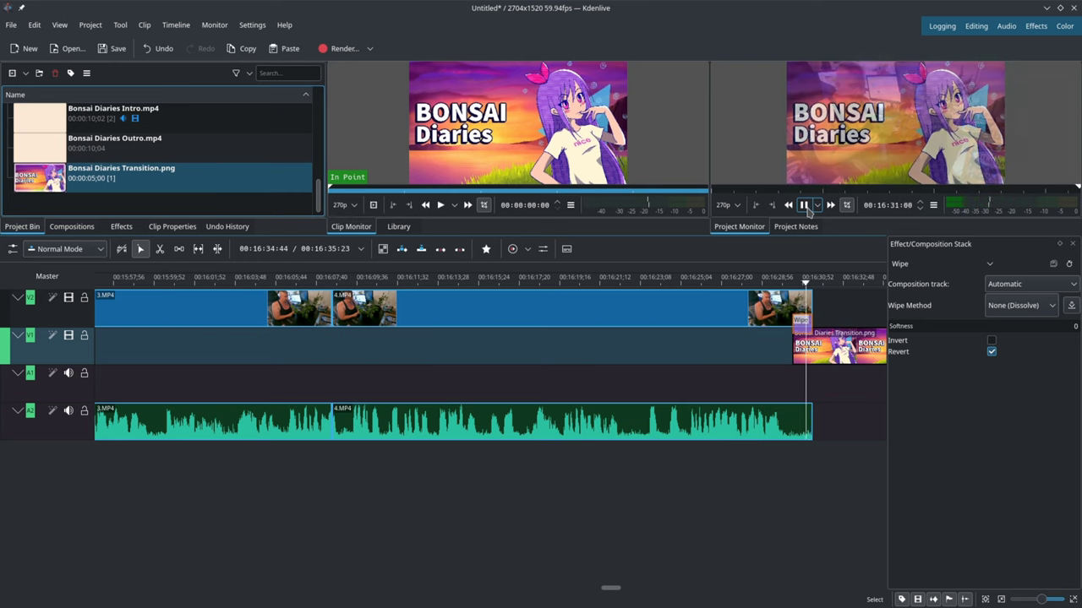
left_click(806, 207)
left_click_drag(820, 287, 763, 288)
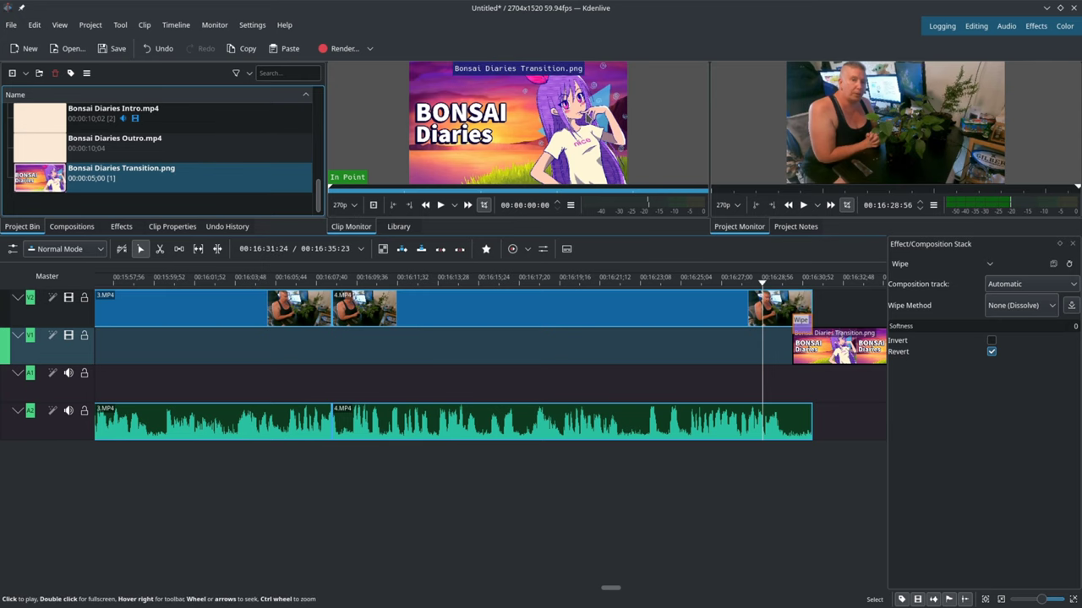
Step: Set the composition's wipe method to Cloud, and play back the passage from 4.MP4 into the transition image twice
left_click(1041, 309)
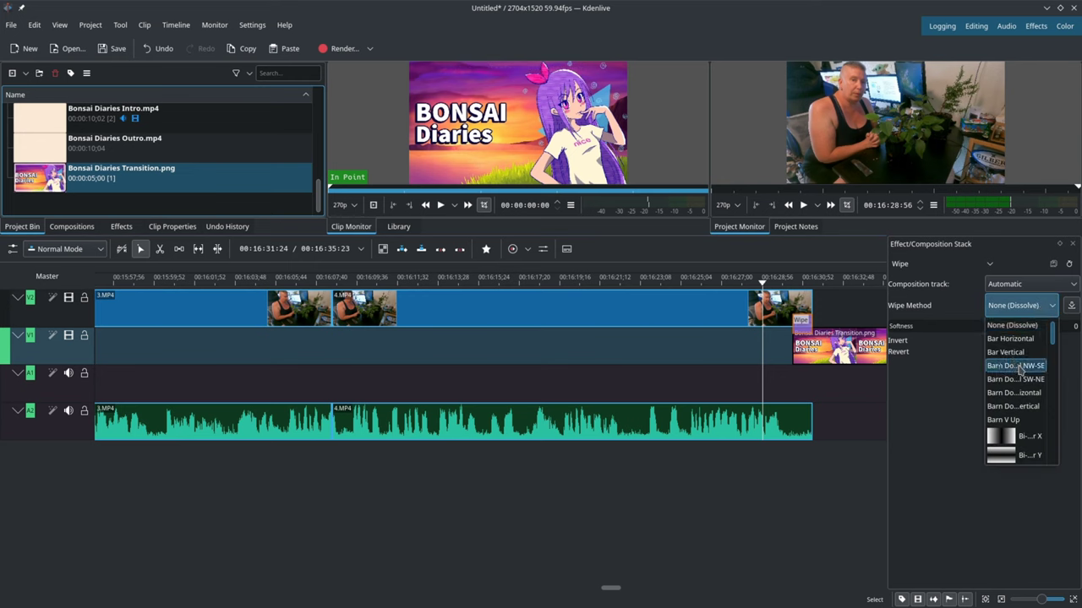
scroll(1022, 380, "down", 3)
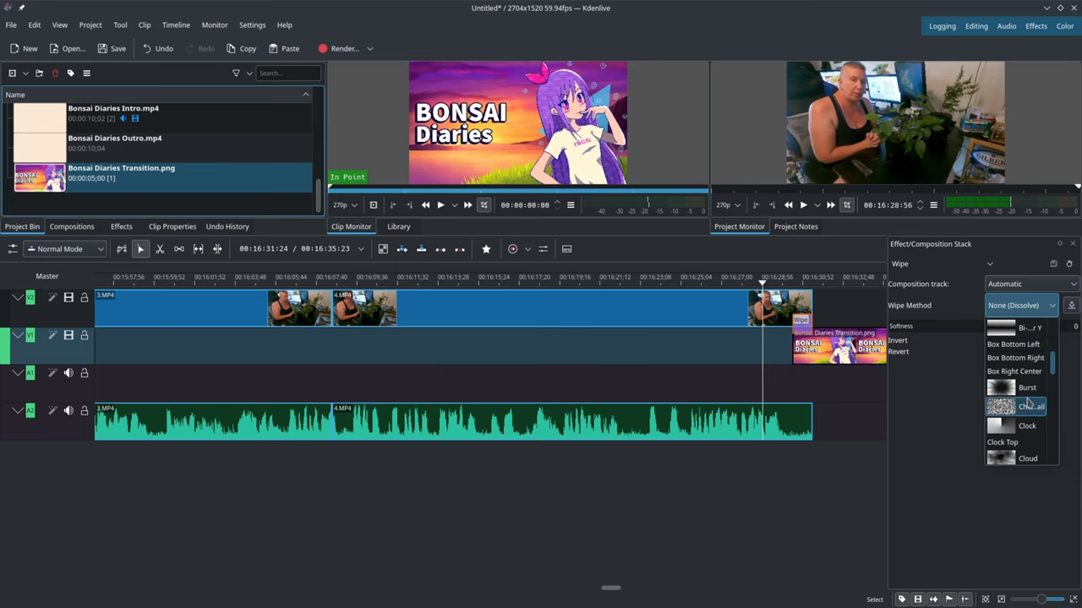
scroll(1029, 404, "down", 1)
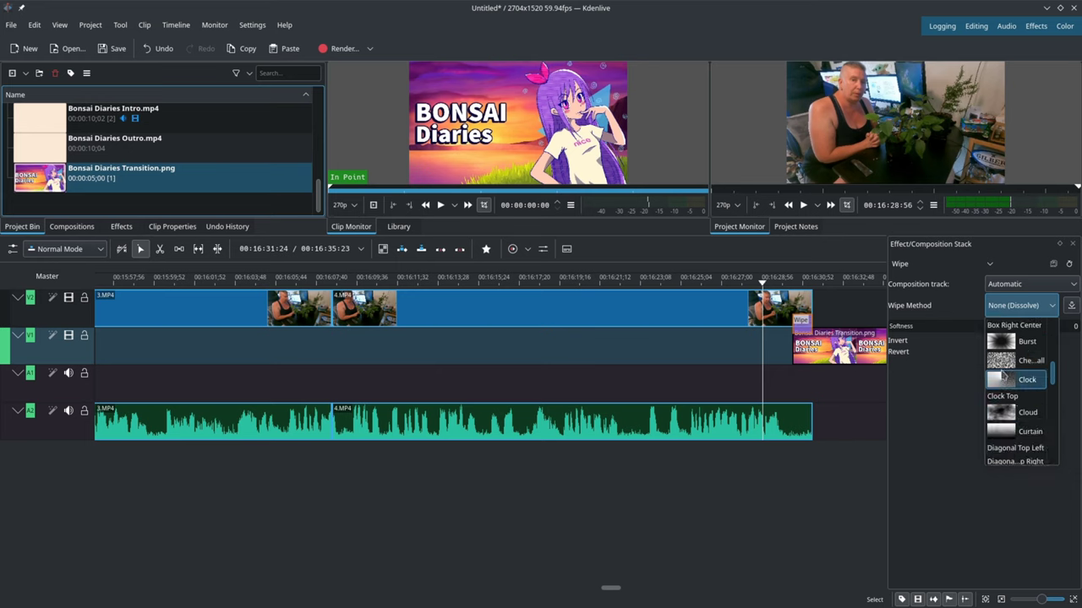
left_click(1001, 412)
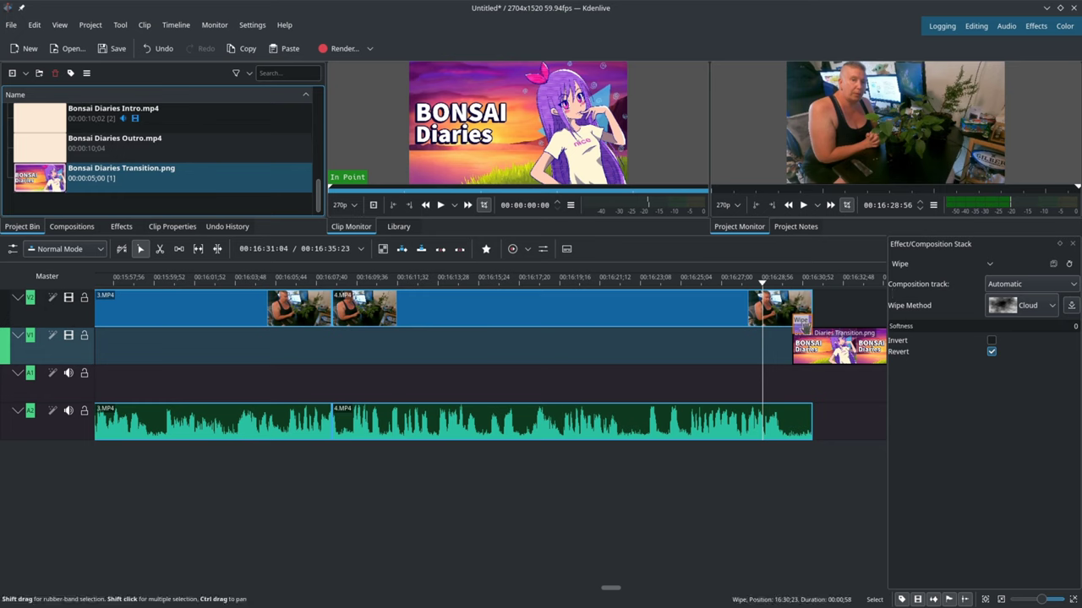
left_click(805, 206)
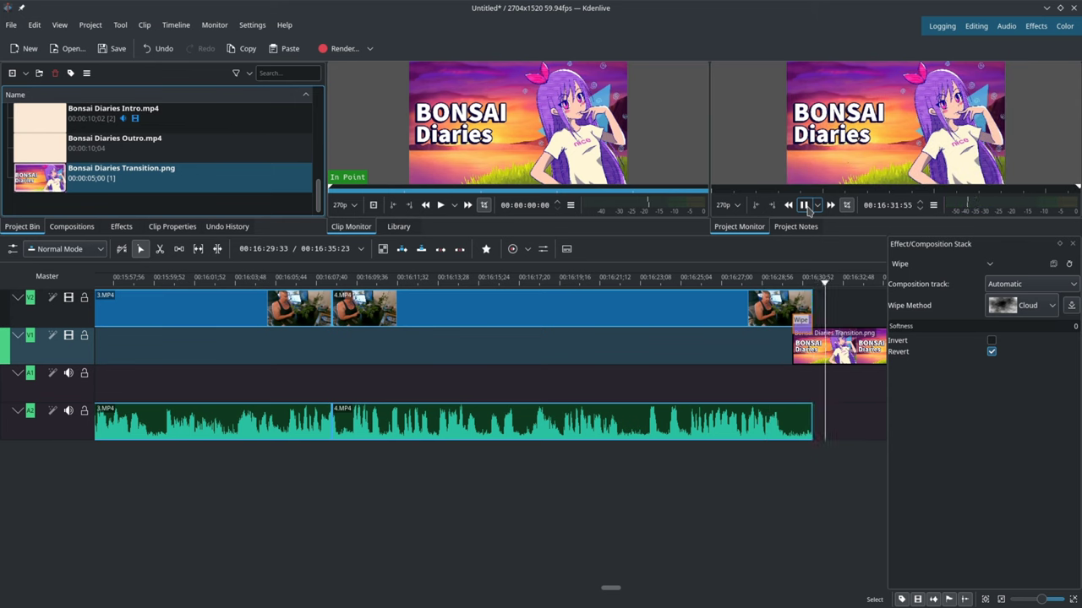
left_click(805, 206)
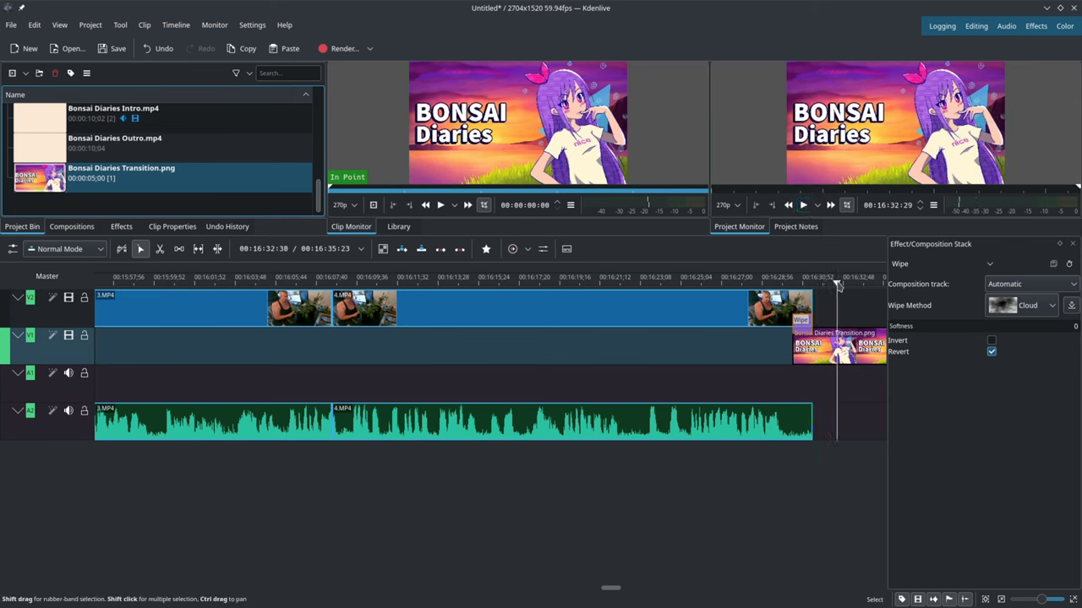
left_click_drag(837, 285, 770, 284)
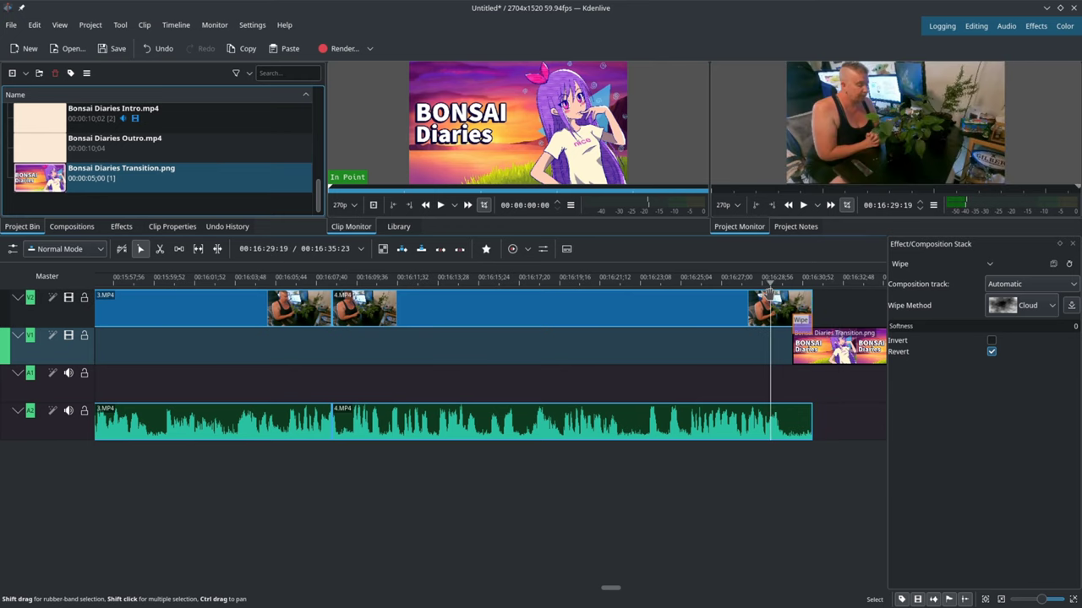
left_click(805, 206)
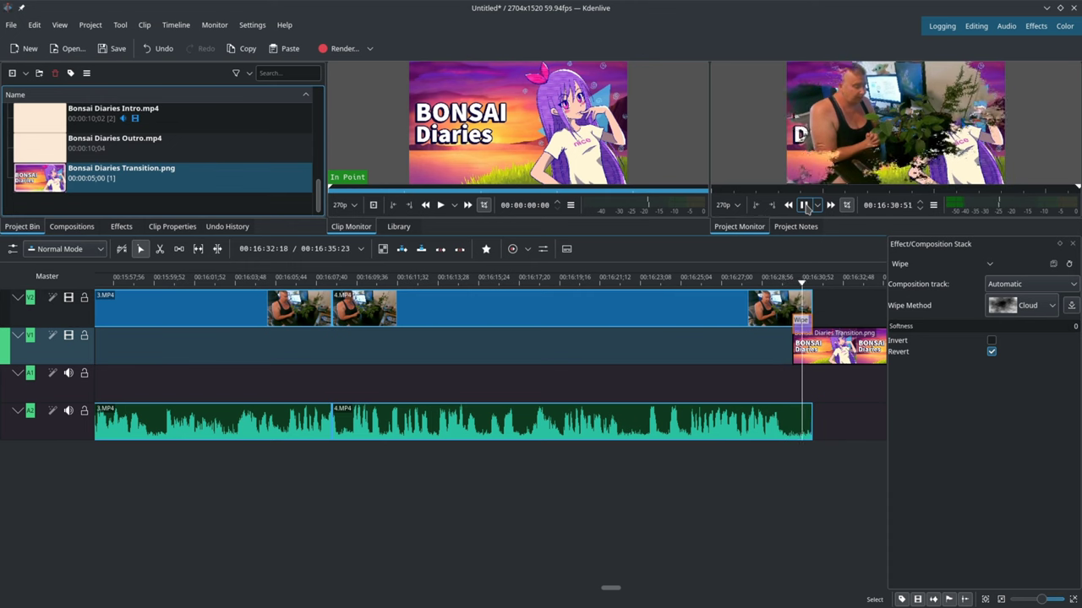
left_click(805, 206)
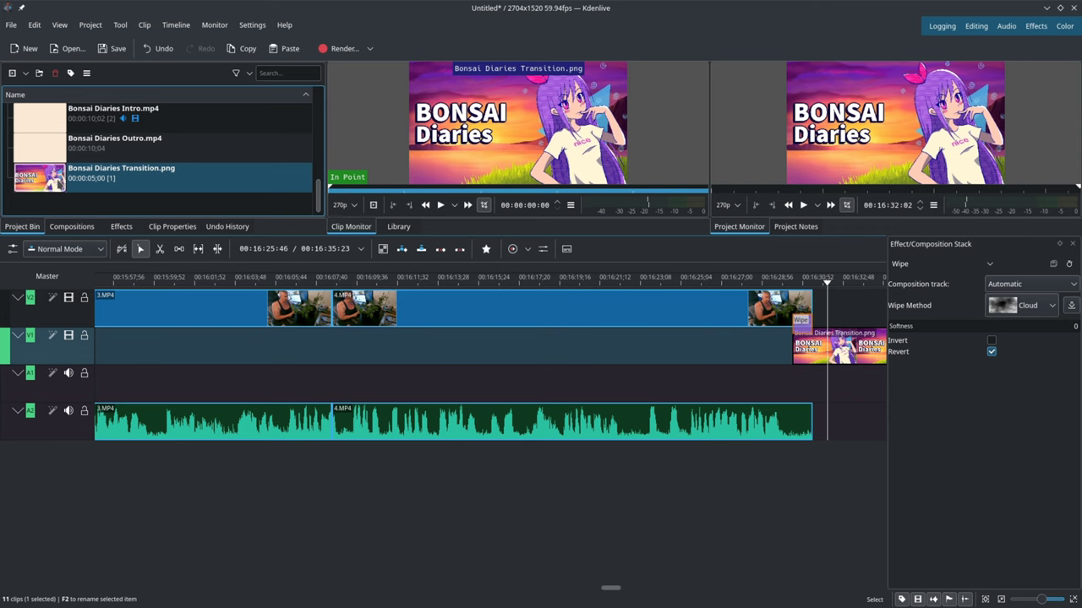
Step: Import Japan Sunrise Fx.wav from the Future Urban Farmer folder into the project
left_click(91, 24)
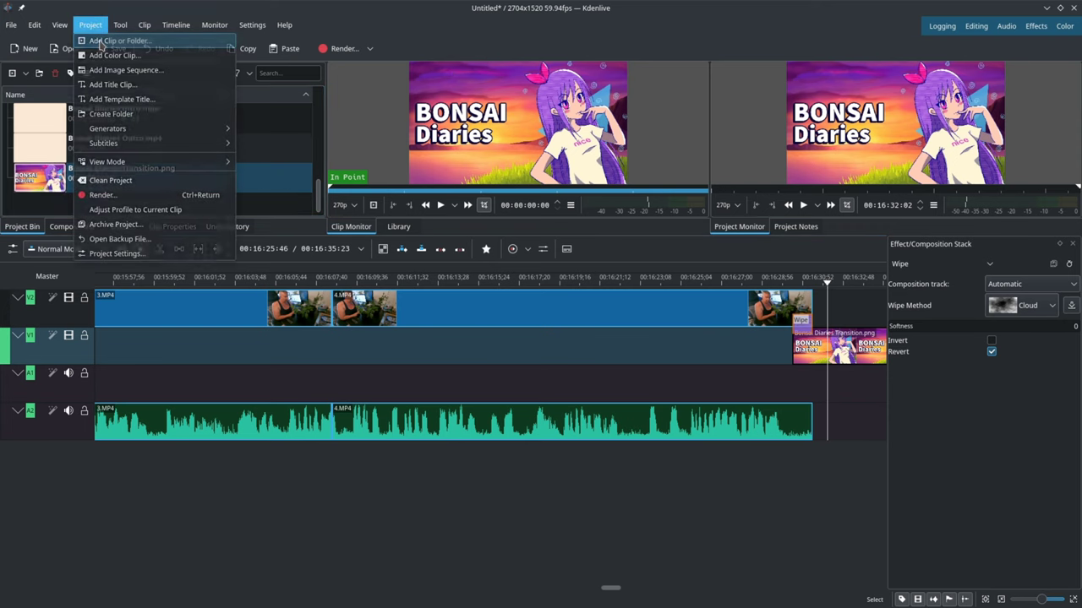
left_click(114, 40)
scroll(522, 271, "down", 3)
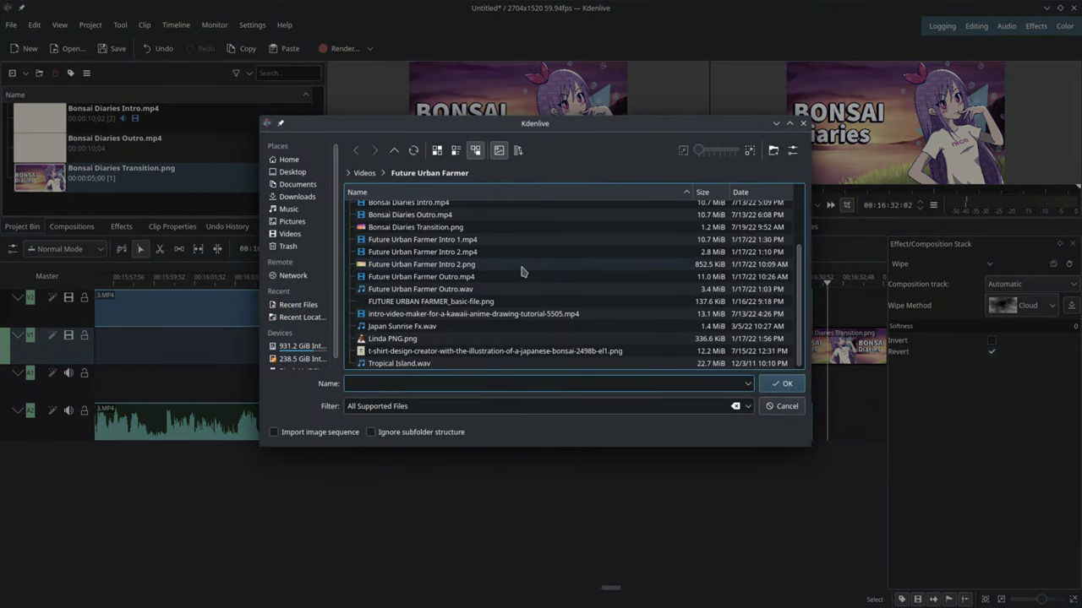
left_click(395, 329)
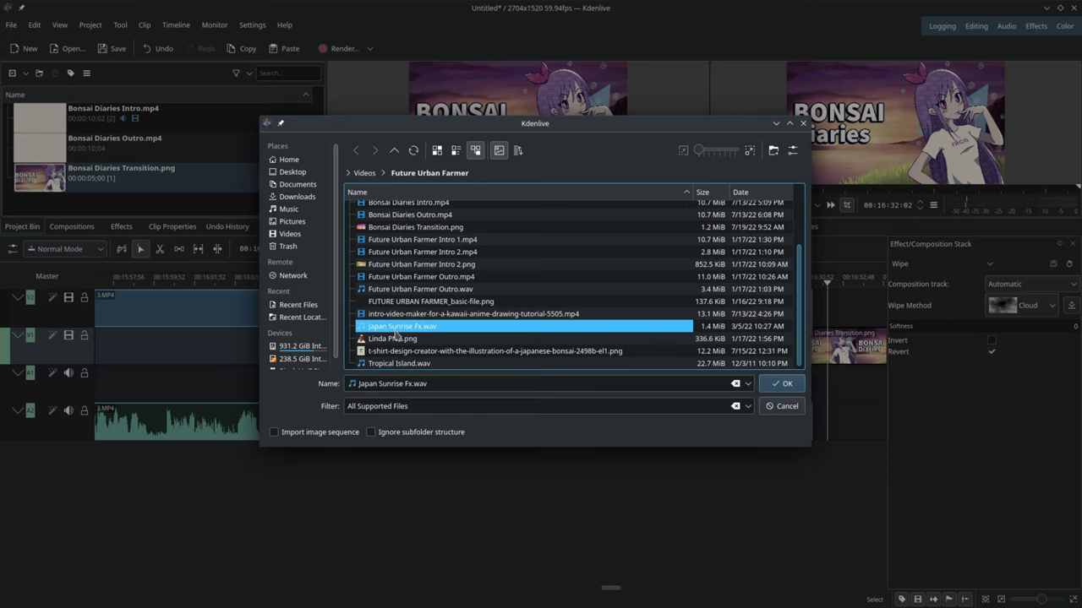
left_click(791, 388)
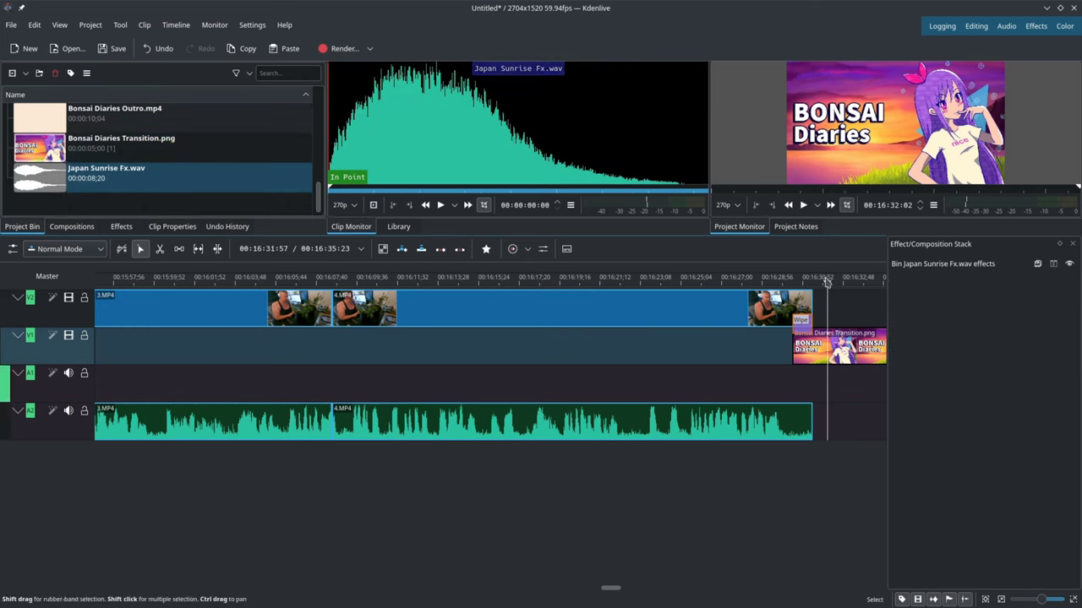
Step: Play back the wipe into the transition image, and place Japan Sunrise Fx.wav on A1 at 00:16:30:23, aligned with the image's start
left_click(763, 279)
left_click(804, 204)
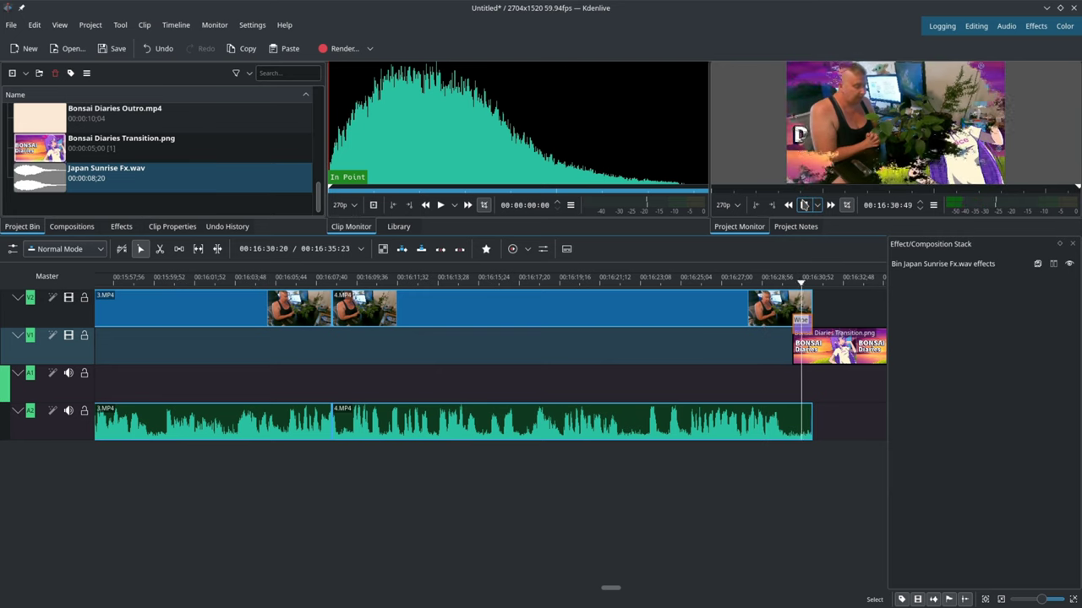
left_click(804, 205)
left_click_drag(826, 286, 761, 285)
left_click_drag(95, 184, 799, 386)
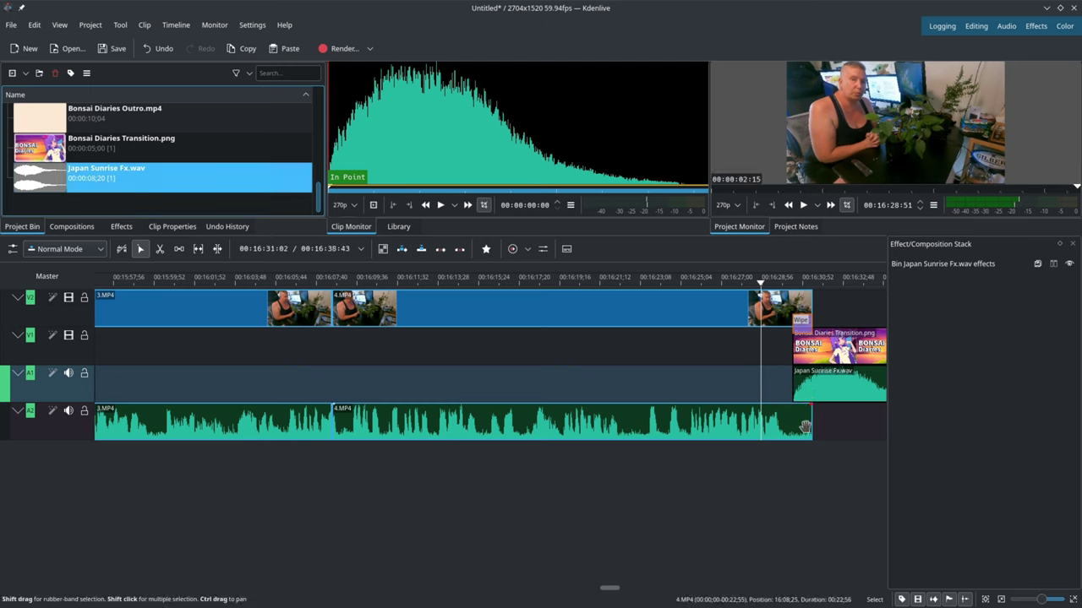
Step: Add a fade-out to the end of 4.MP4's audio on A2, and play back the passage into the transition image
left_click_drag(809, 410, 782, 412)
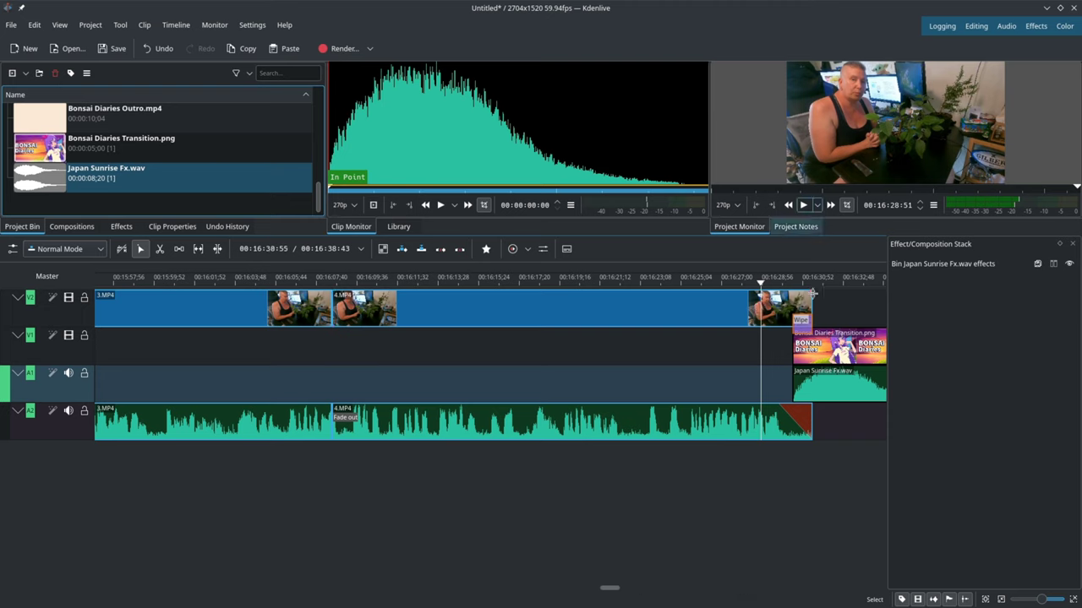
left_click(807, 209)
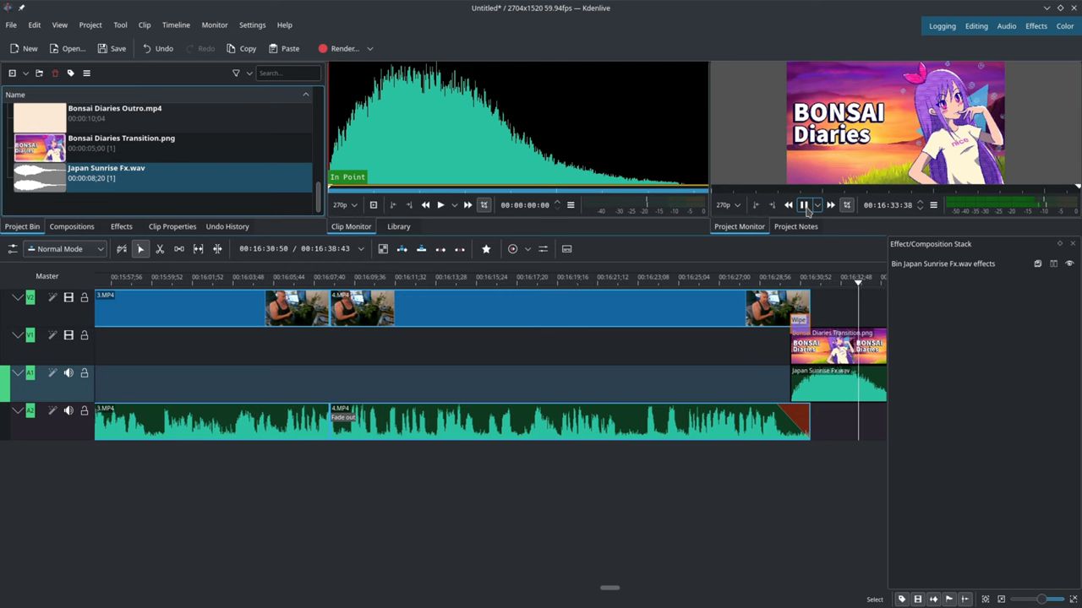
left_click(804, 206)
left_click_drag(858, 285, 750, 285)
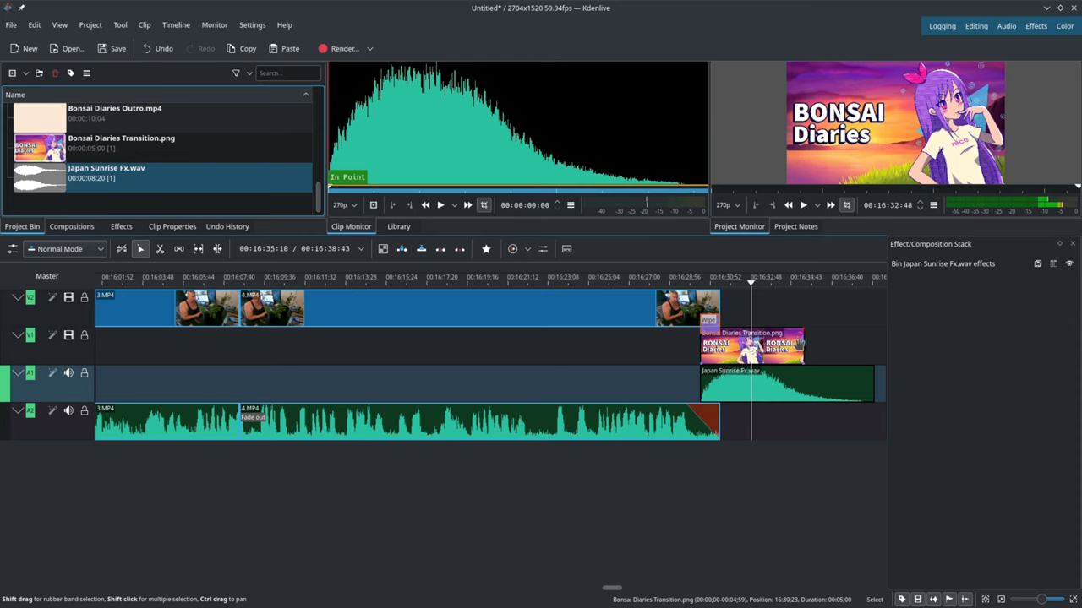
Step: Extend the end of Bonsai Diaries Transition.png on V1 to a duration of 00:07:32, slightly shorter than the sound effect
left_click_drag(806, 345, 861, 344)
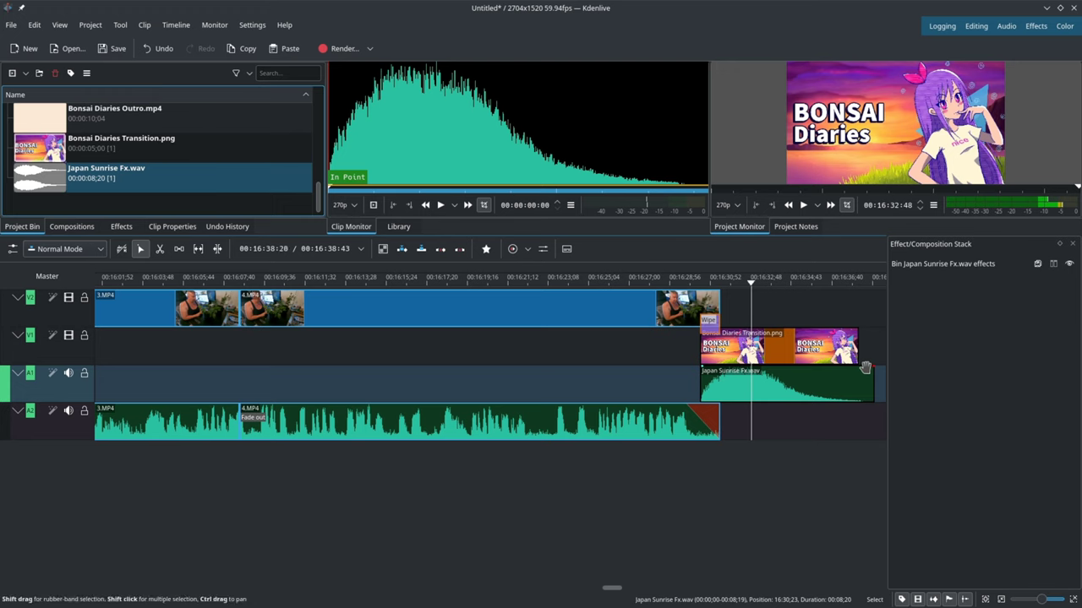
mouse_move(860, 344)
left_mouse_down()
mouse_move(873, 344)
mouse_move(858, 342)
left_mouse_up()
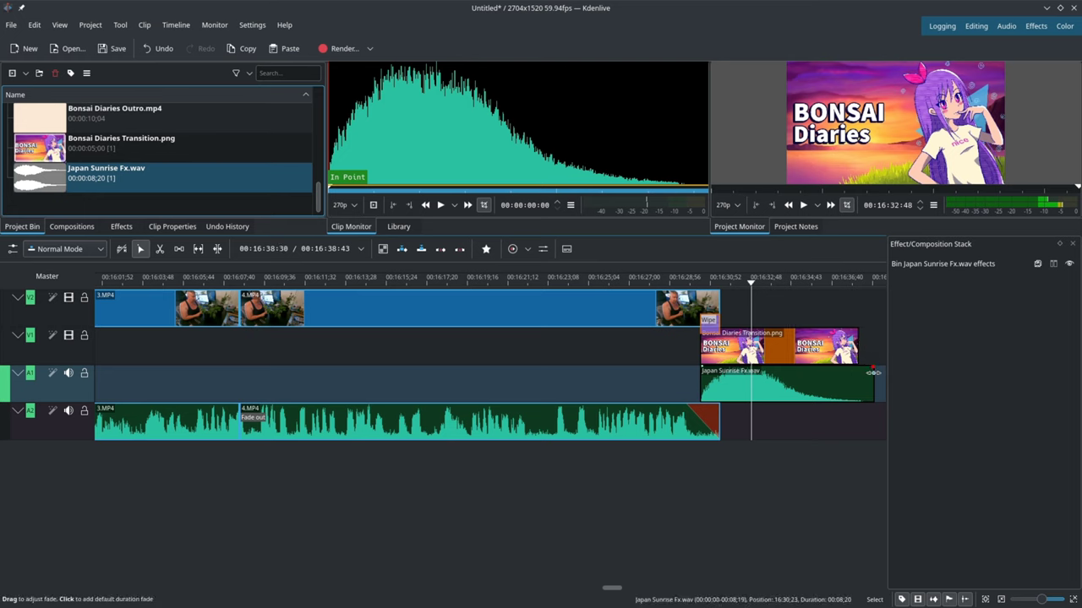
left_click_drag(859, 340, 858, 338)
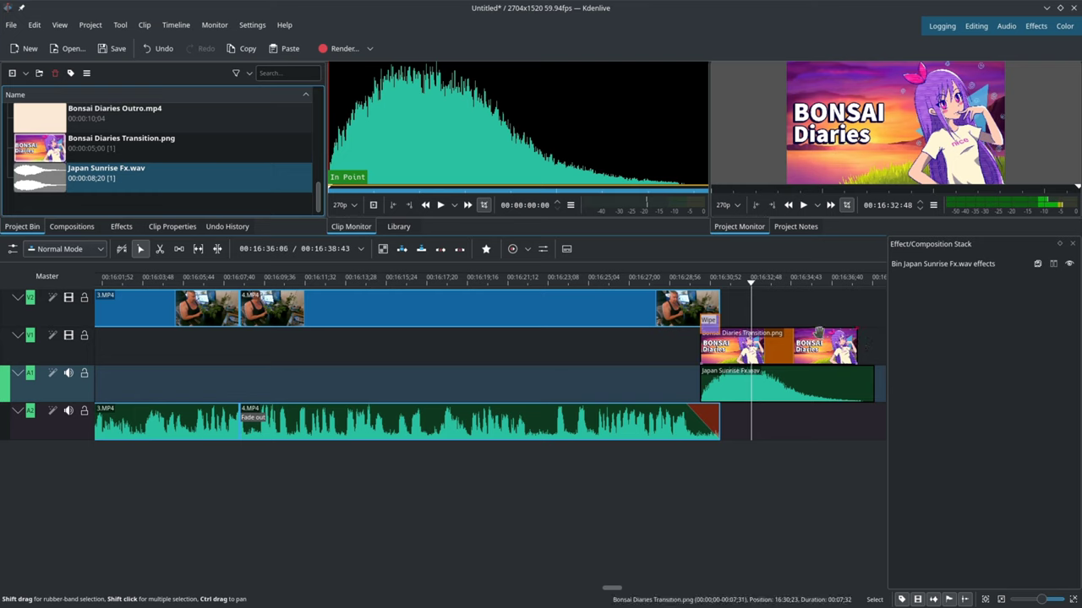
Step: Place 5.MP4 on V2 and A2 at 00:16:37:01, overlapping the end of the transition image
scroll(234, 137, "up", 5)
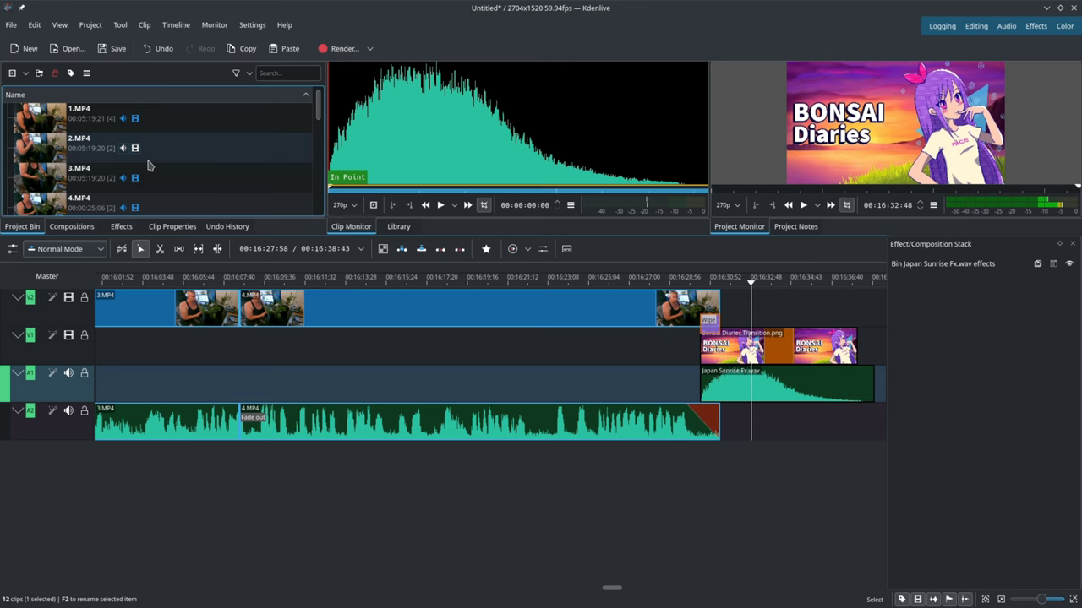
scroll(198, 102, "down", 1)
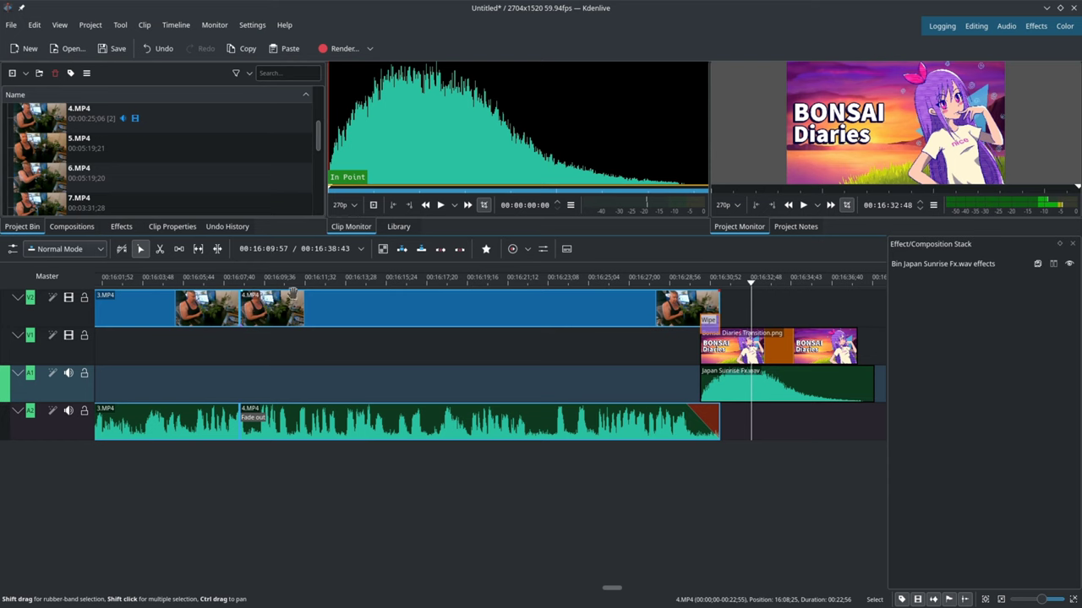
left_click_drag(32, 145, 837, 309)
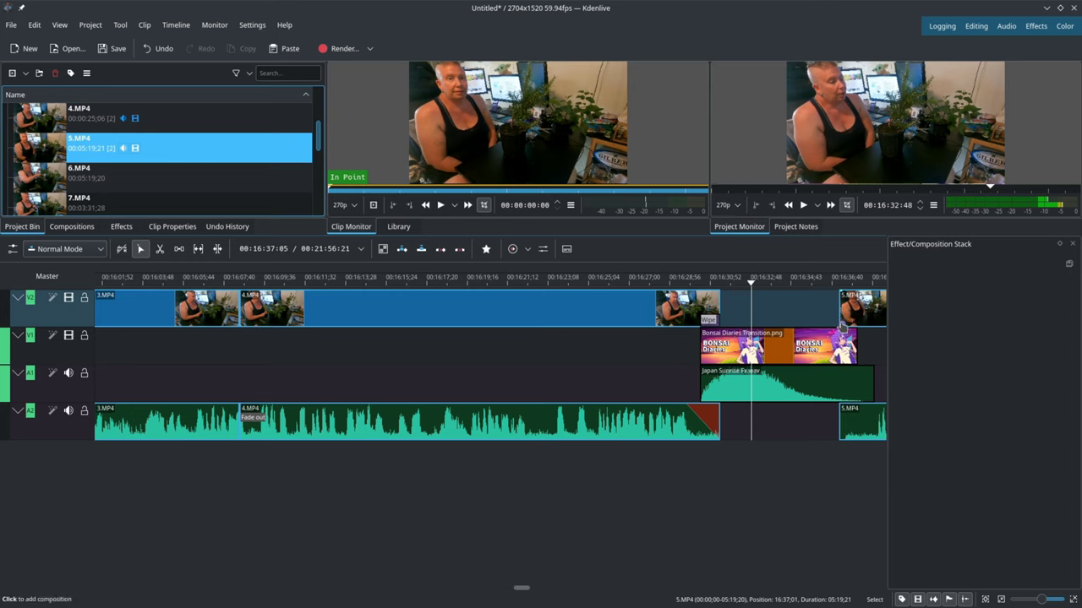
Step: Add a Wipe composition with the Cloud wipe method where 5.MP4 overlaps the transition image, and preview it
left_click(841, 327)
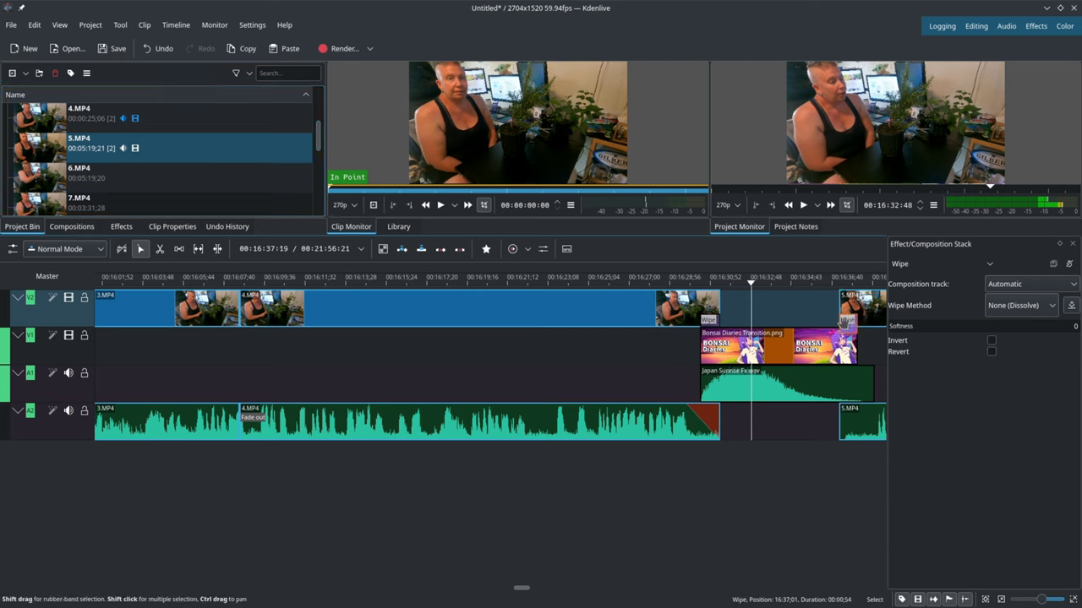
left_click(1051, 311)
scroll(1030, 361, "down", 3)
scroll(1030, 362, "down", 1)
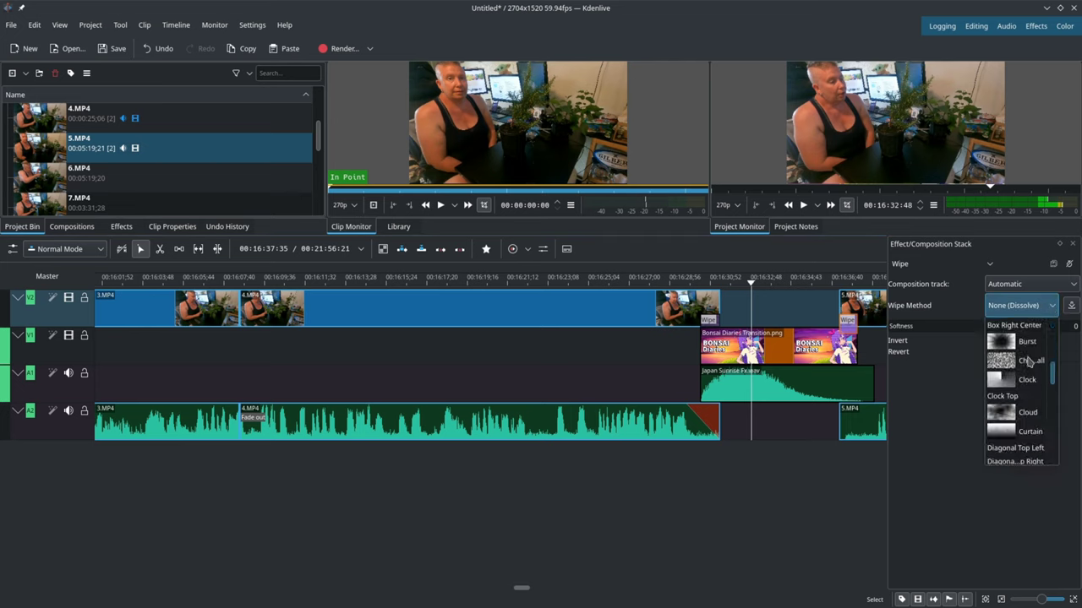
left_click(1015, 415)
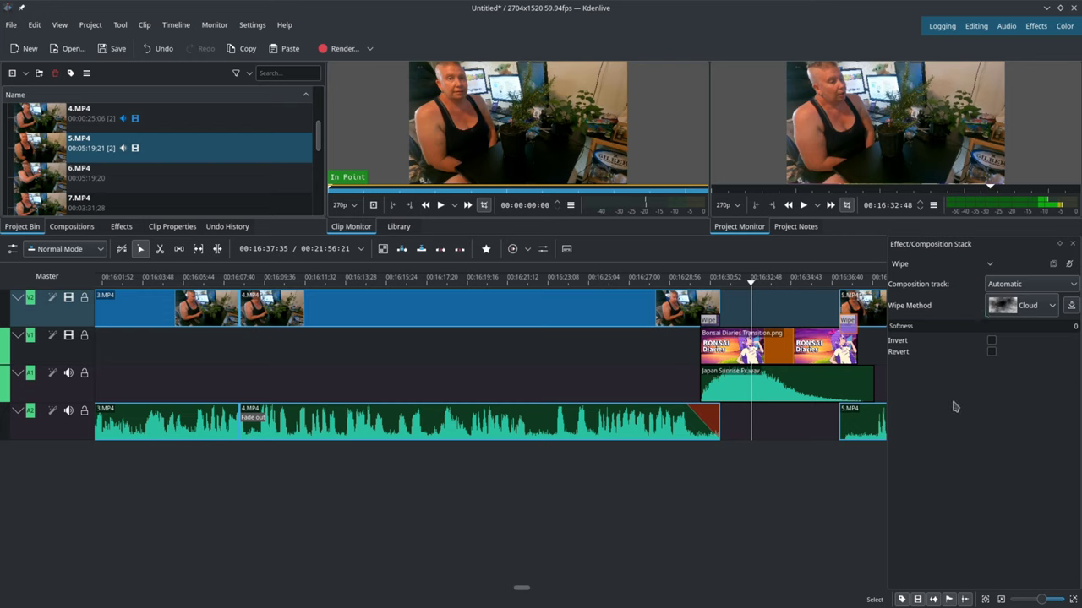
left_click(804, 204)
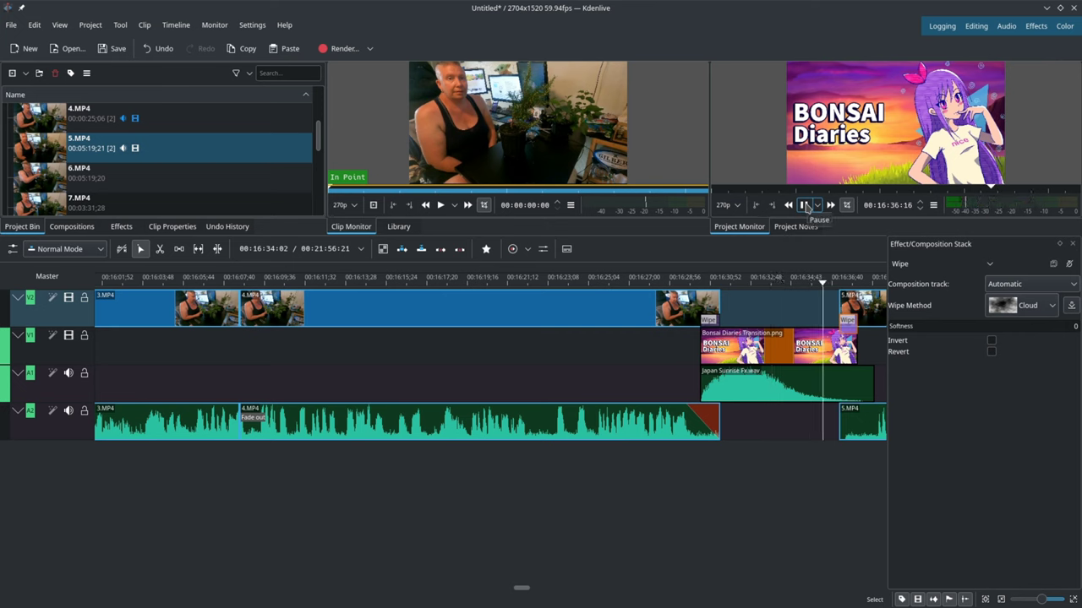
left_click(805, 205)
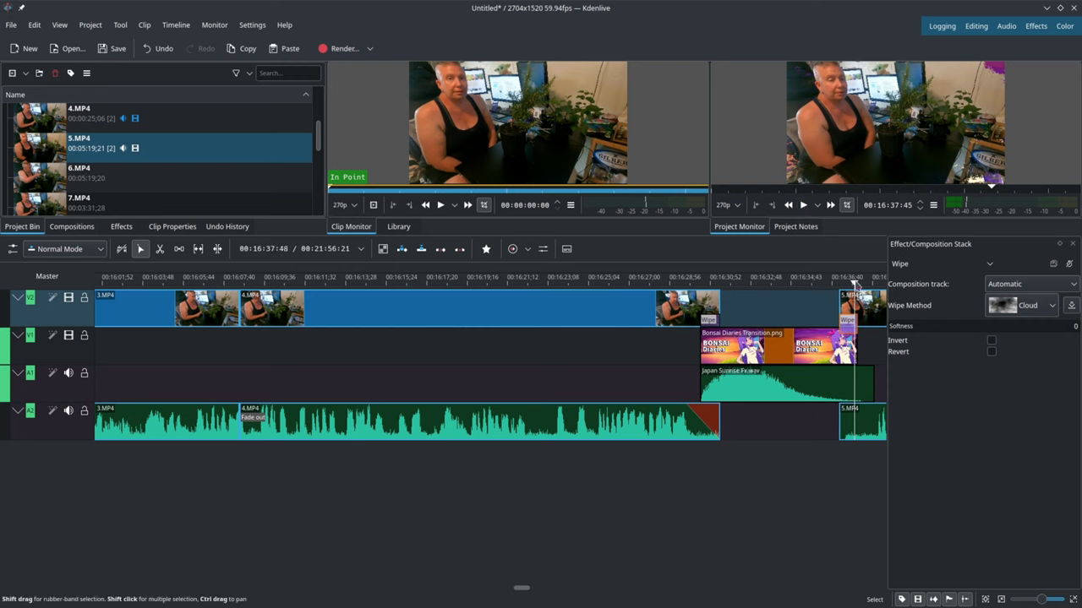
Step: Add a fade-in to the start of 5.MP4's audio on A2, and play back the whole transition from 4.MP4 to 5.MP4
left_click_drag(854, 283, 676, 282)
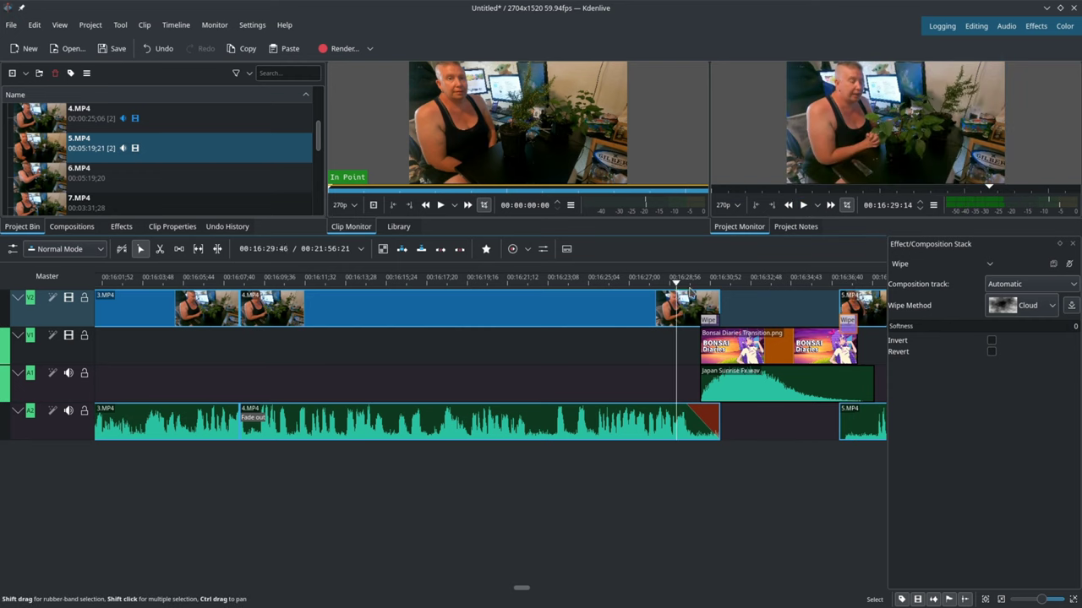
left_click_drag(845, 409, 875, 409)
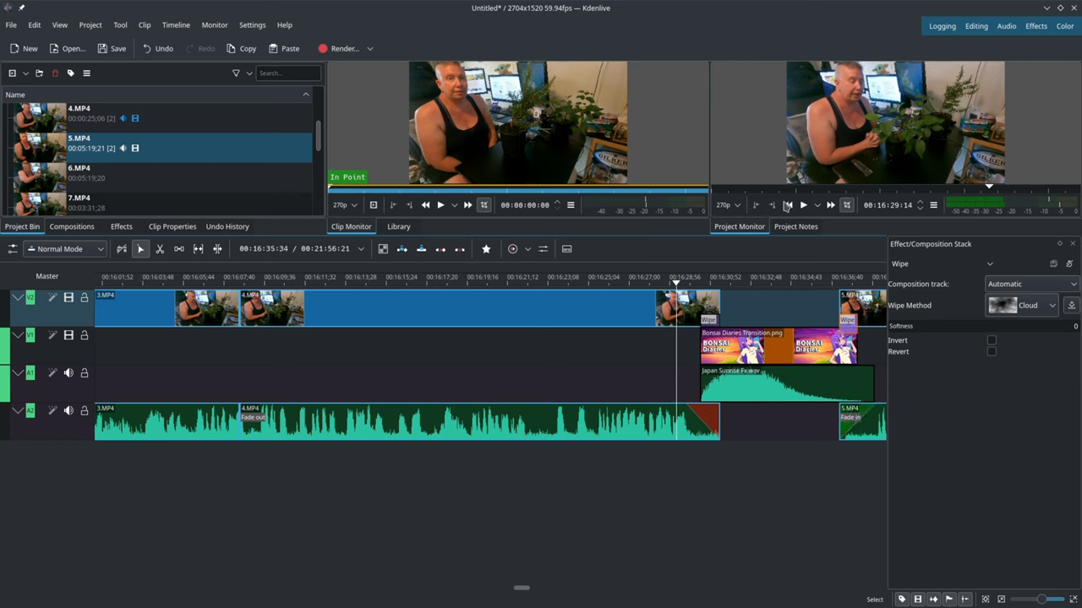
left_click(803, 205)
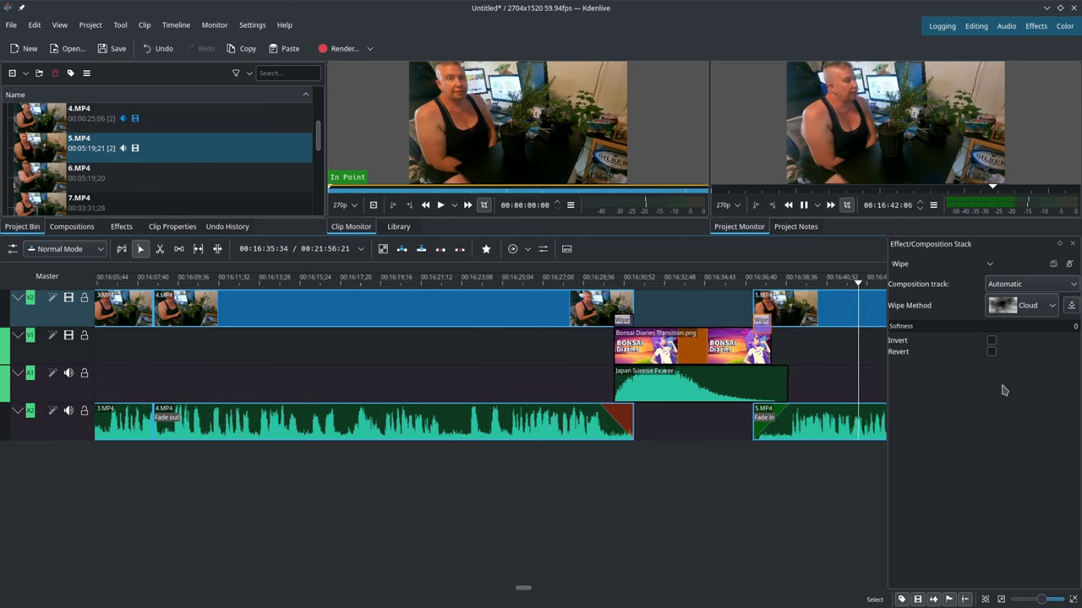
Step: Place 6.MP4 on V2 and A2 directly after 5.MP4, and play back from 00:21:53:57 across the join
scroll(318, 146, "down", 1)
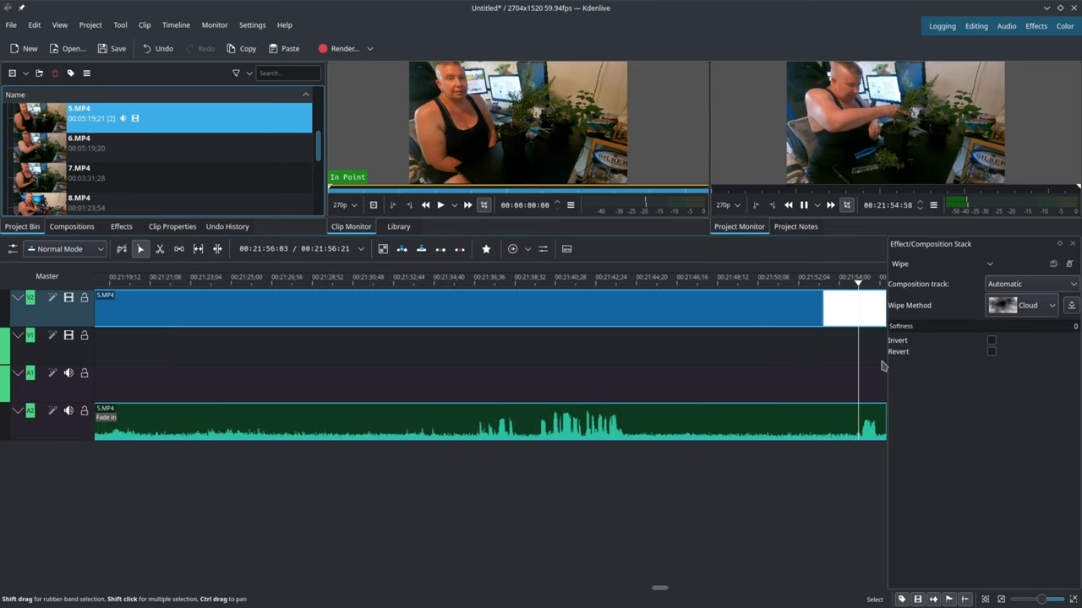
left_click_drag(859, 284, 807, 284)
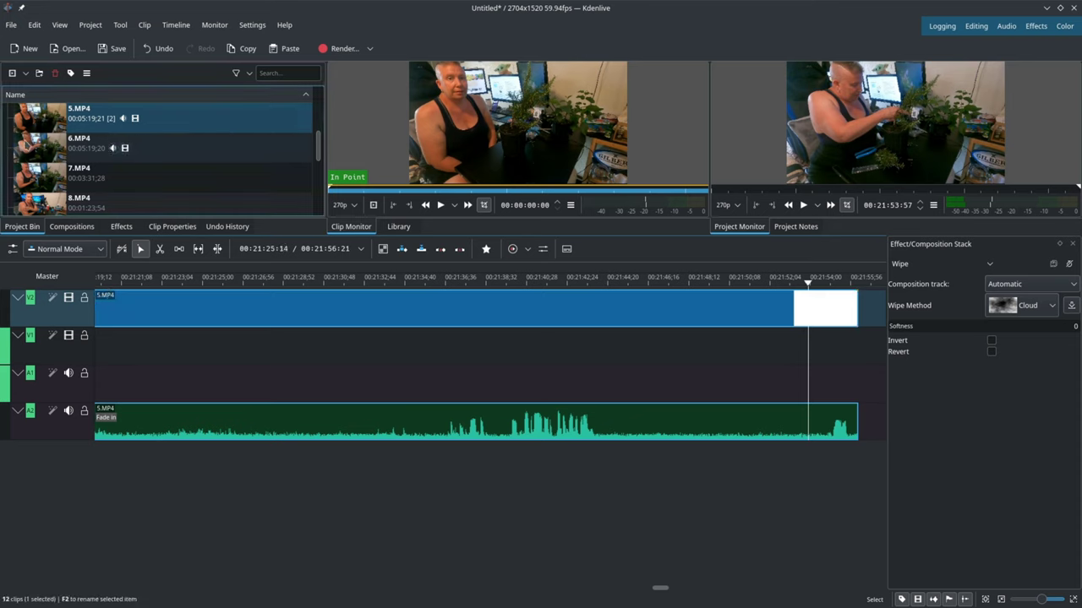
left_click_drag(33, 143, 777, 304)
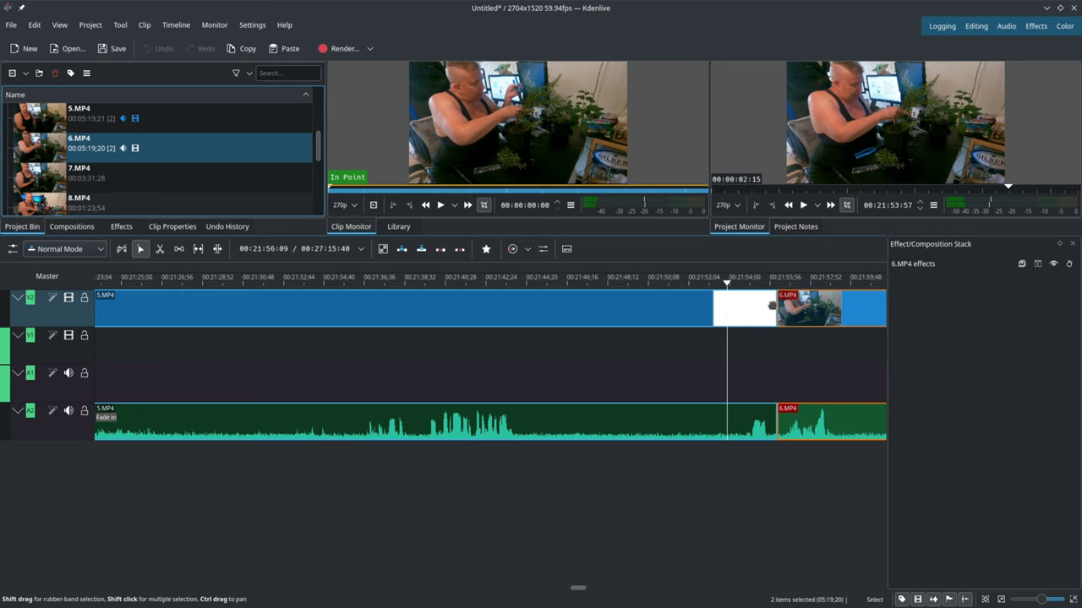
left_click(804, 206)
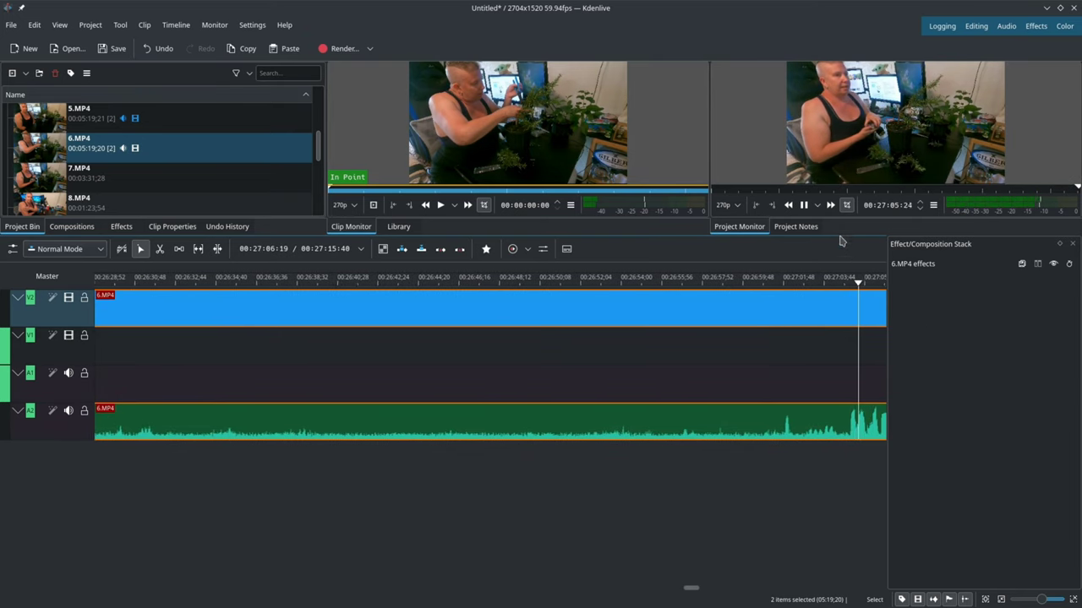
Step: Review the last seconds of 6.MP4 in playback, and cut the clip at 00:27:02:40
left_click(804, 205)
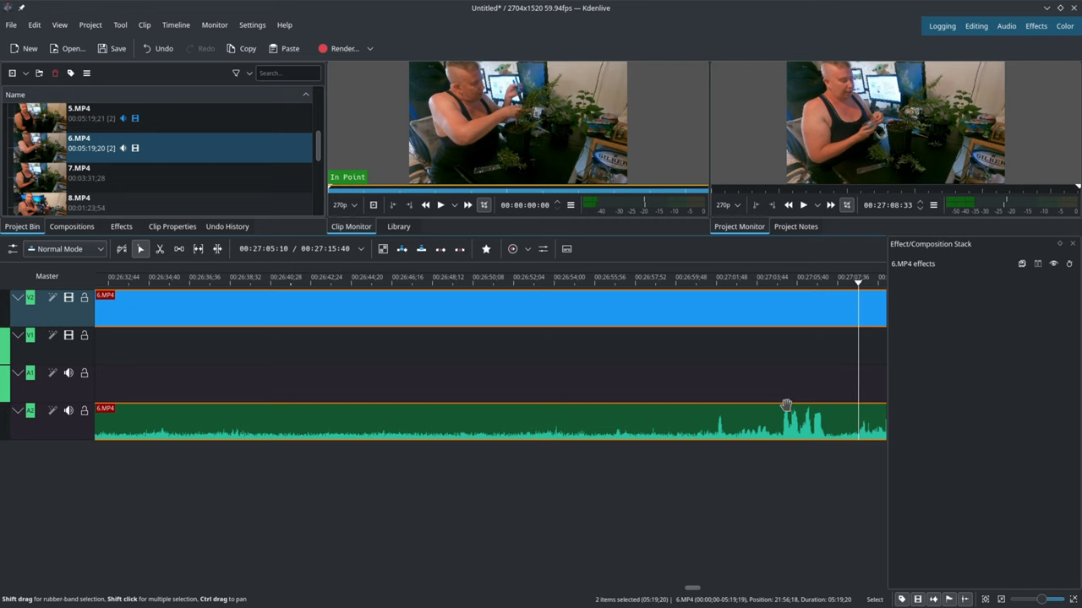
left_click_drag(854, 295, 701, 302)
left_click(804, 205)
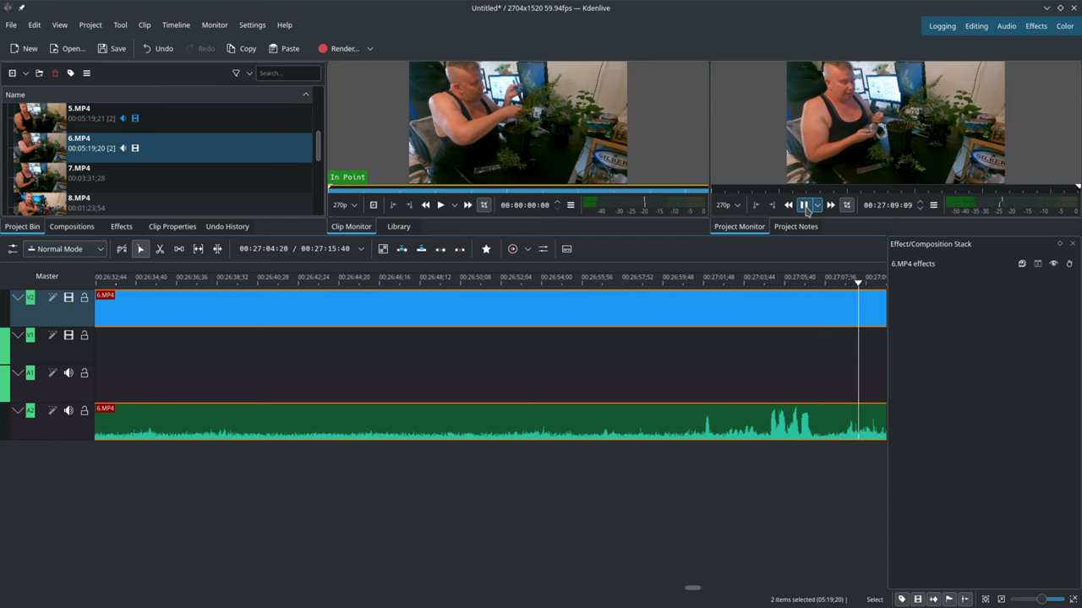
left_click(804, 205)
left_click_drag(841, 287, 657, 281)
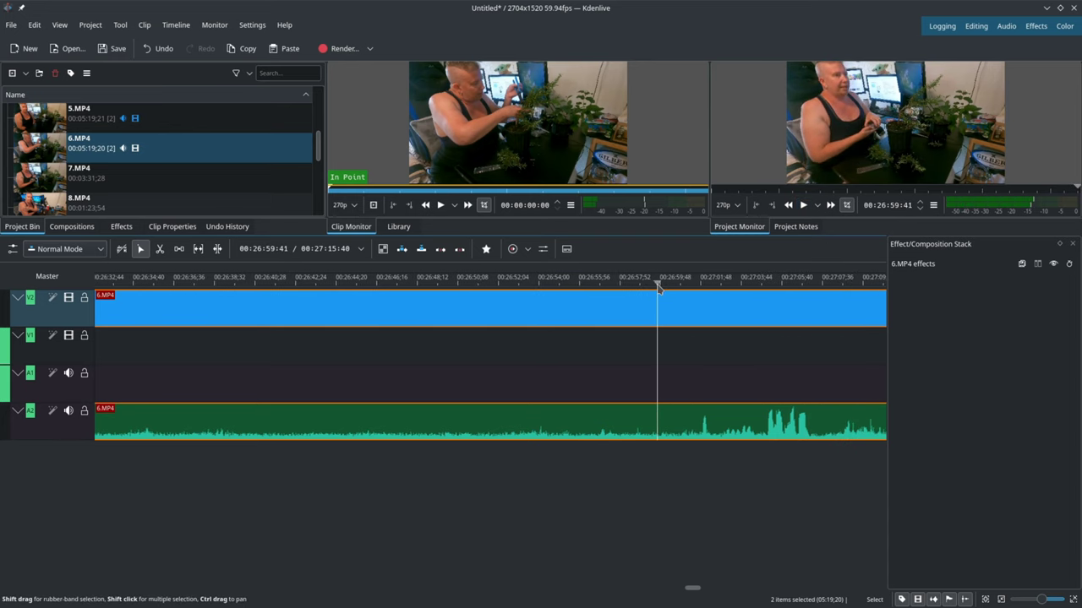
left_click(805, 205)
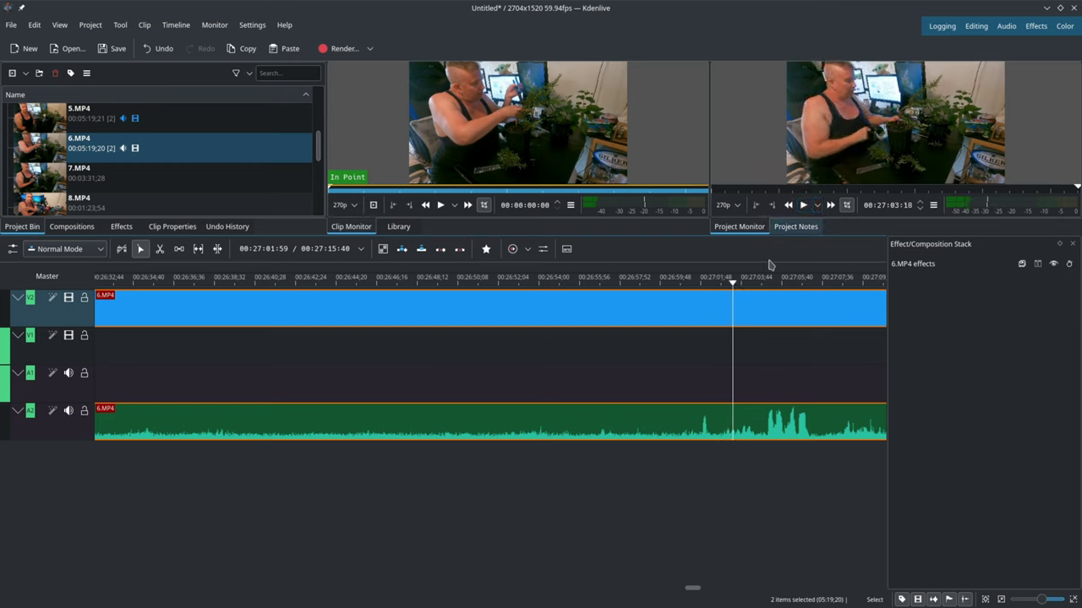
left_click_drag(735, 285, 721, 287)
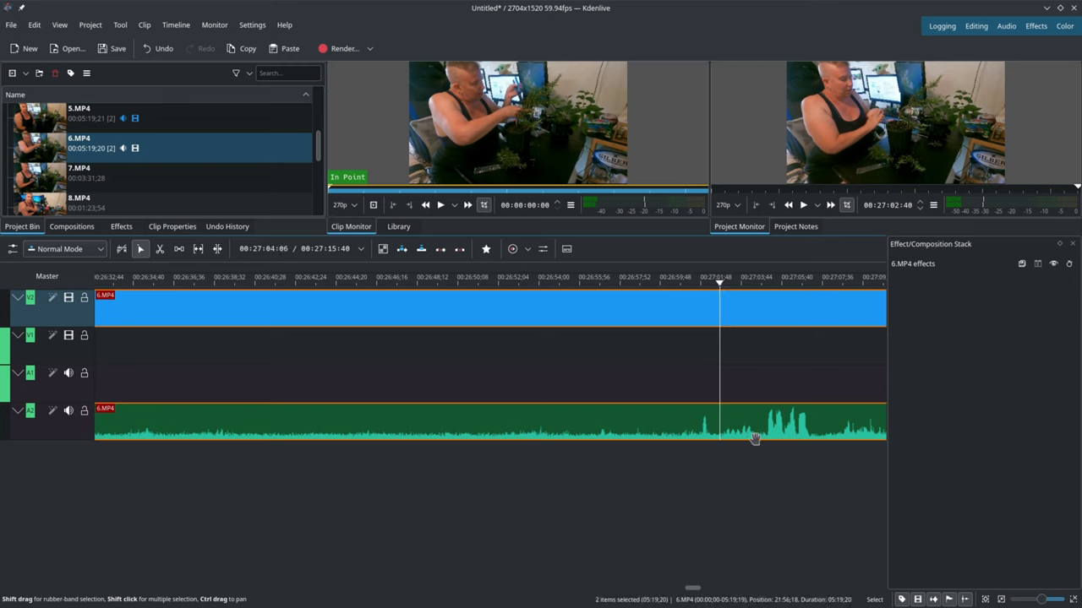
right_click(743, 420)
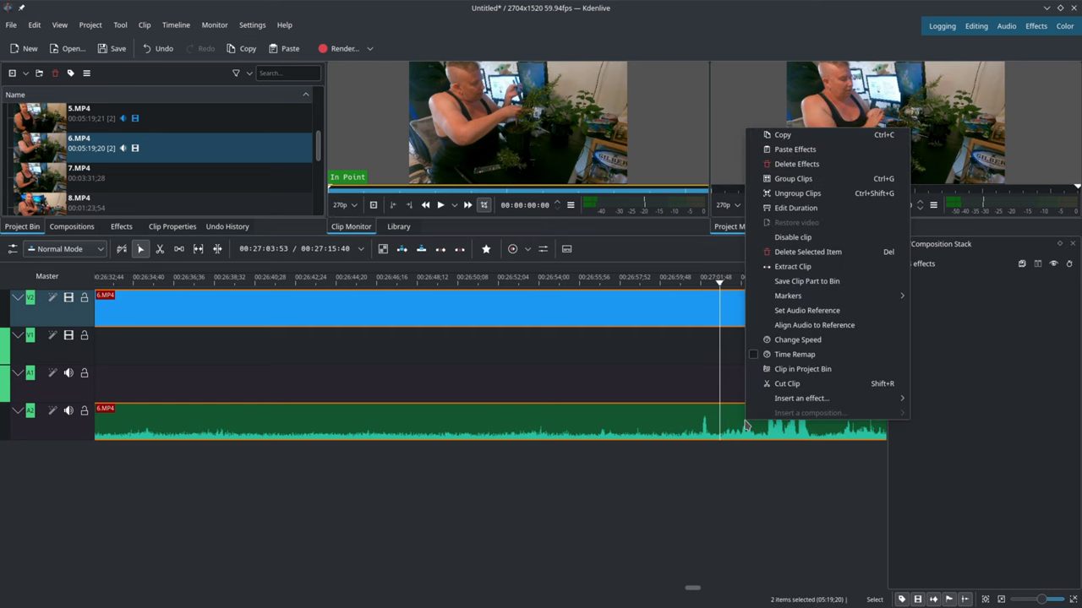
left_click(787, 393)
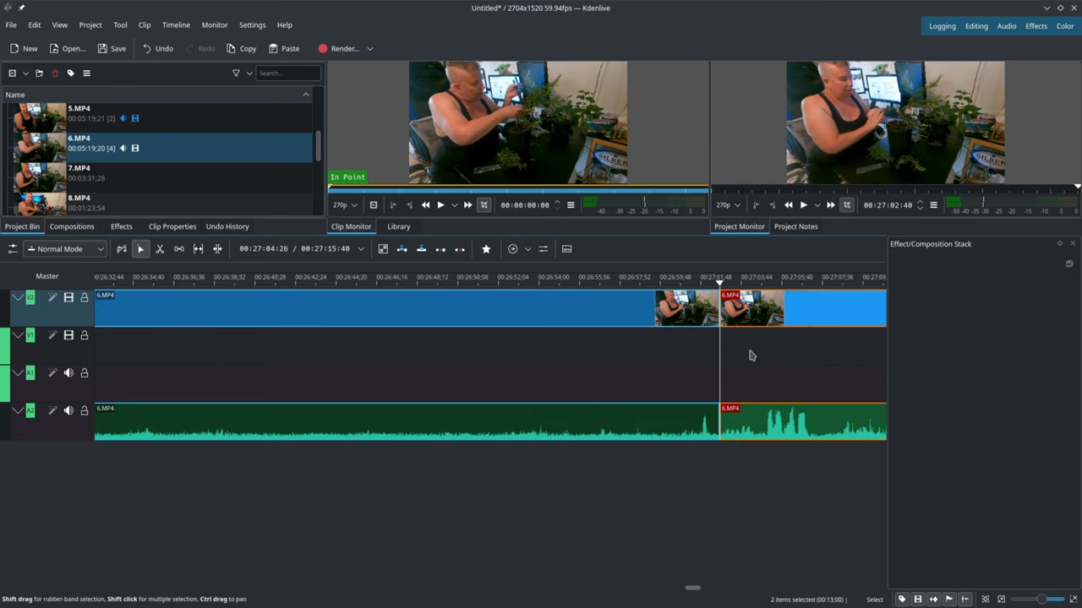
Step: Play through the end of 6.MP4, and delete the piece after the cut at 00:27:02:40
left_click(706, 282)
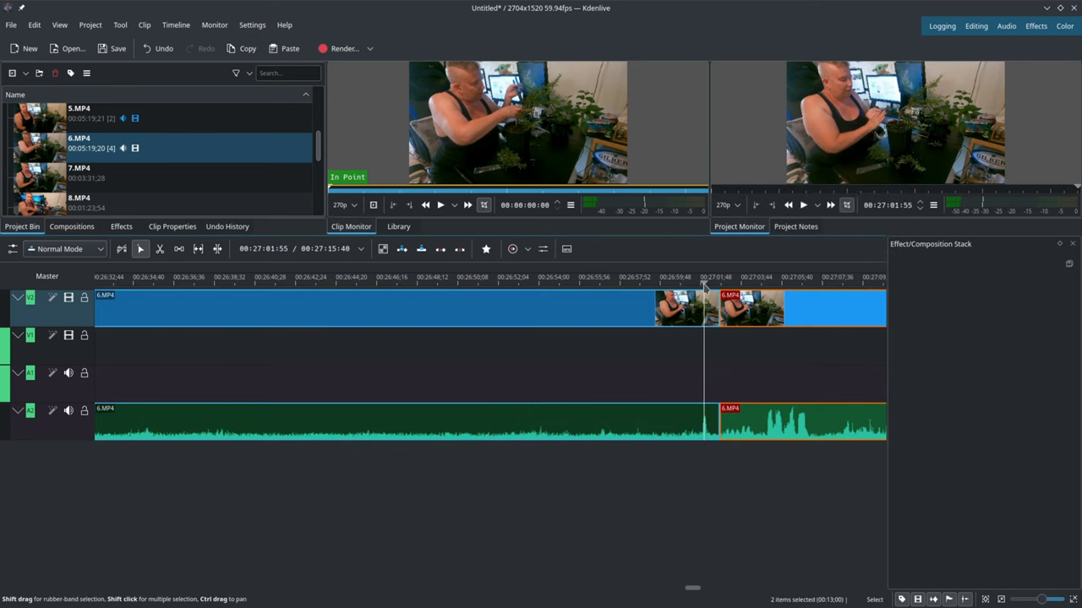
left_click(803, 205)
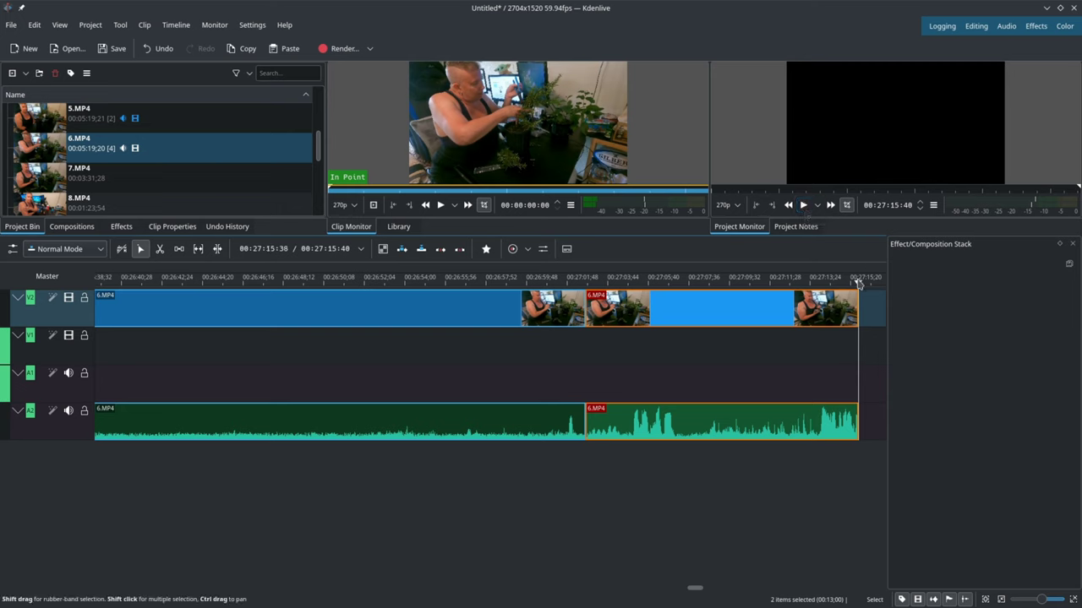
left_click_drag(858, 286, 773, 284)
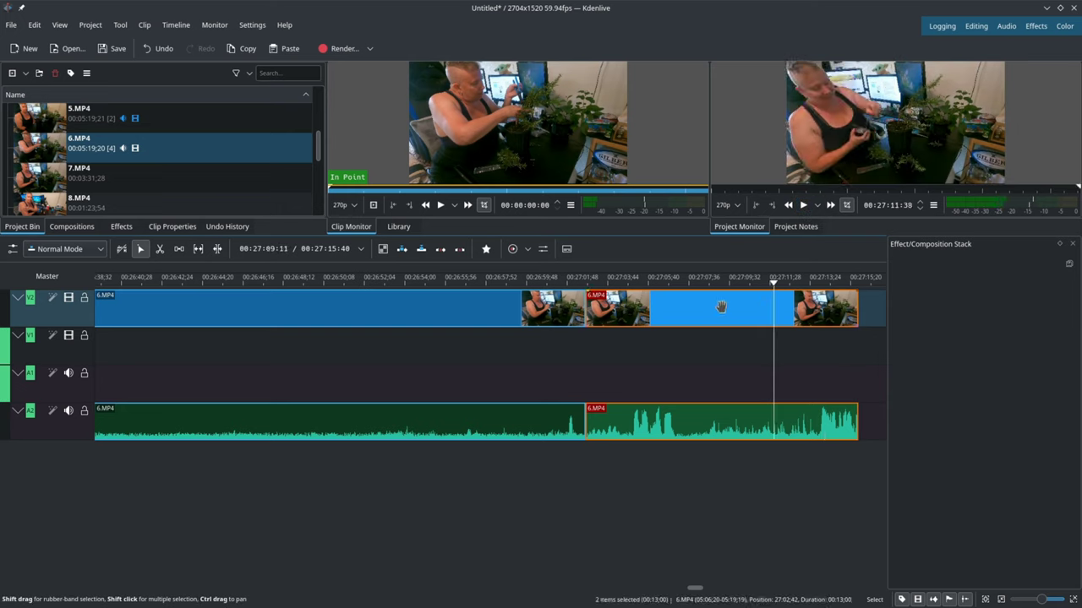
right_click(721, 307)
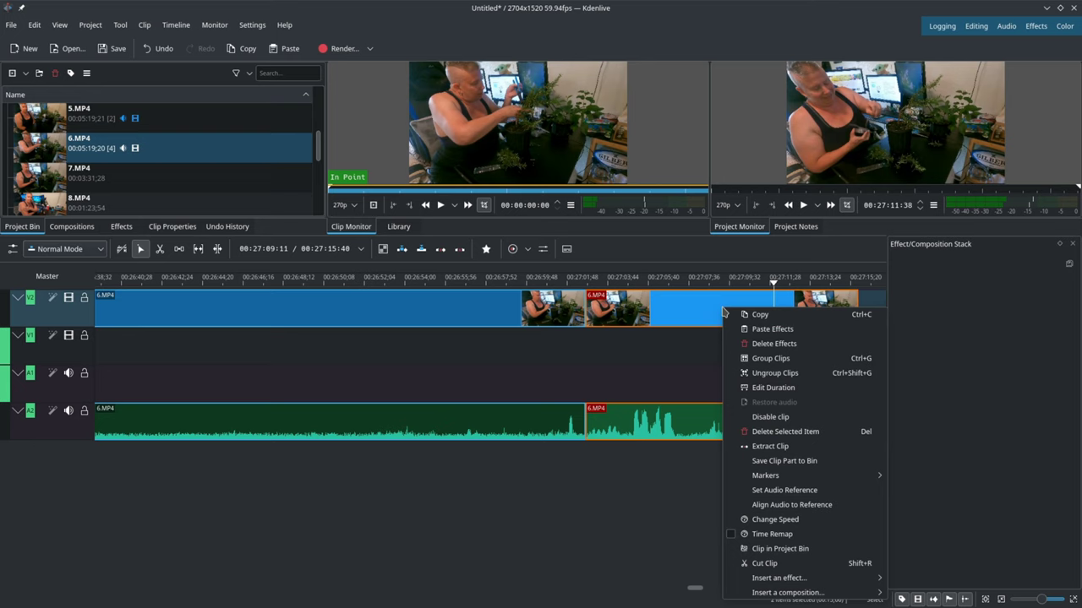
left_click(820, 431)
left_click(537, 284)
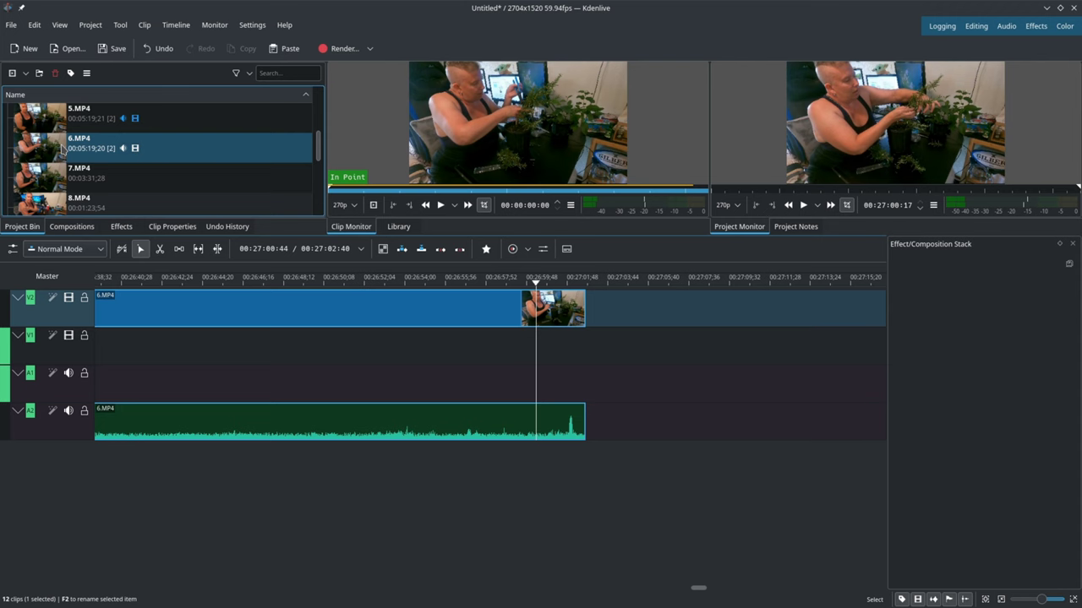
Step: Place 7.MP4 on V2 and A2 directly after 6.MP4, and play back from 00:27:00:17 across the join
left_click_drag(196, 177, 639, 313)
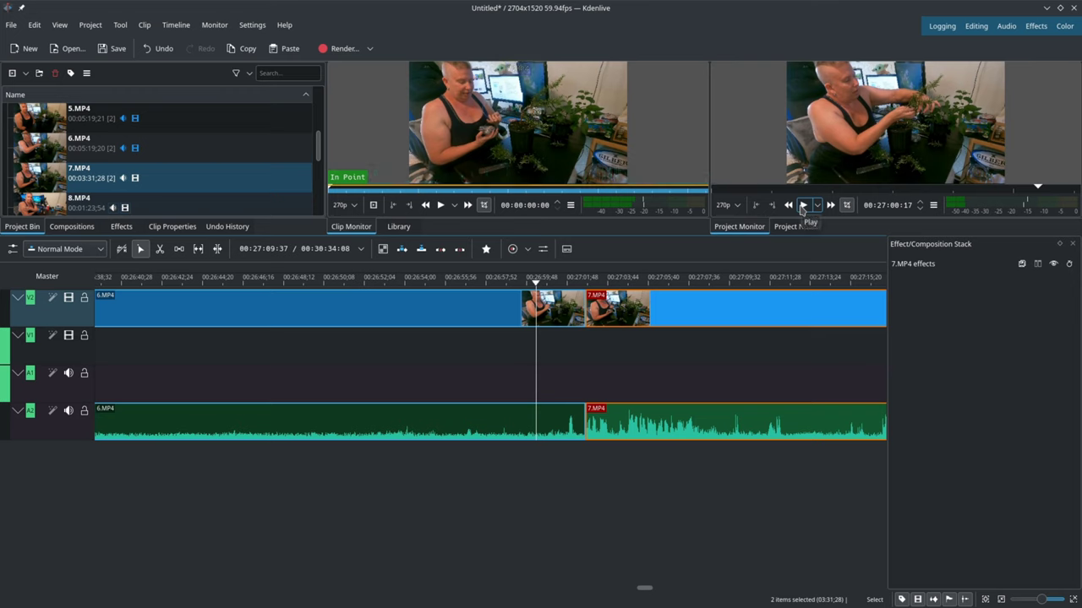
left_click(803, 205)
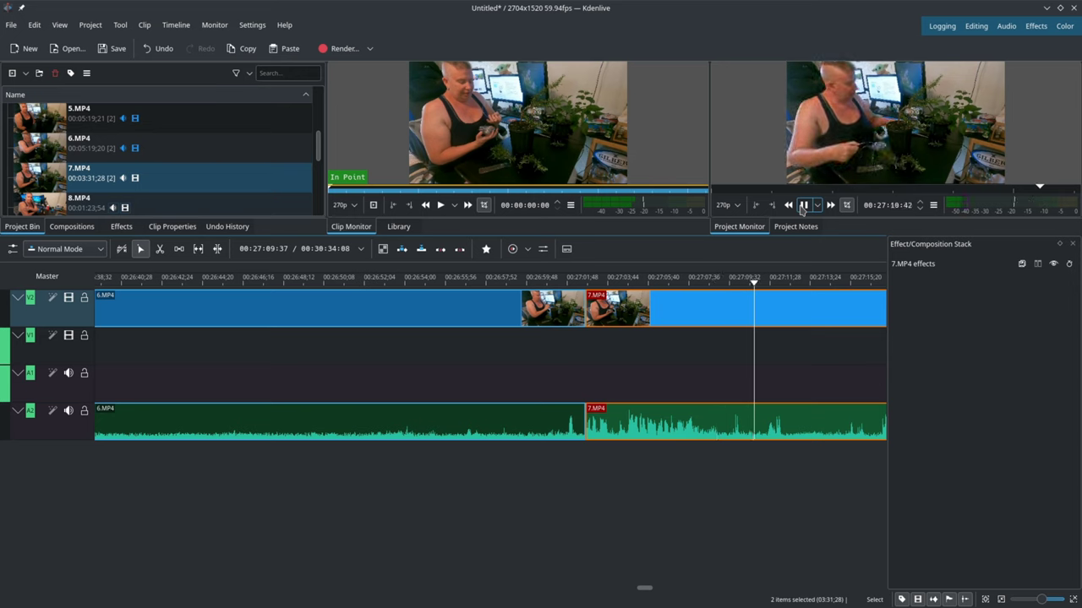
left_click(802, 205)
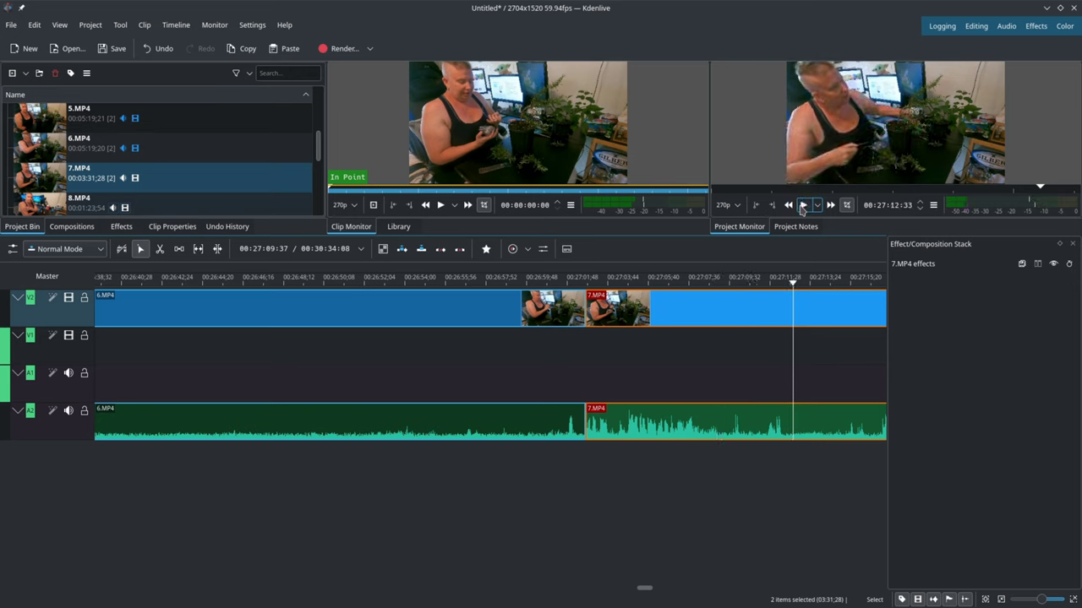
Step: Replay the opening seconds of 7.MP4 to find the trim point, and cut the clip at 00:27:11:02
left_click_drag(792, 287, 677, 286)
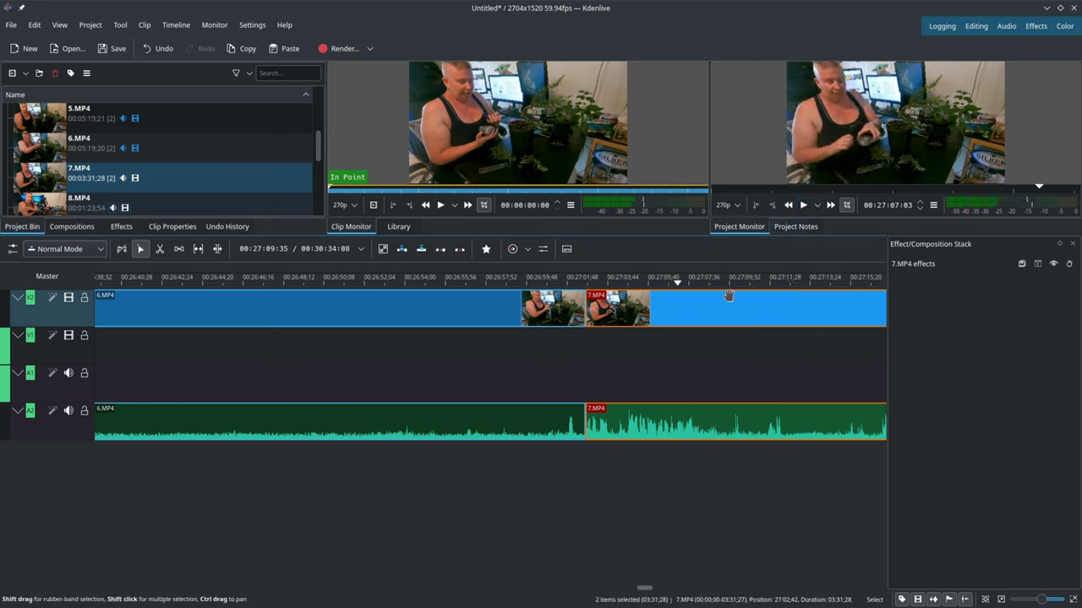
left_click(675, 355)
left_click(804, 205)
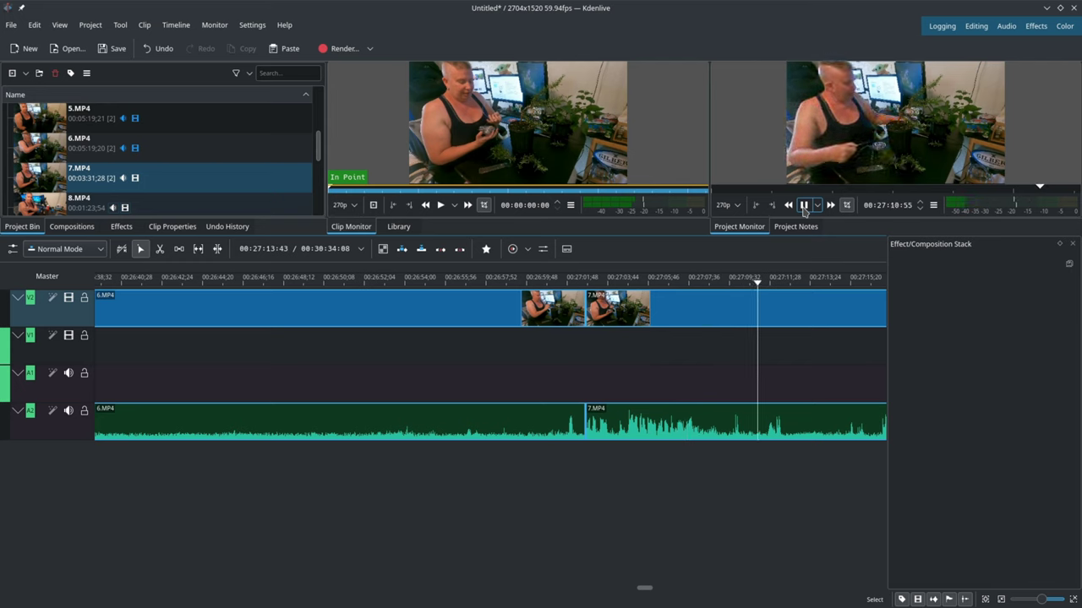
left_click(803, 206)
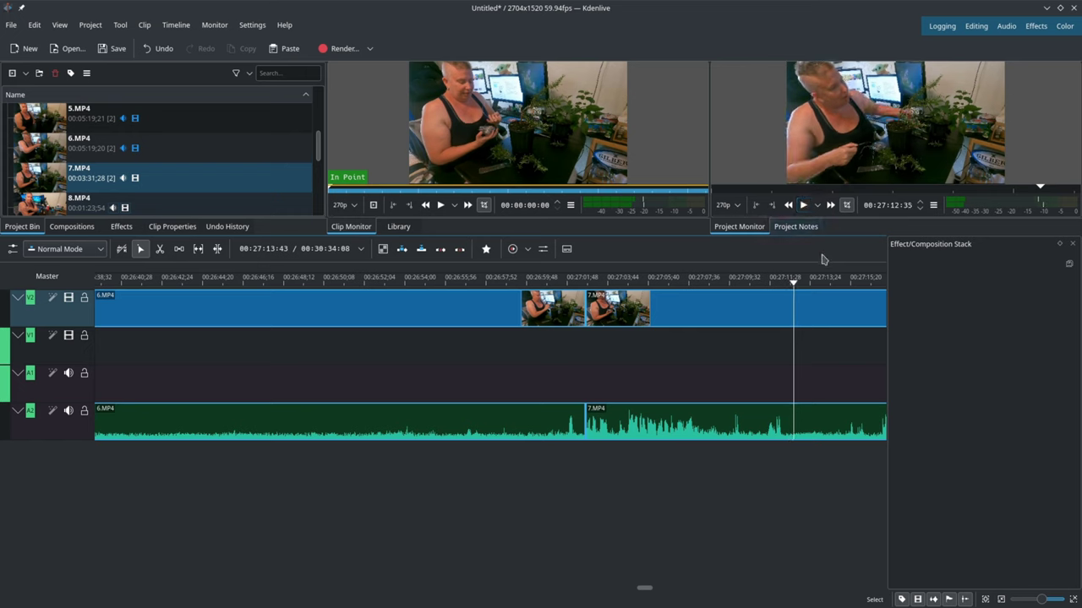
left_click_drag(797, 284, 762, 287)
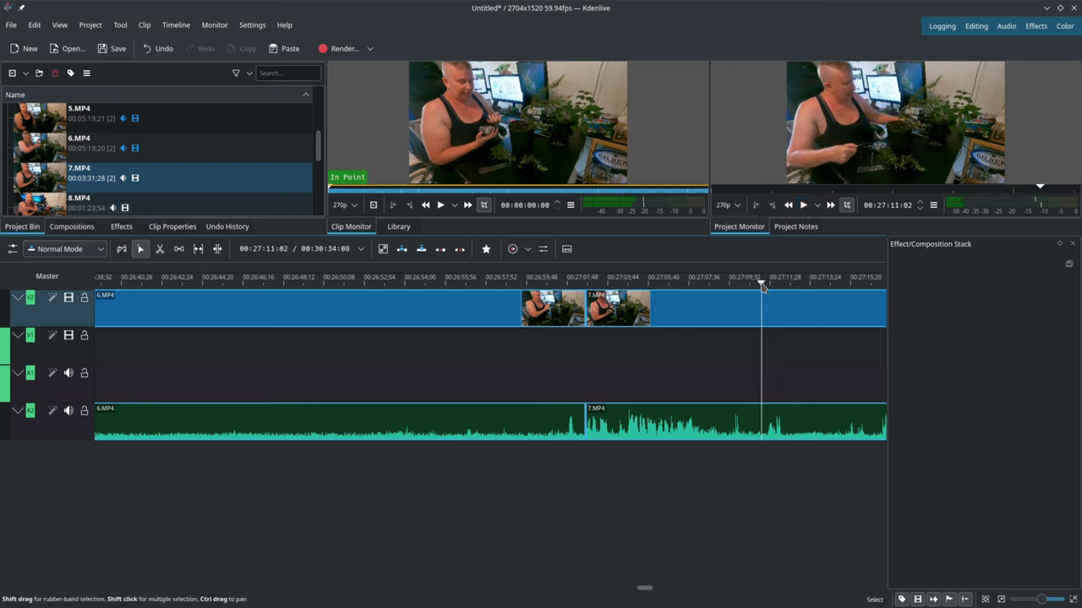
right_click(785, 415)
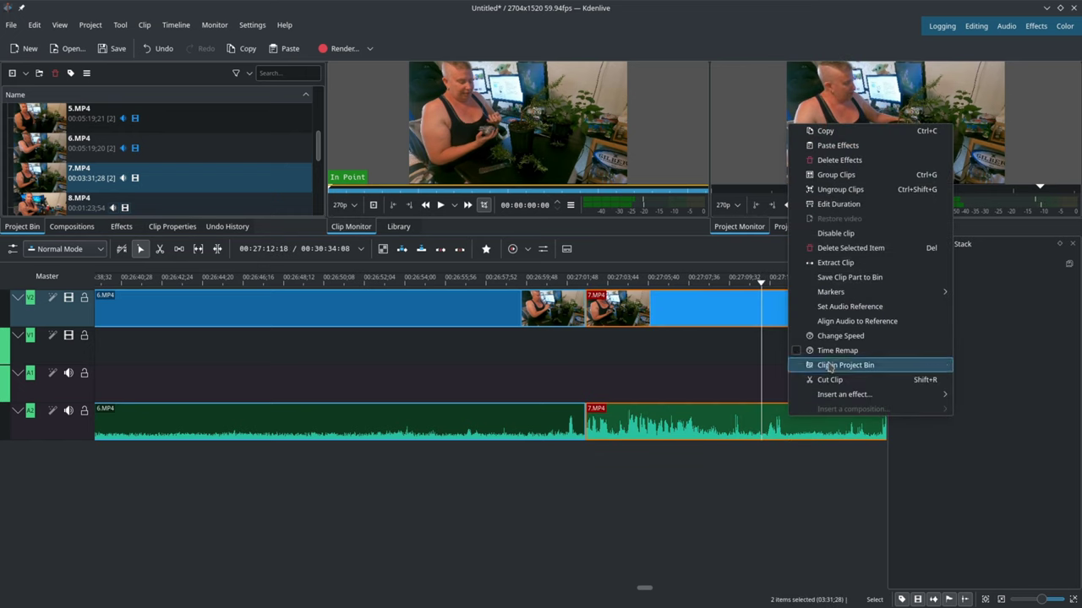
left_click(833, 379)
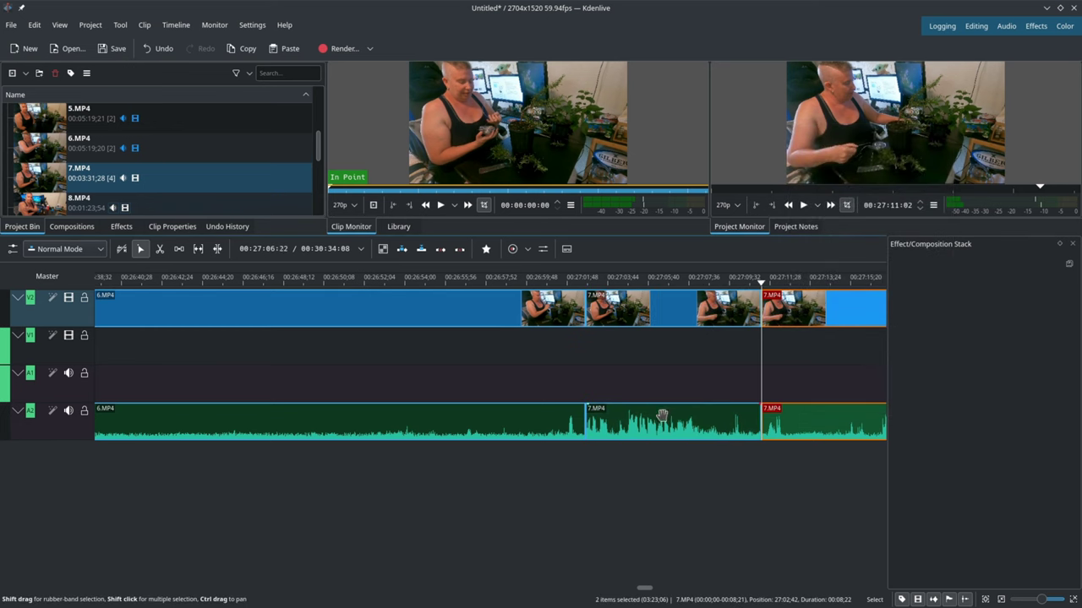
Step: Delete the piece of 7.MP4 before the cut, and move the remaining piece directly against the end of 6.MP4
right_click(663, 416)
left_click(714, 248)
left_click_drag(818, 315, 642, 315)
left_click(563, 346)
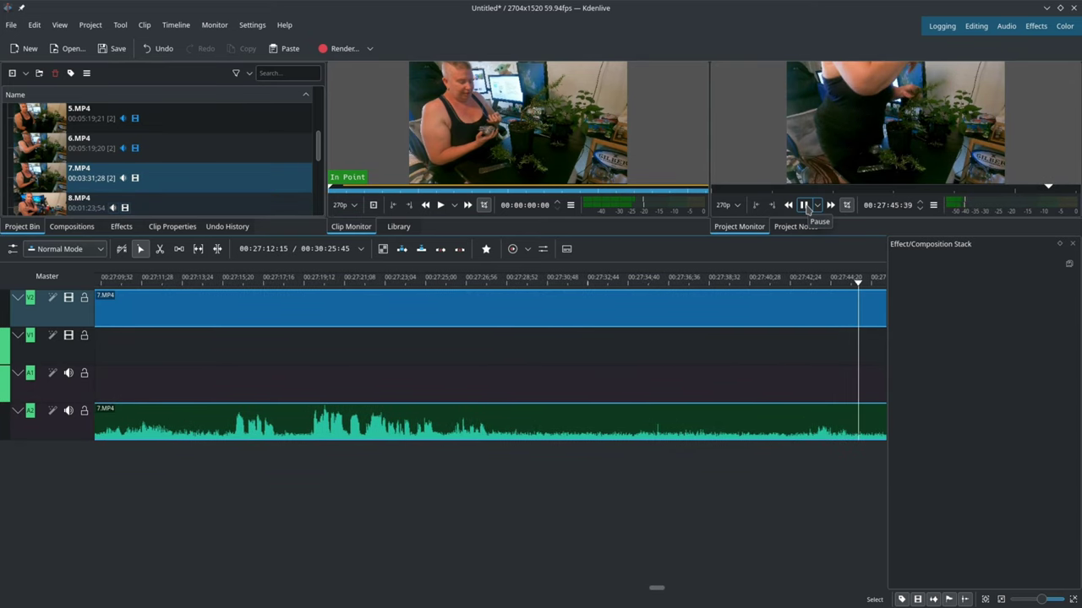
Step: Play back the trimmed 7.MP4, and replay its last seconds to check where it should end
left_click(84, 187)
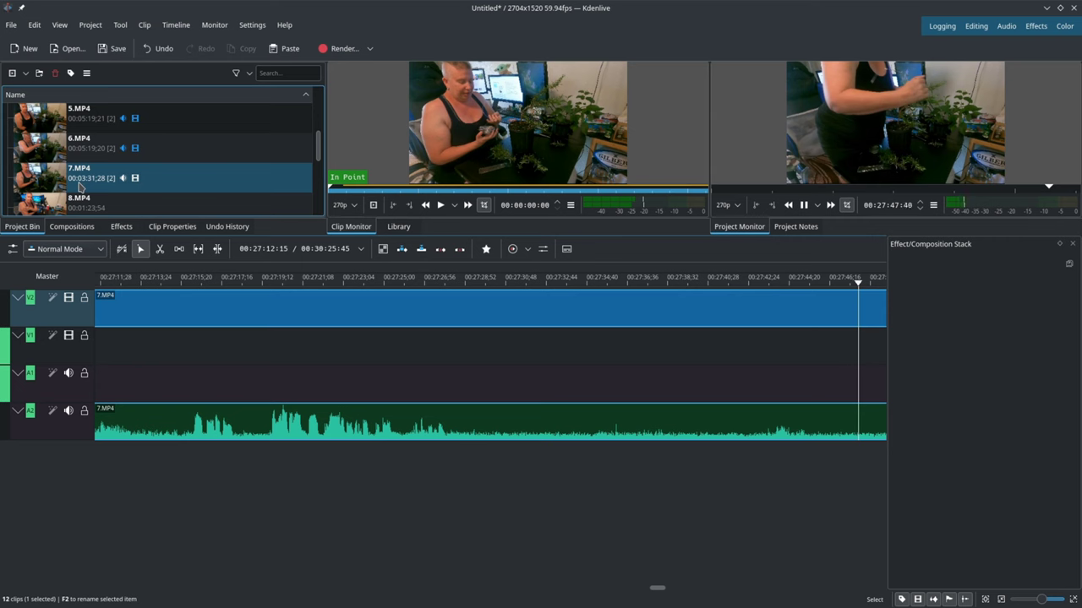
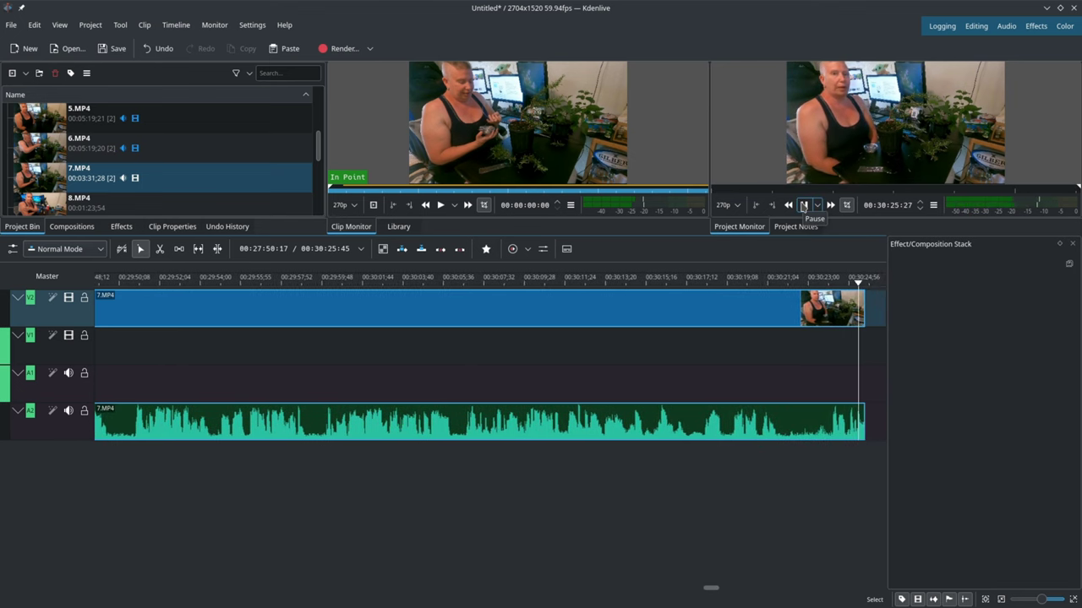
left_click_drag(859, 286, 808, 286)
left_click(789, 205)
left_click(805, 205)
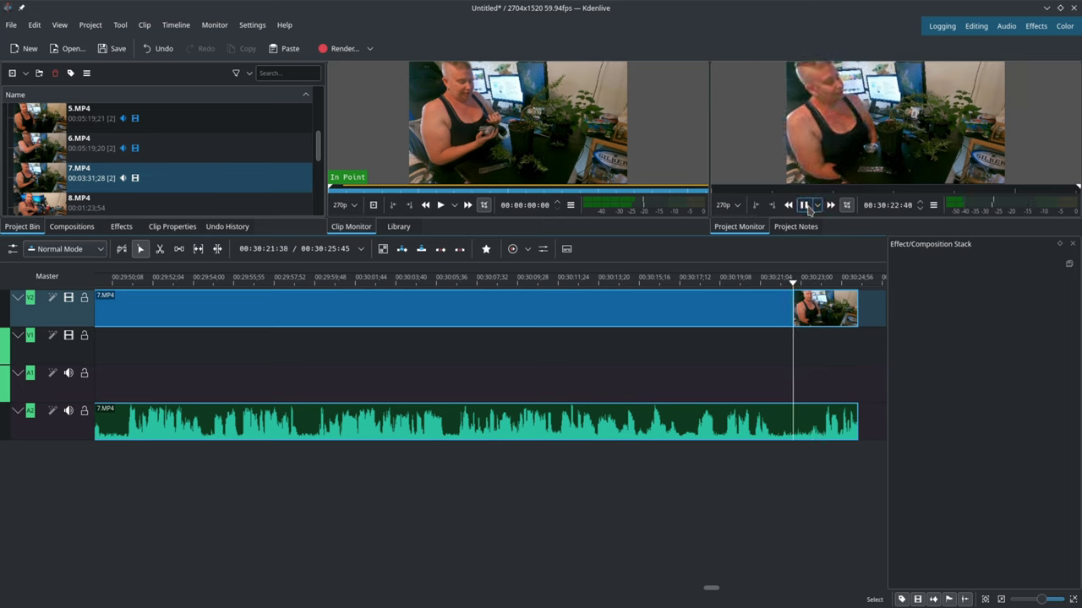
Step: Cut 7.MP4 at 00:30:23:18, and delete the piece after the cut
right_click(827, 427)
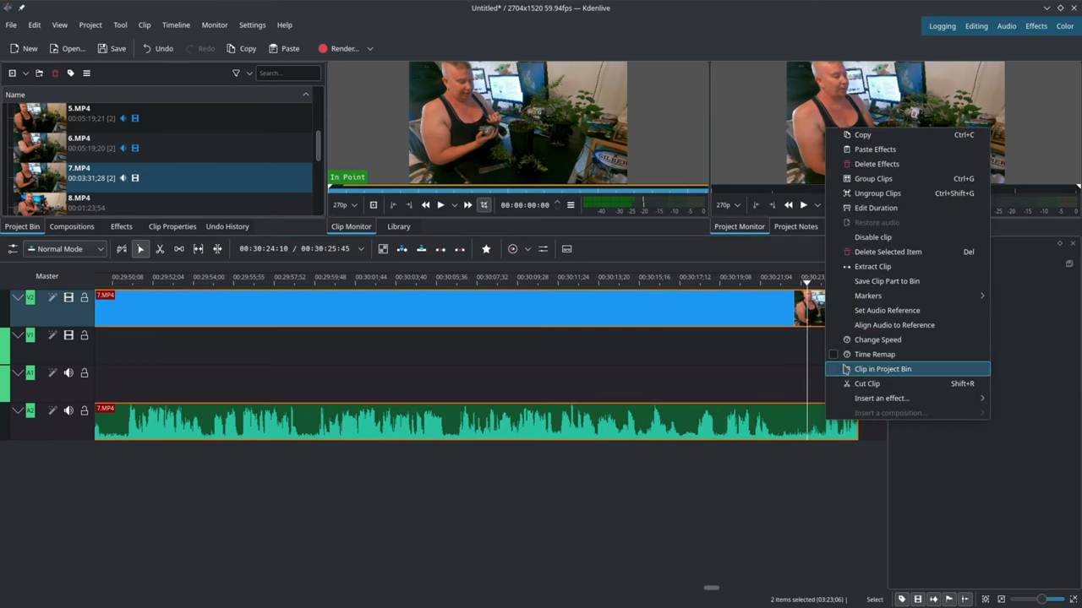
left_click(871, 384)
right_click(841, 428)
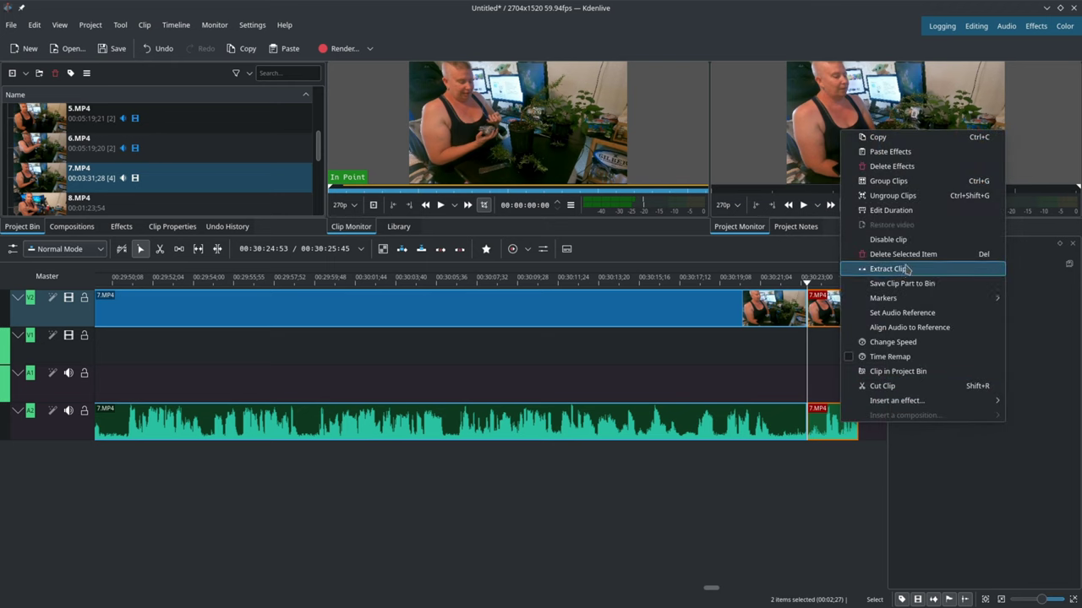
left_click(907, 258)
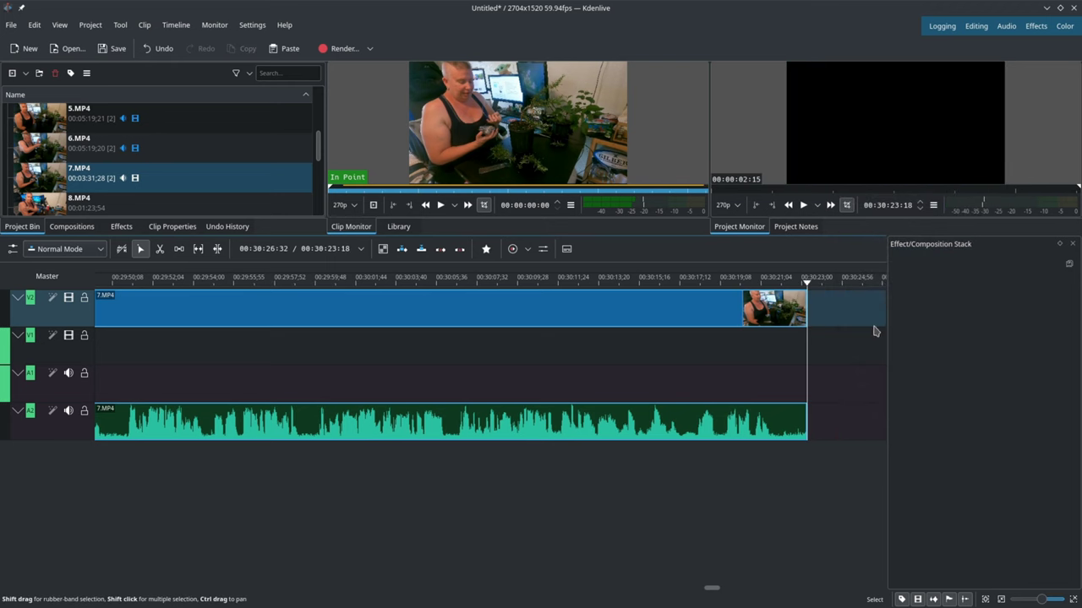
Step: Play back the opening into Bonsai Diaries Intro.mp4, and move the intro to V1 and A1, overlapping the end of the first 1.MP4 clip
left_click_drag(712, 589, 97, 589)
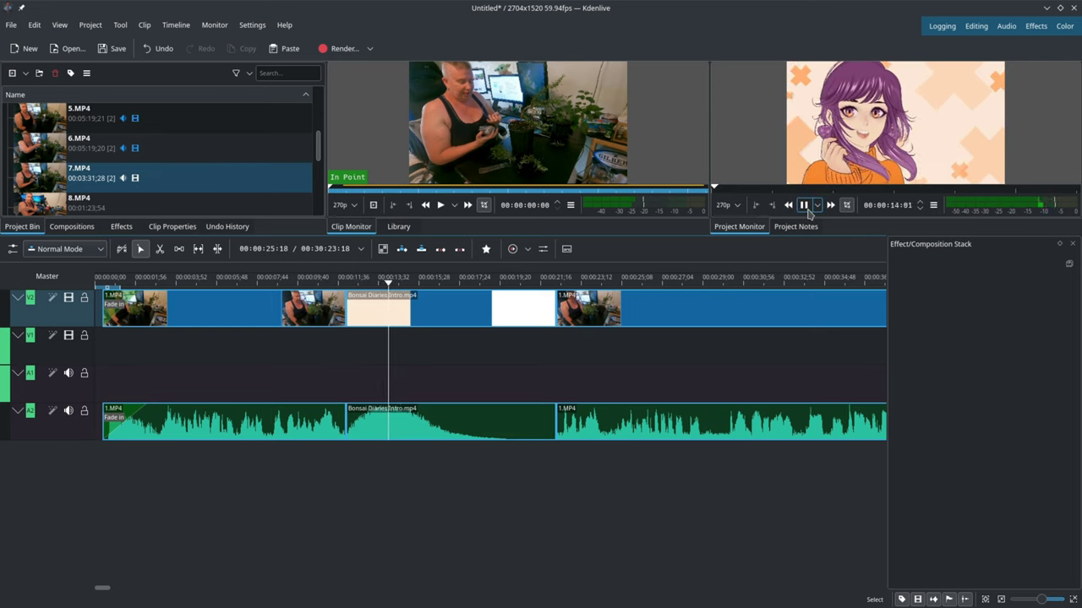
left_click(808, 210)
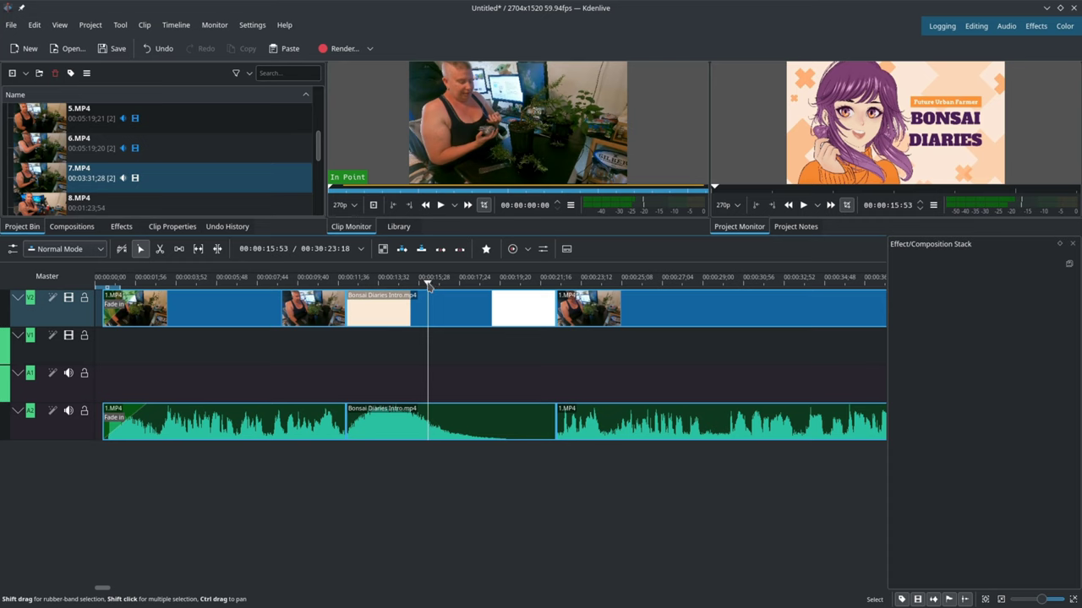
left_click(297, 280)
left_click_drag(424, 305, 410, 336)
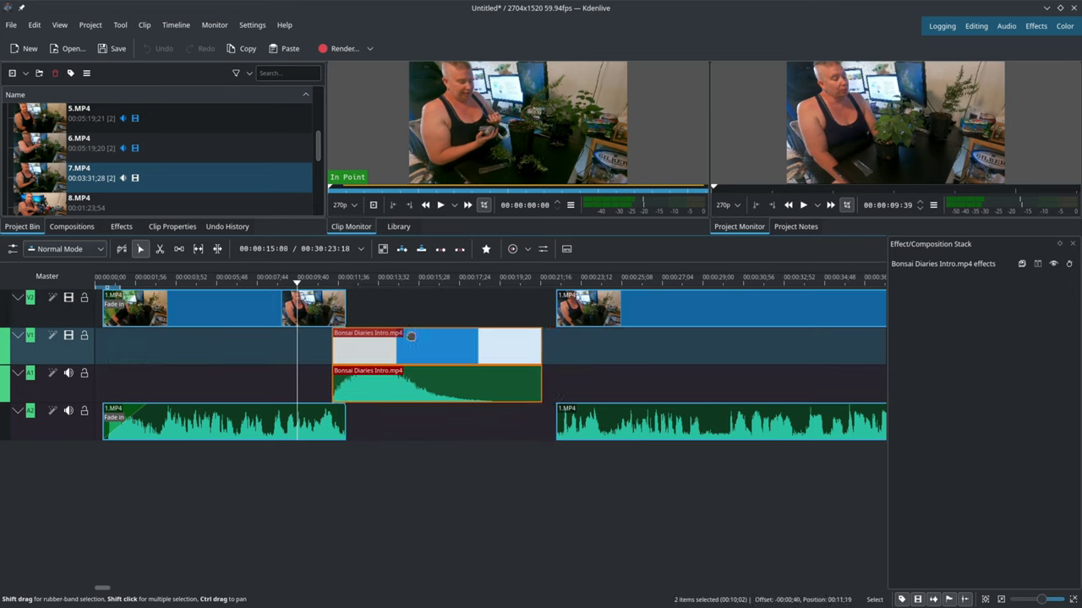
left_click_drag(410, 336, 406, 350)
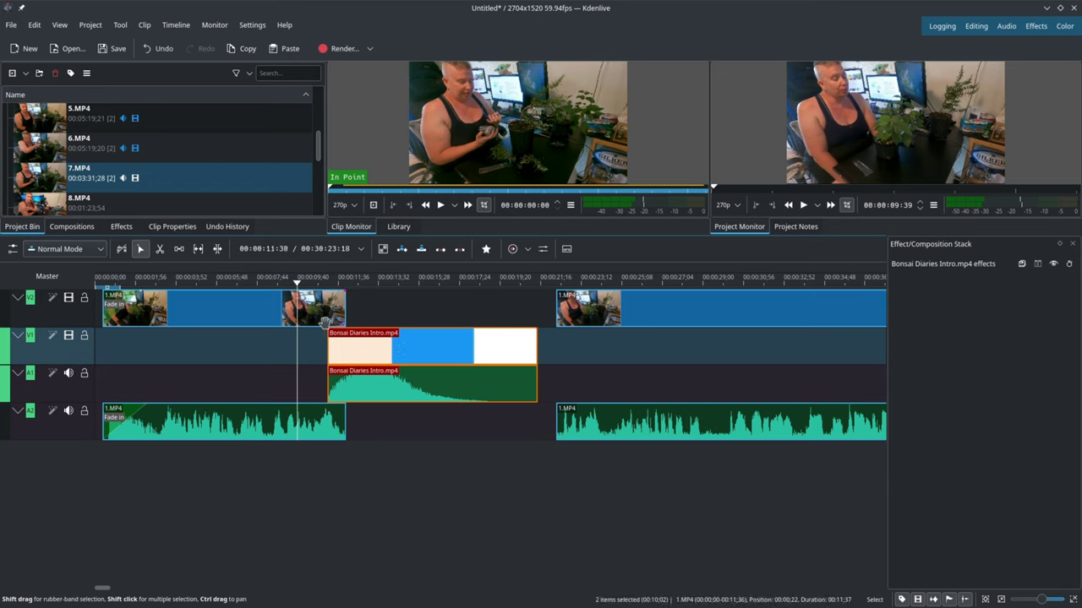
Step: Try a Cloud wipe where the first 1.MP4 clip overlaps the intro, and play back the transition
left_click(343, 328)
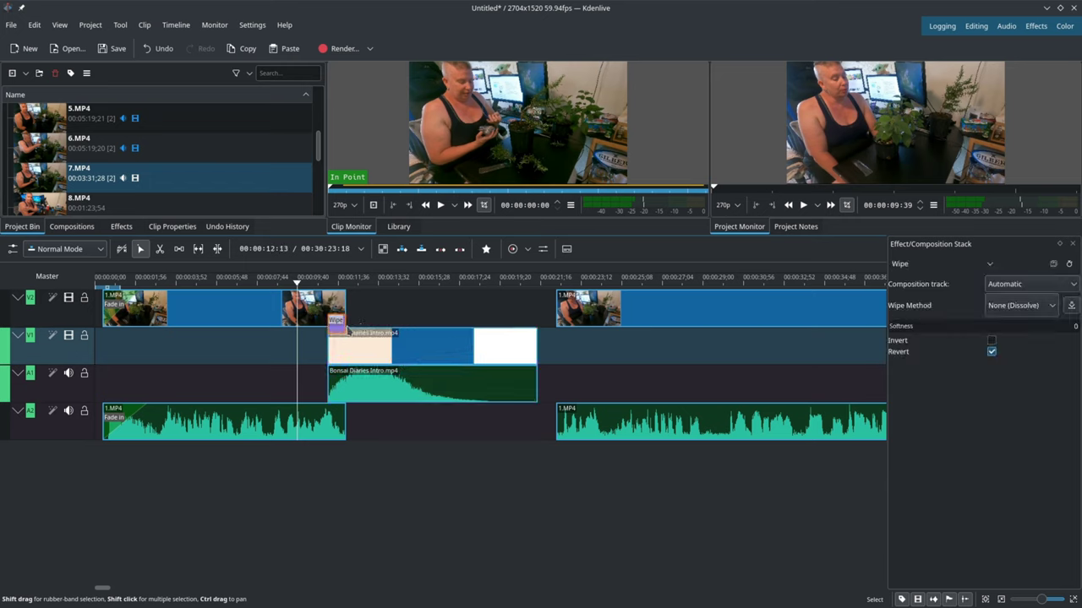
left_click(1039, 307)
scroll(1025, 391, "down", 1)
scroll(1014, 406, "down", 2)
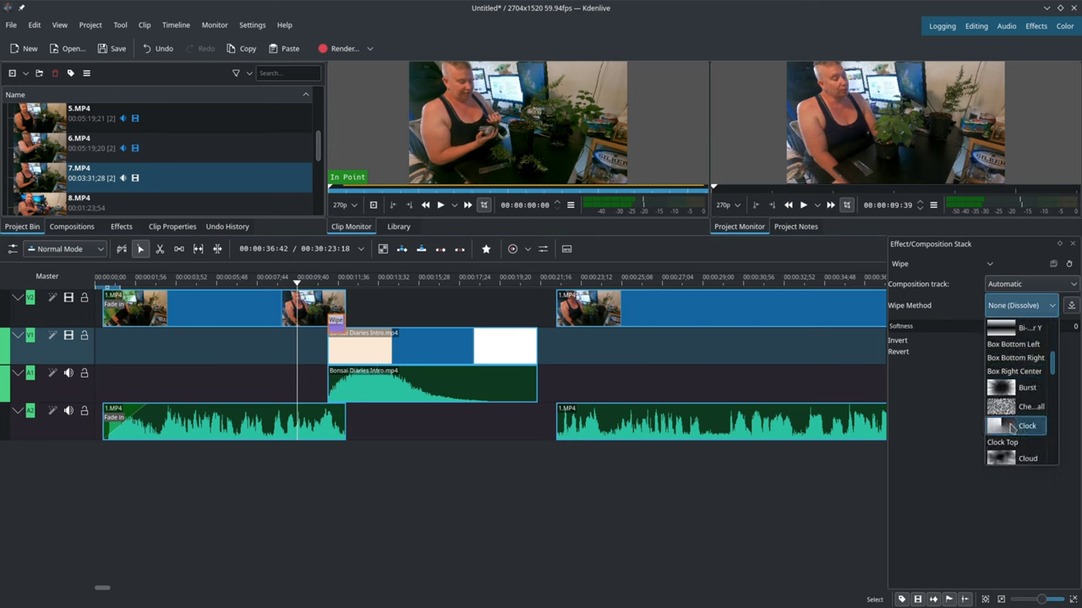
scroll(1004, 448, "down", 1)
left_click(1014, 433)
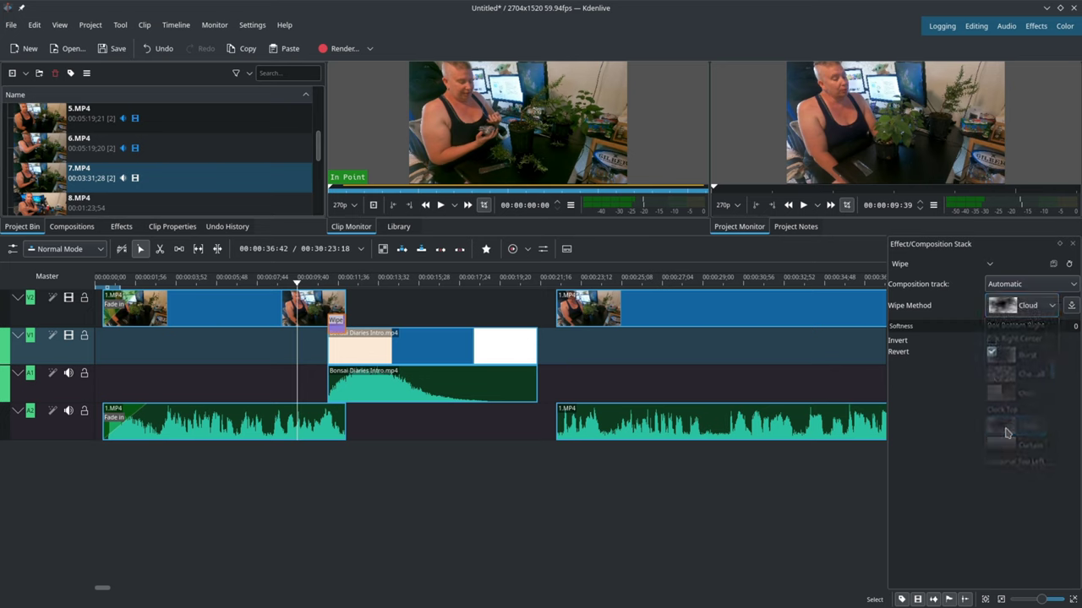
left_click(803, 205)
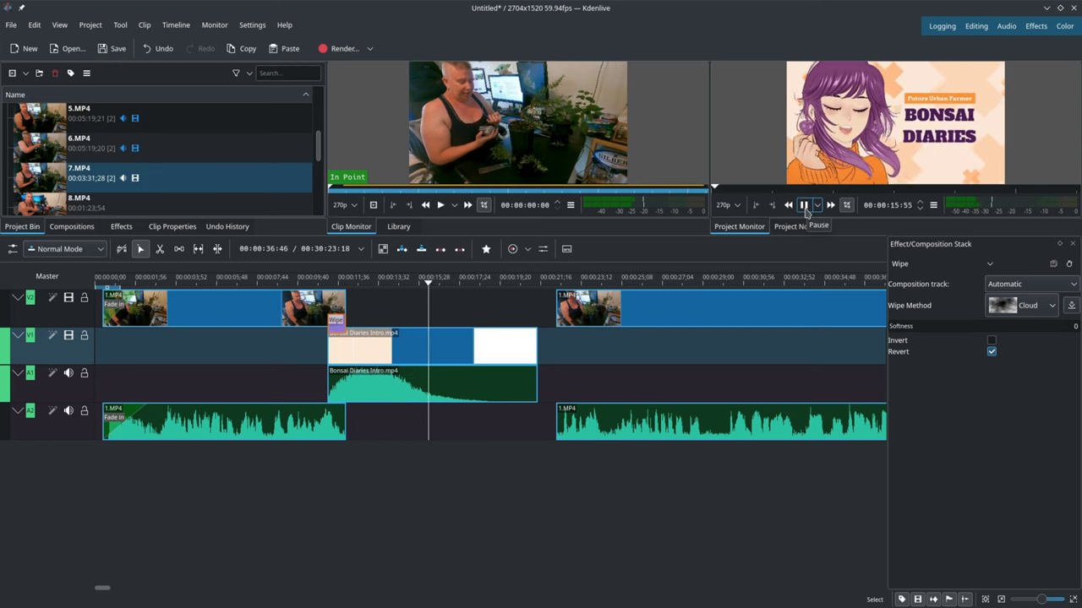
left_click(803, 206)
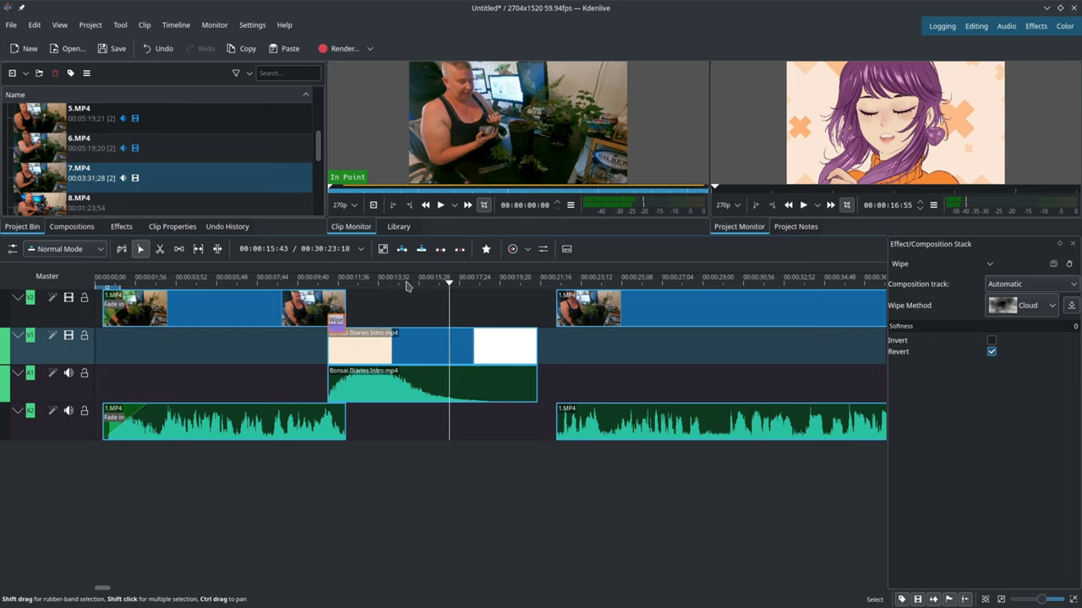
Step: Delete the wipe between 1.MP4 and the intro, and move the intro slightly later to shorten the overlap
left_click(336, 321)
right_click(336, 322)
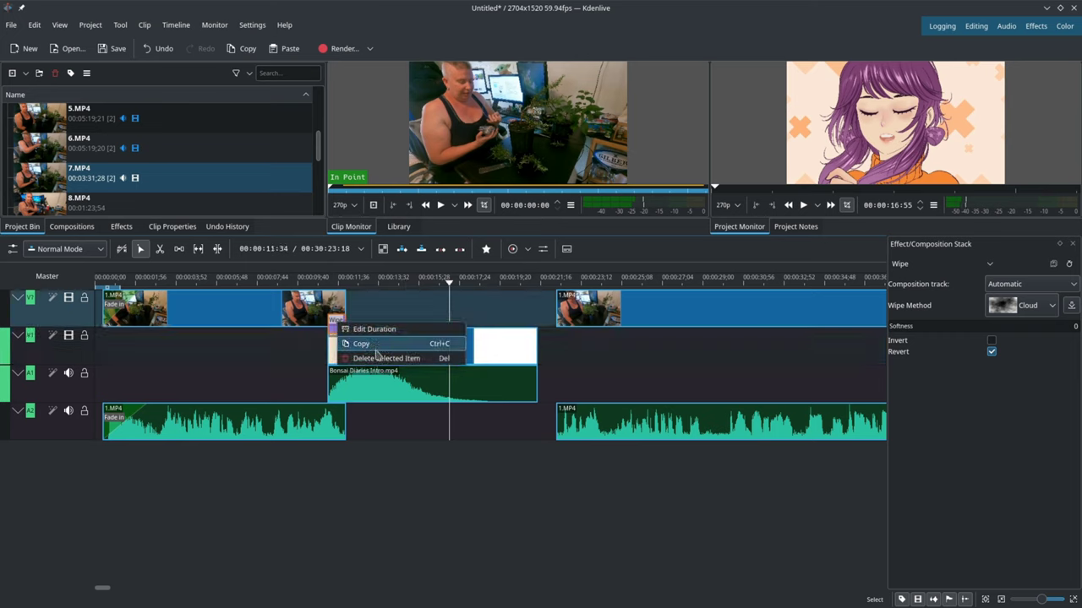
left_click(379, 358)
left_click(388, 349)
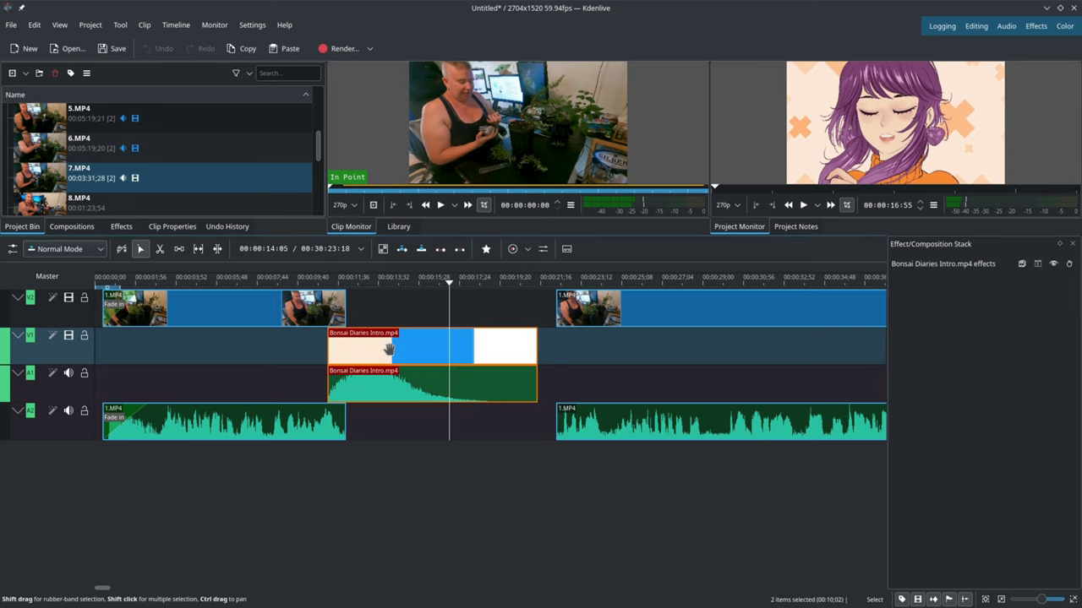
left_click_drag(392, 348, 393, 349)
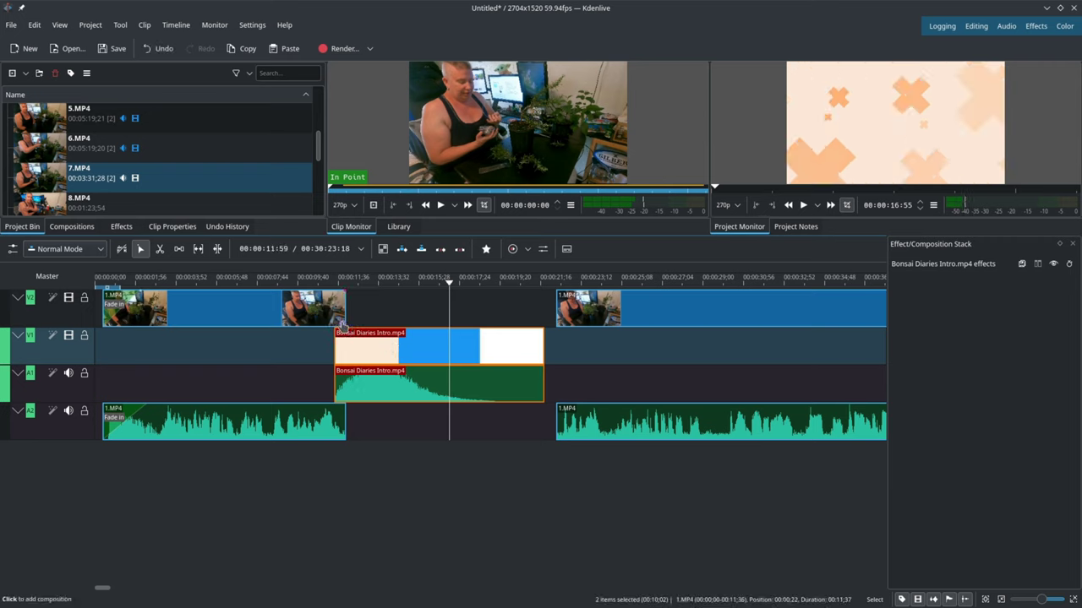
Step: Add a wipe with the Cloud method over the shortened overlap of 1.MP4 and the intro, and play it back from 00:00:10:08
left_click(342, 324)
left_click(1038, 314)
scroll(1004, 414, "down", 5)
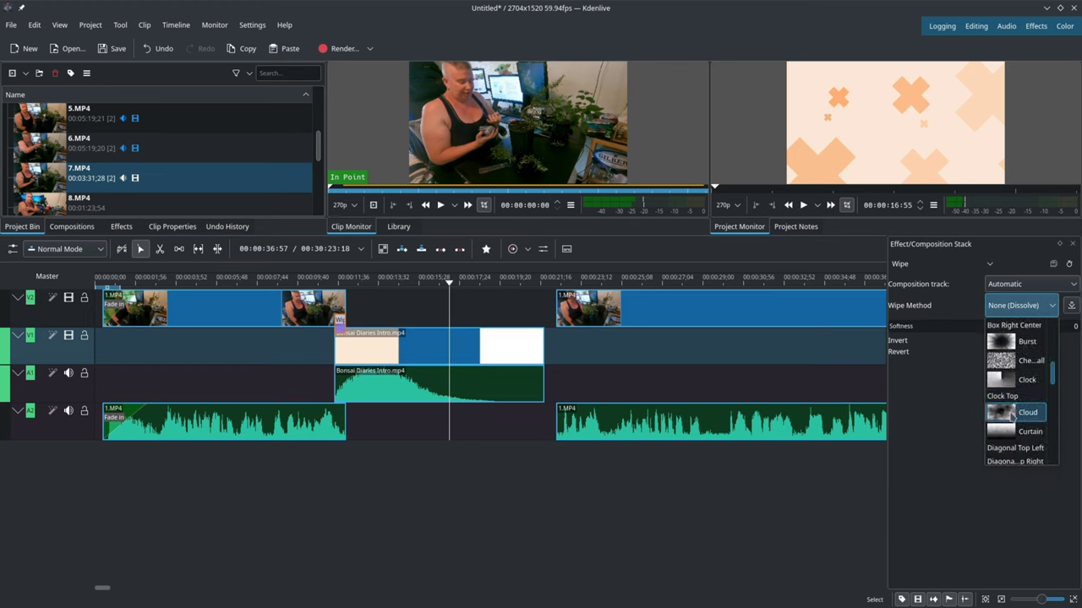
left_click(1012, 414)
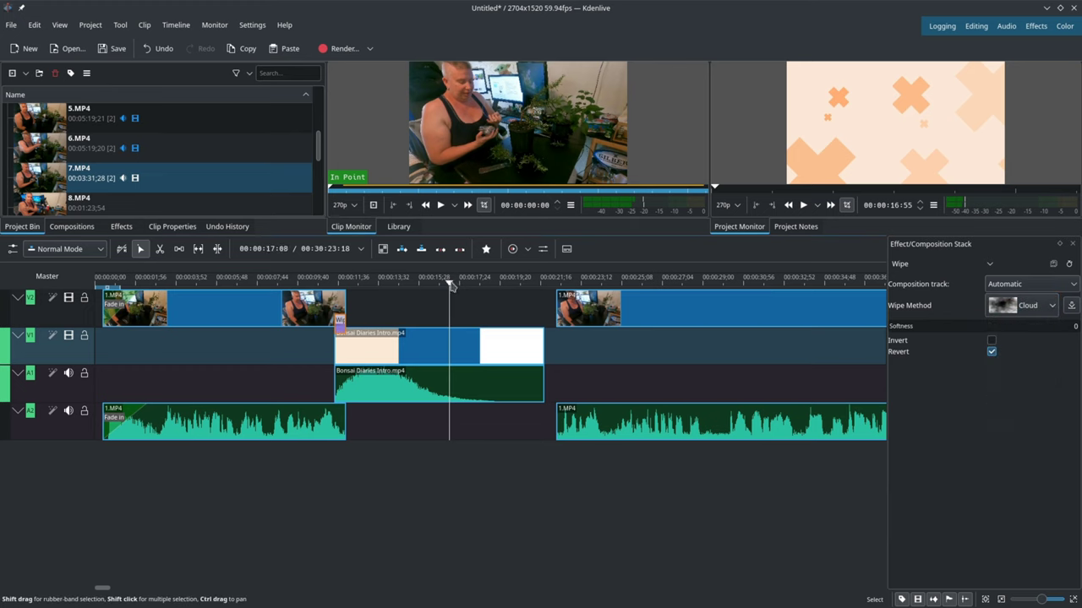
left_click(307, 279)
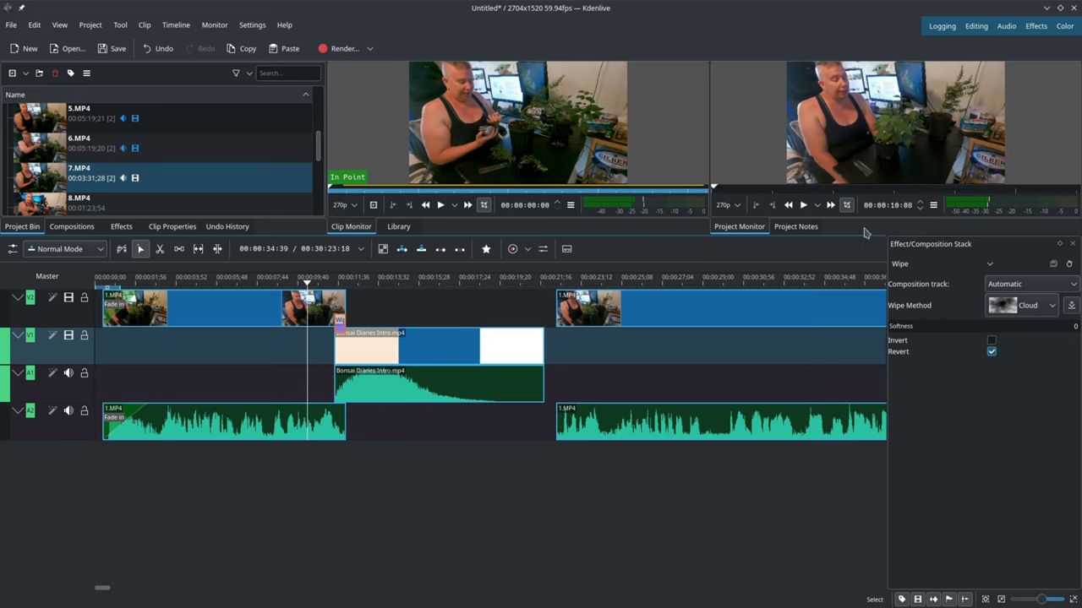
left_click(803, 208)
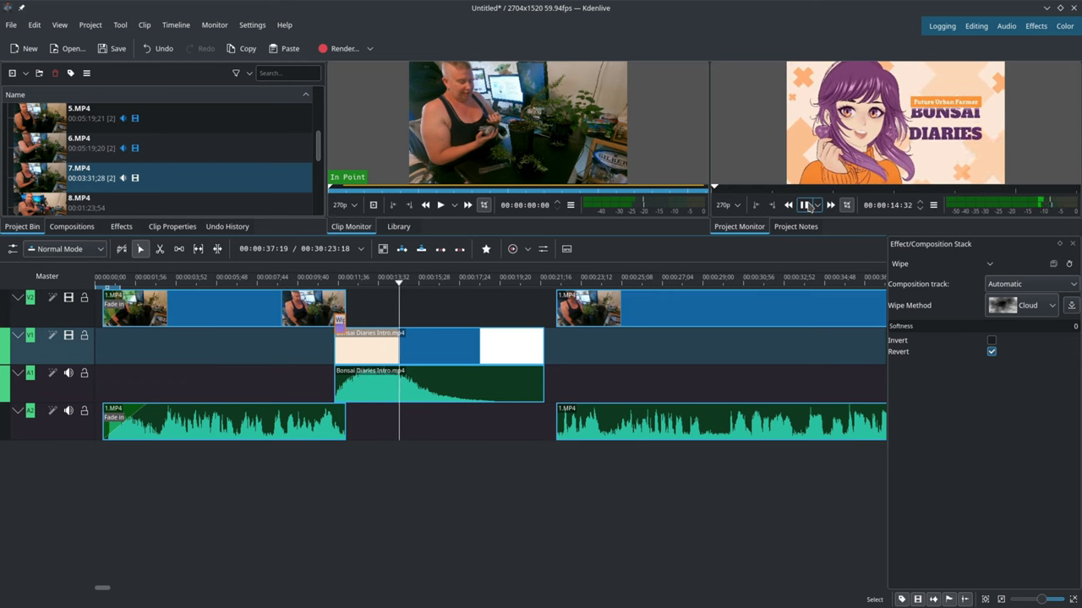
left_click(806, 205)
Step: Move the second 1.MP4 clip earlier to overlap the intro's end, and add a wipe with the Cloud method over the overlap
left_click_drag(621, 316, 597, 314)
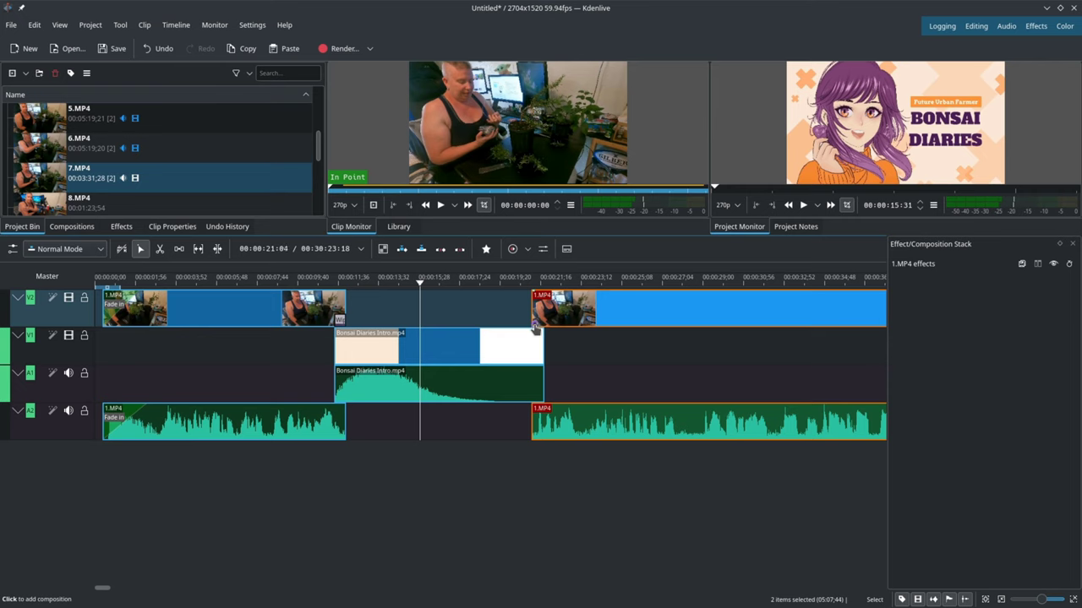
left_click(534, 328)
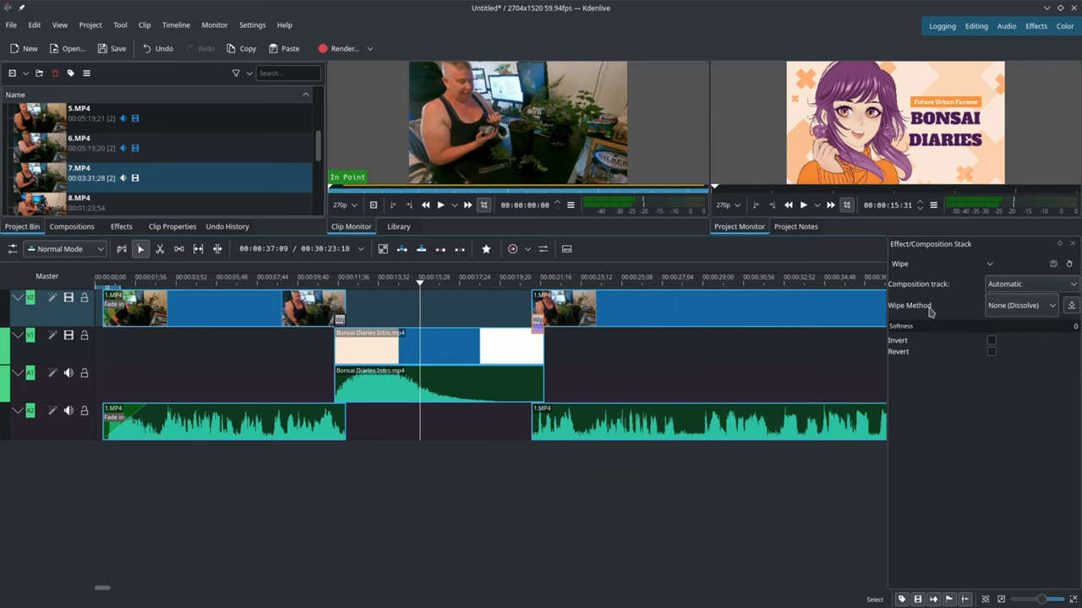
left_click(1030, 309)
scroll(1025, 388, "down", 5)
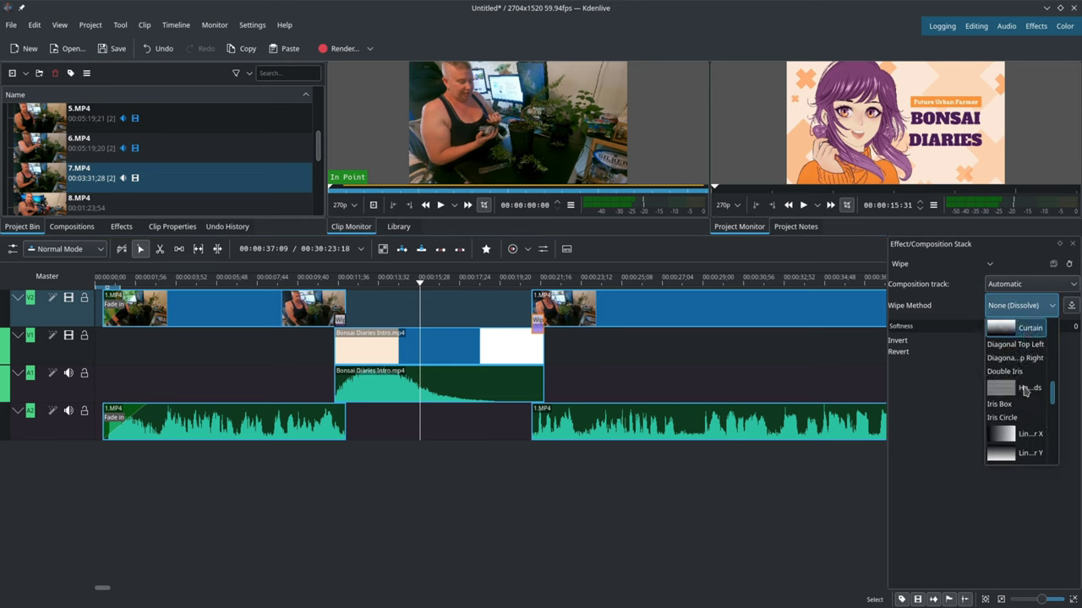
scroll(1013, 355, "up", 3)
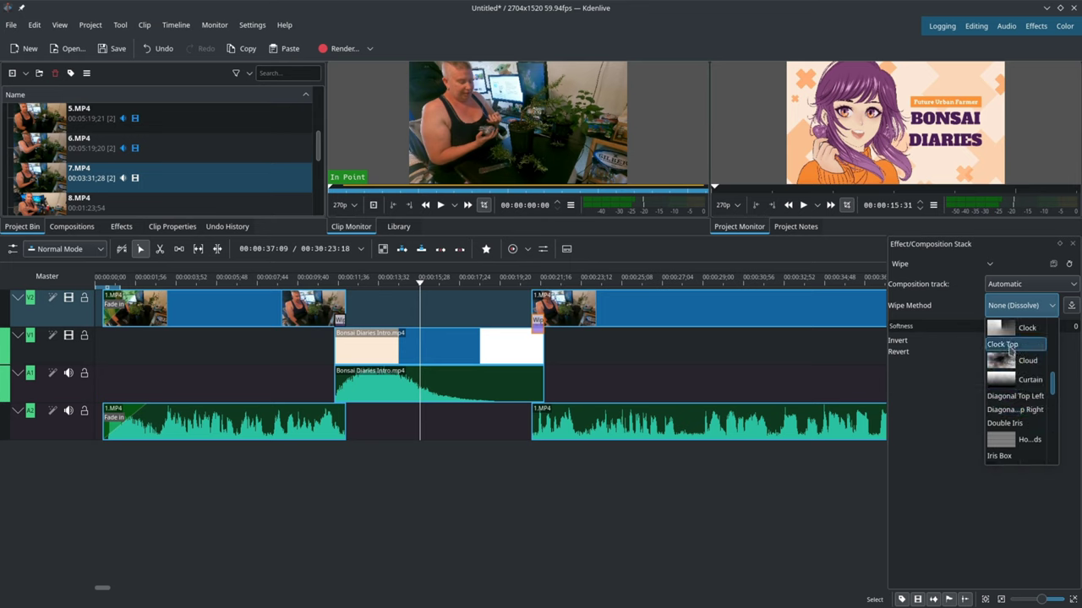
left_click(1013, 361)
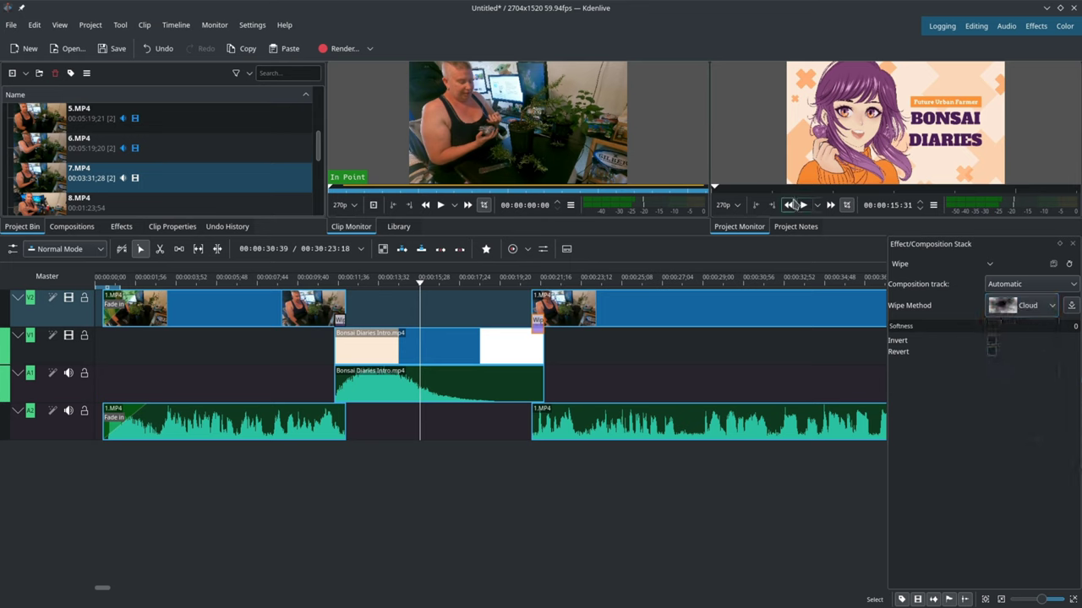
left_click(806, 205)
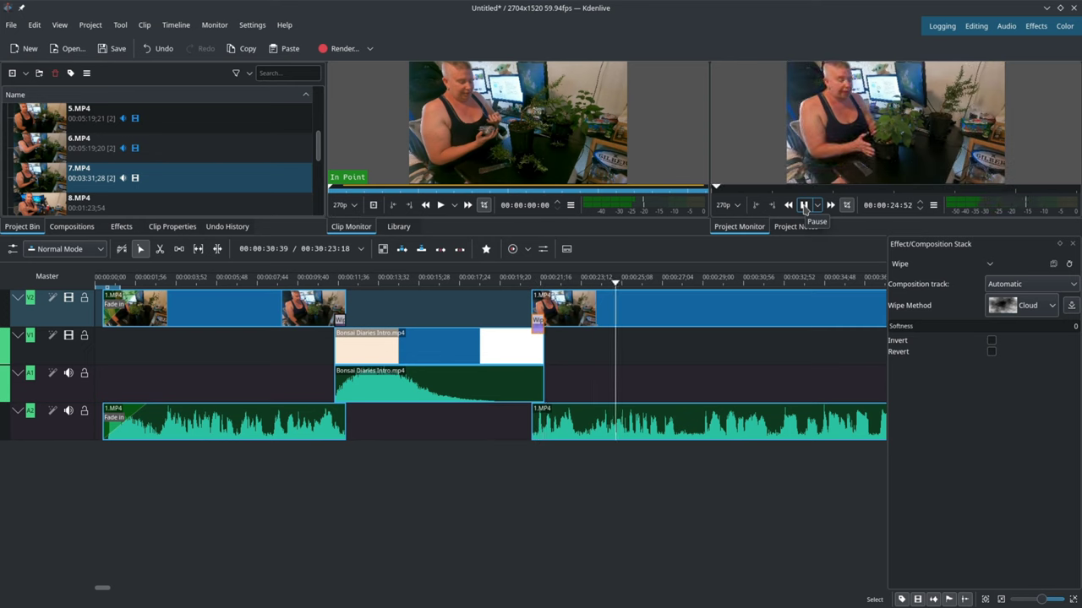
left_click(805, 206)
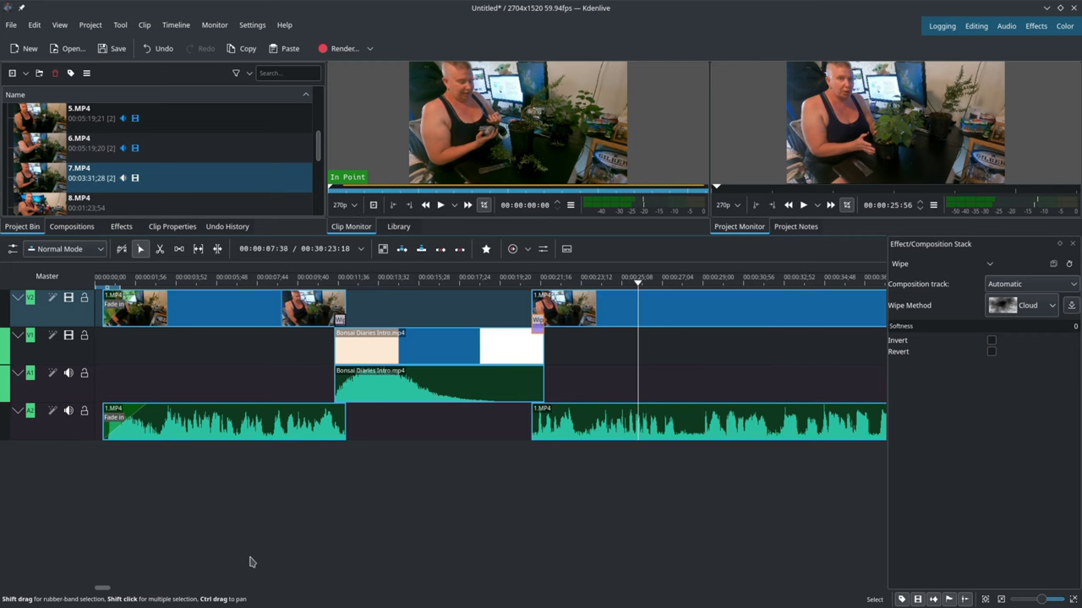
Step: Close the gaps before 2.MP4, 3.MP4 and 4.MP4 by moving each clip against the end of the preceding one
left_click_drag(103, 589, 150, 589)
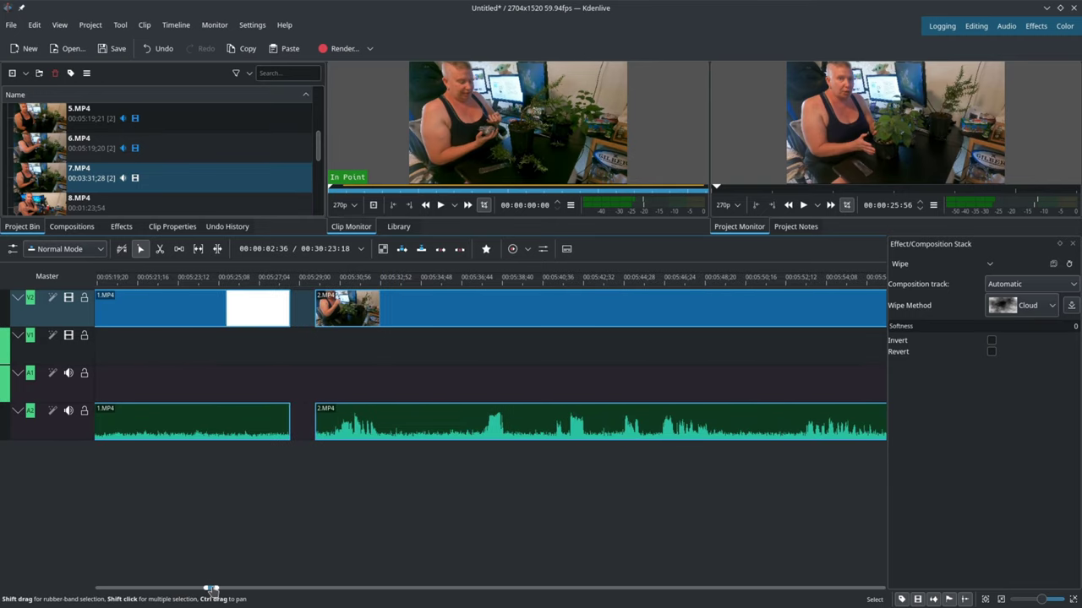
left_click_drag(488, 307, 447, 304)
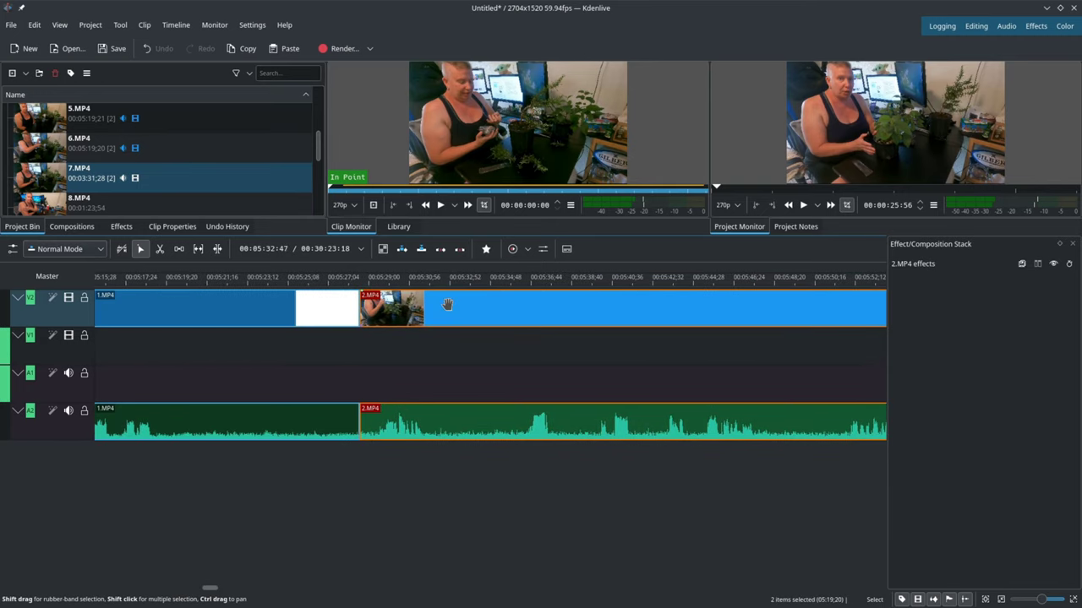
mouse_move(210, 589)
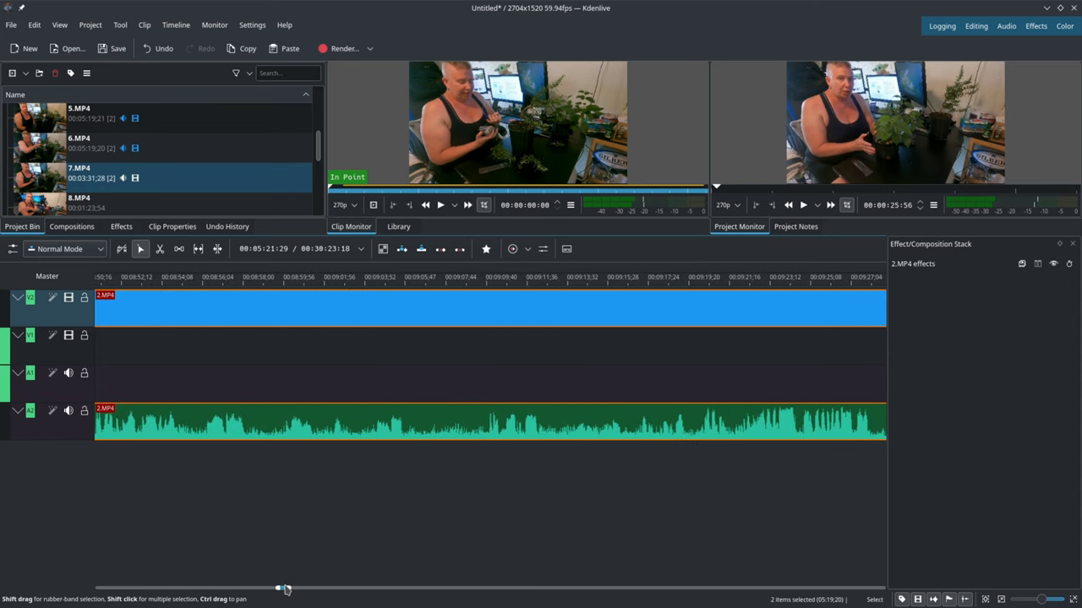
left_click_drag(294, 589, 317, 589)
left_click_drag(611, 304, 559, 304)
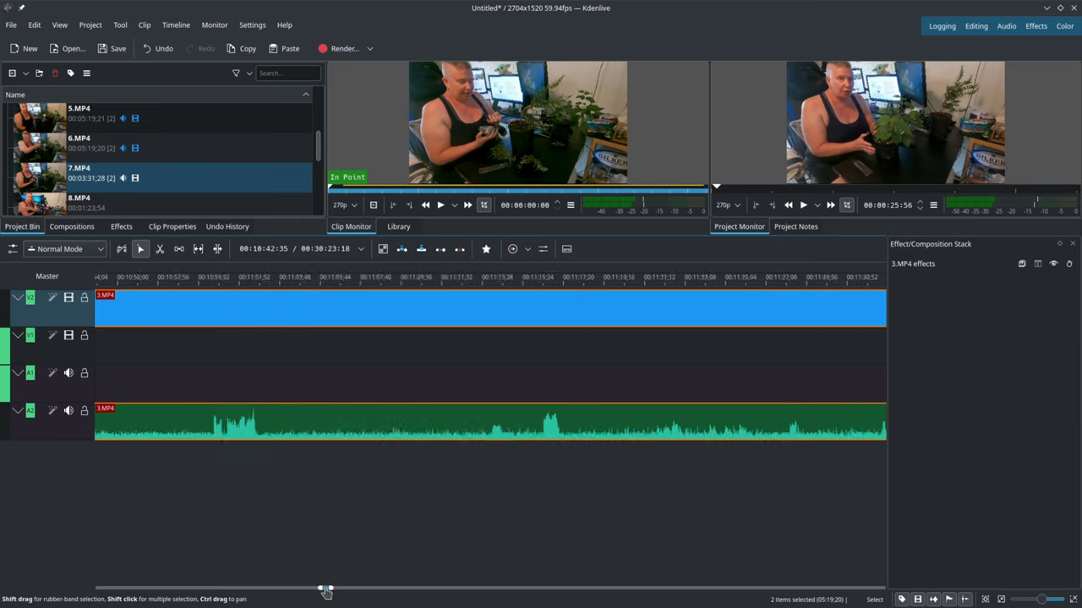
left_click_drag(324, 591, 322, 589)
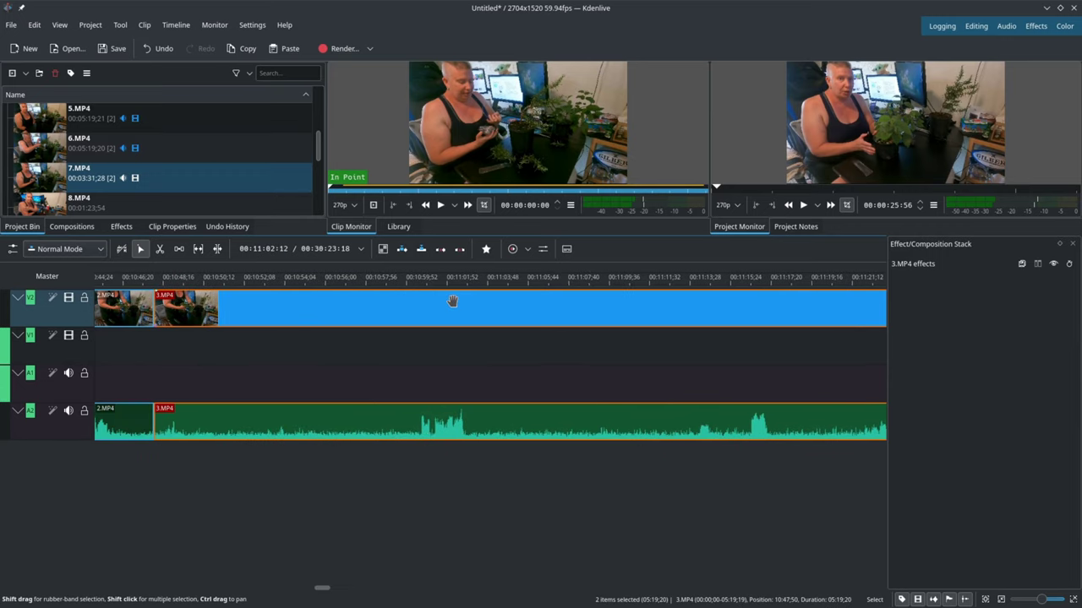
left_click_drag(450, 302, 398, 307)
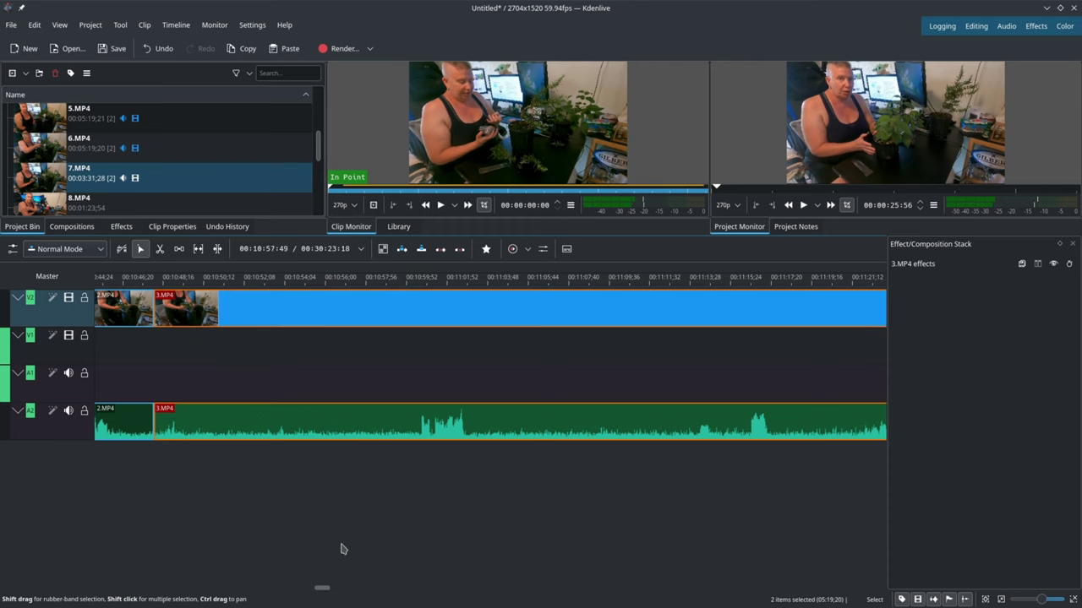
mouse_move(322, 589)
left_click_drag(322, 589, 420, 589)
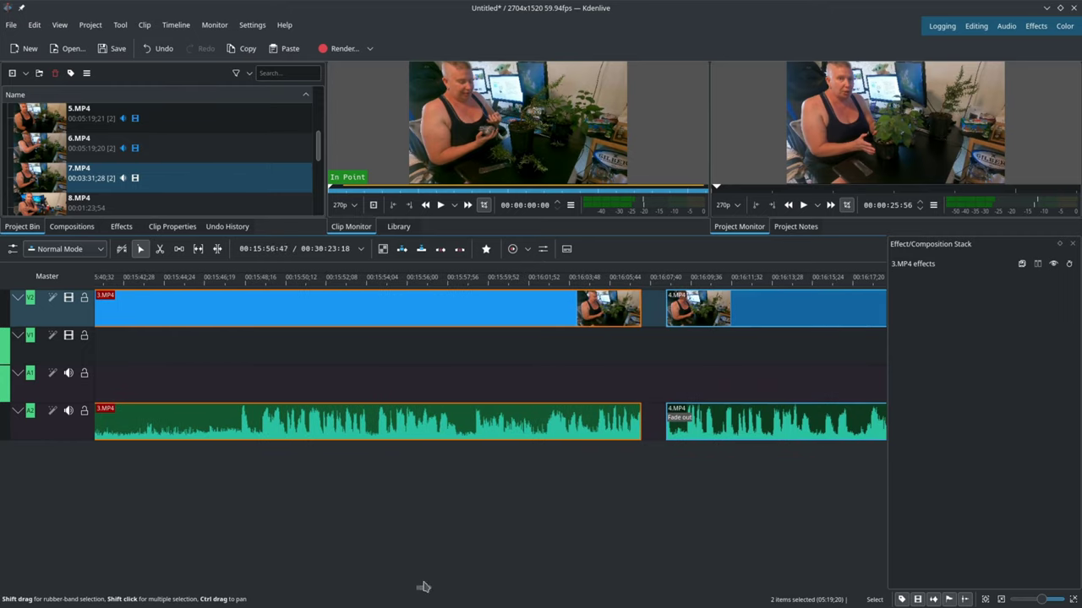
left_click_drag(776, 301, 732, 306)
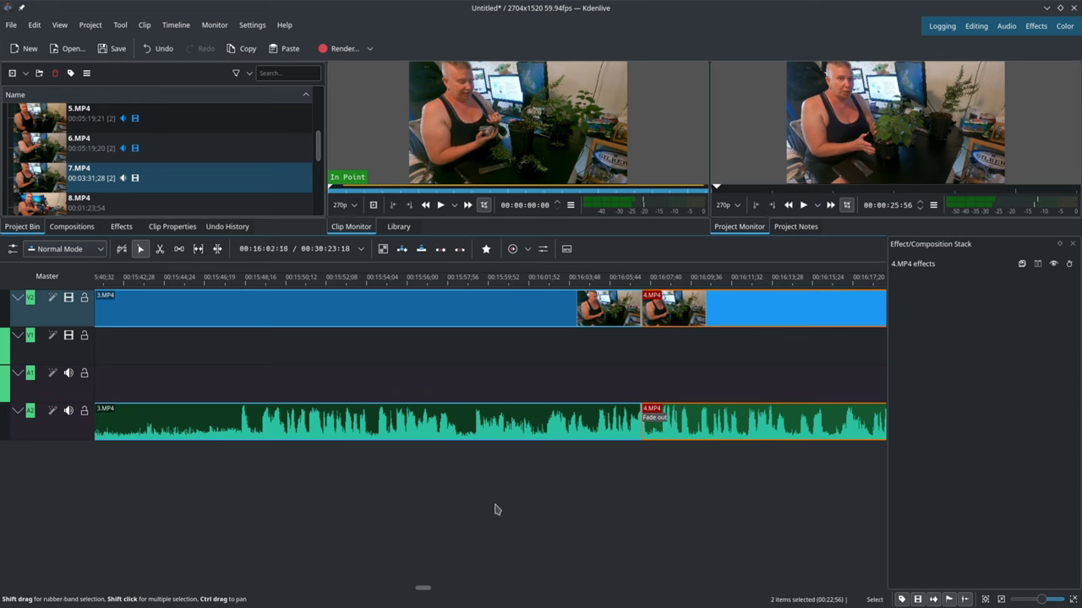
Step: Shift both wipes, Bonsai Diaries Transition.png, Japan Sunrise Fx.wav and 5.MP4 earlier so the transition starts over the end of 4.MP4
left_click_drag(422, 589, 437, 589)
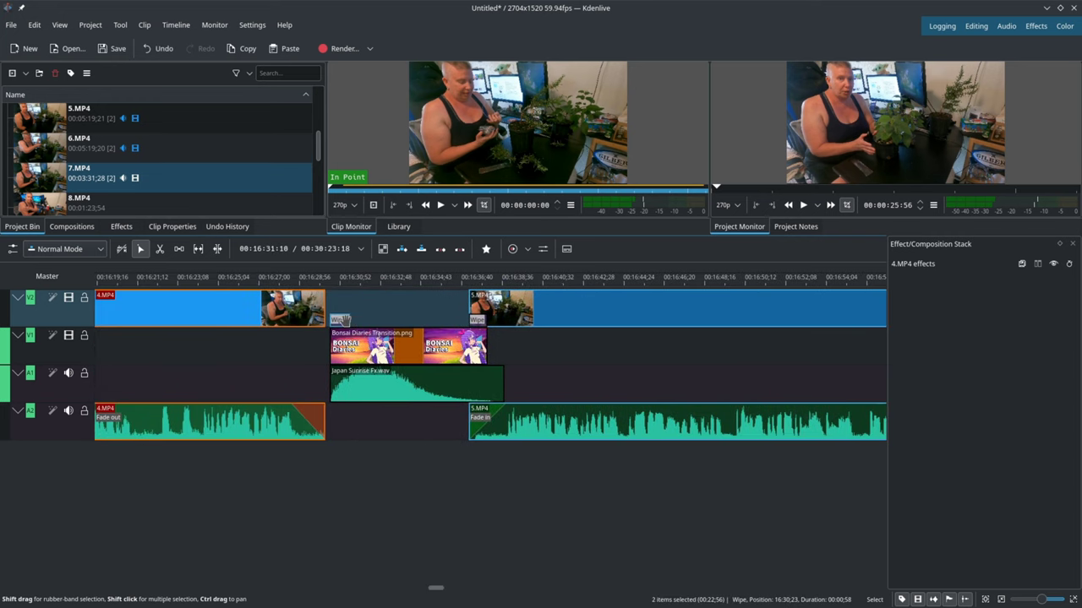
left_click_drag(339, 320, 322, 326)
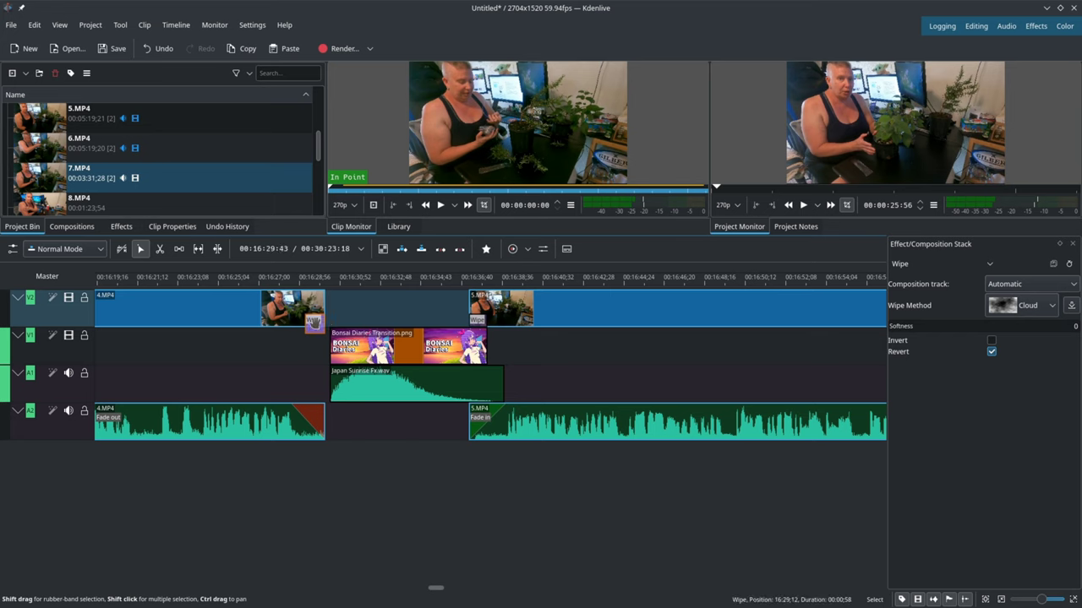
left_click_drag(372, 342, 348, 342)
left_click_drag(385, 391, 360, 391)
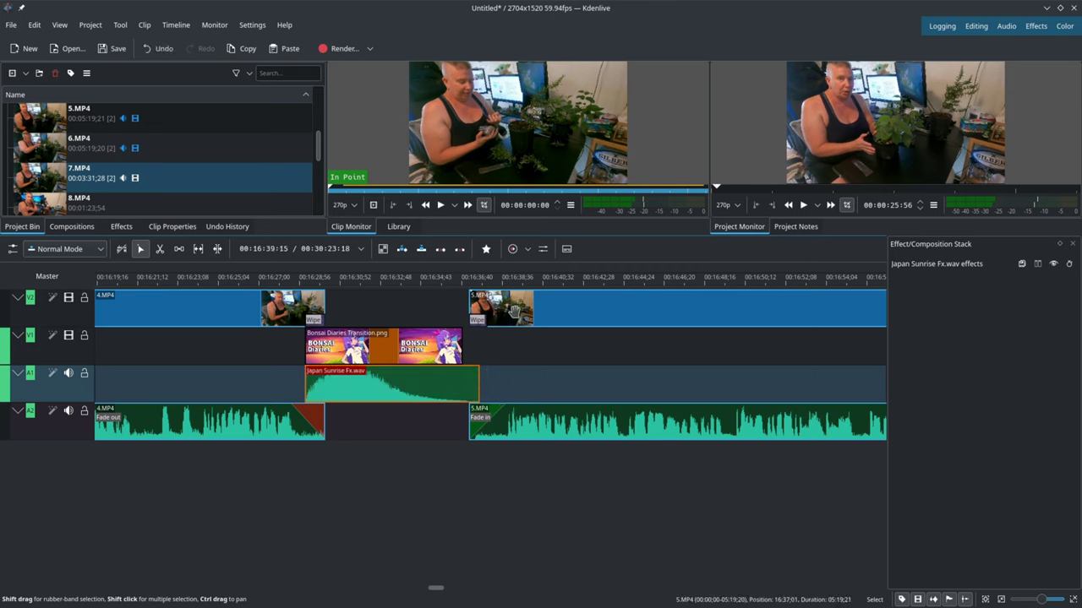
left_click_drag(478, 320, 454, 324)
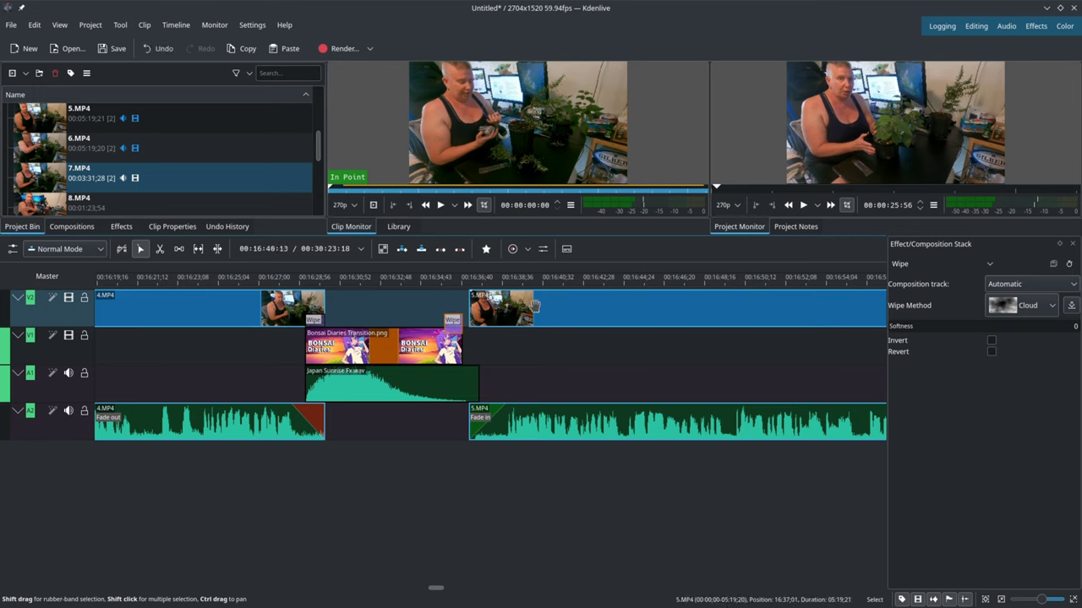
left_click_drag(534, 306, 510, 309)
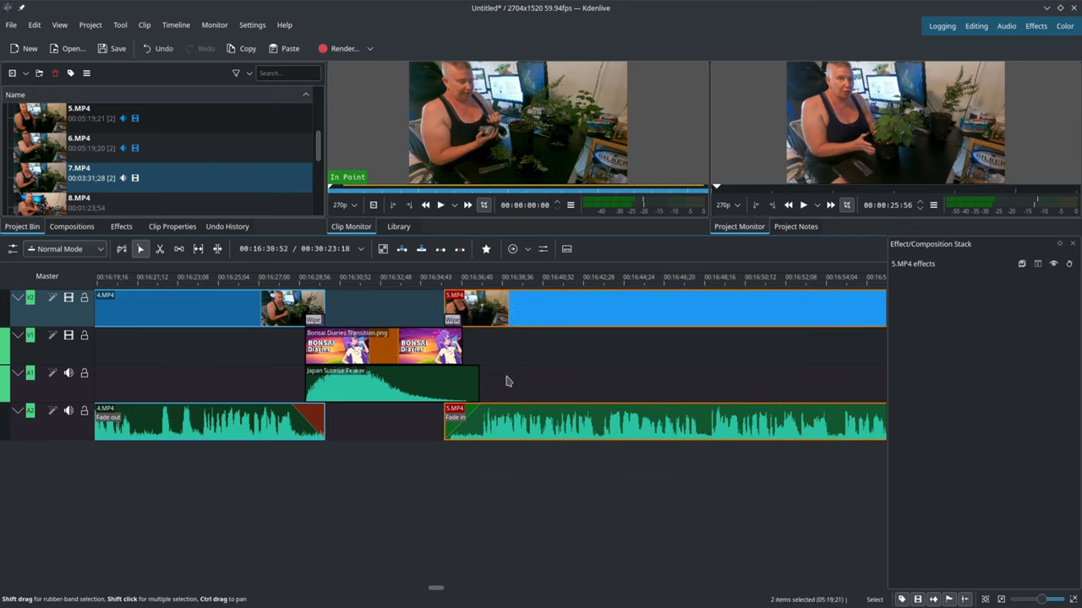
Step: Play back the transition between 4.MP4 and 5.MP4, starting from 00:16:27:45
left_click(275, 369)
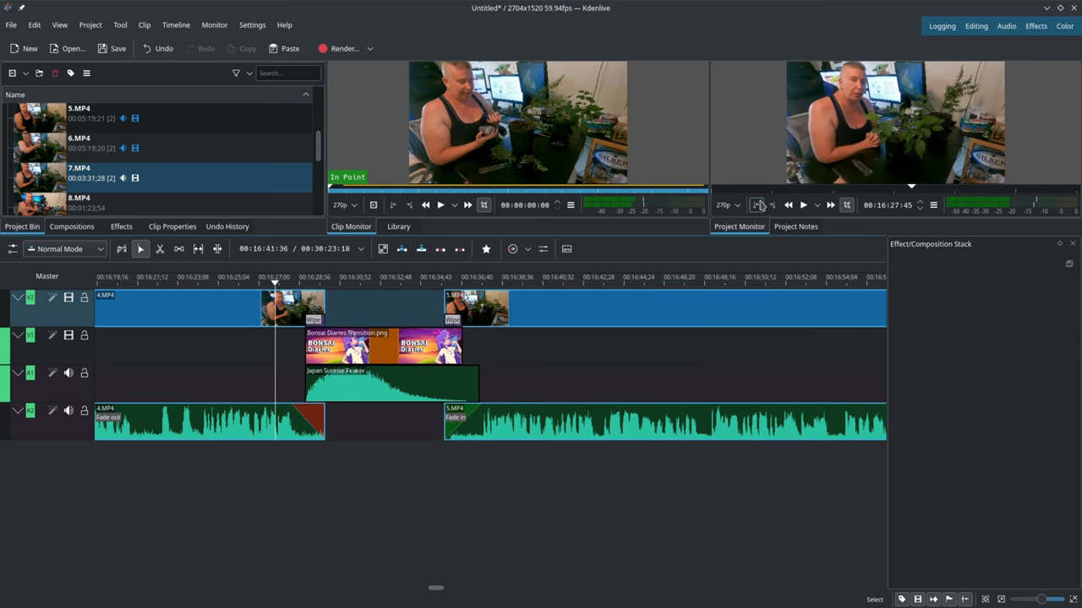
left_click(804, 207)
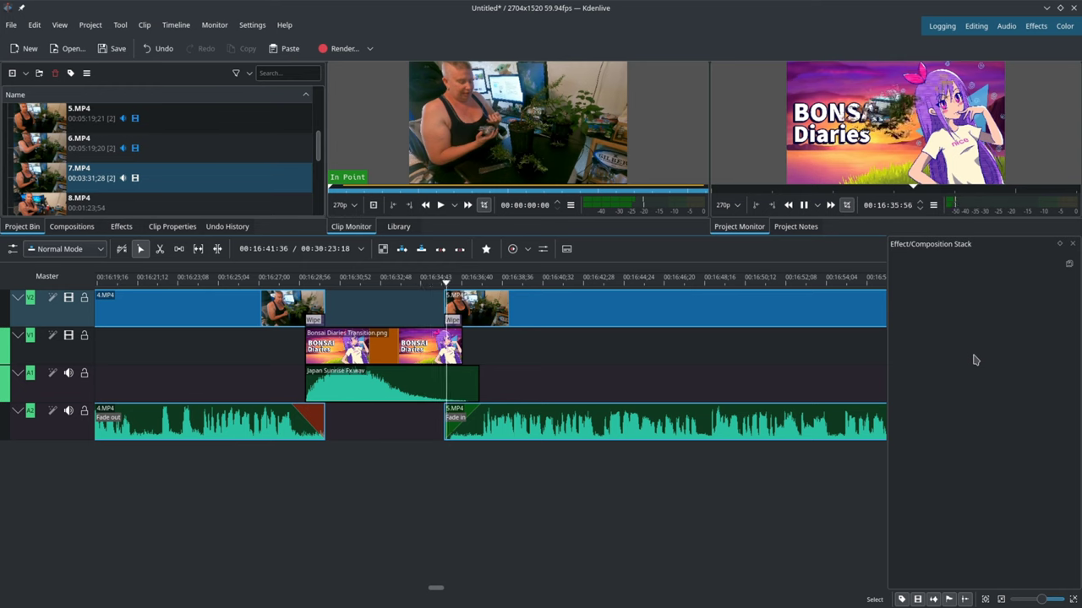
left_click(803, 206)
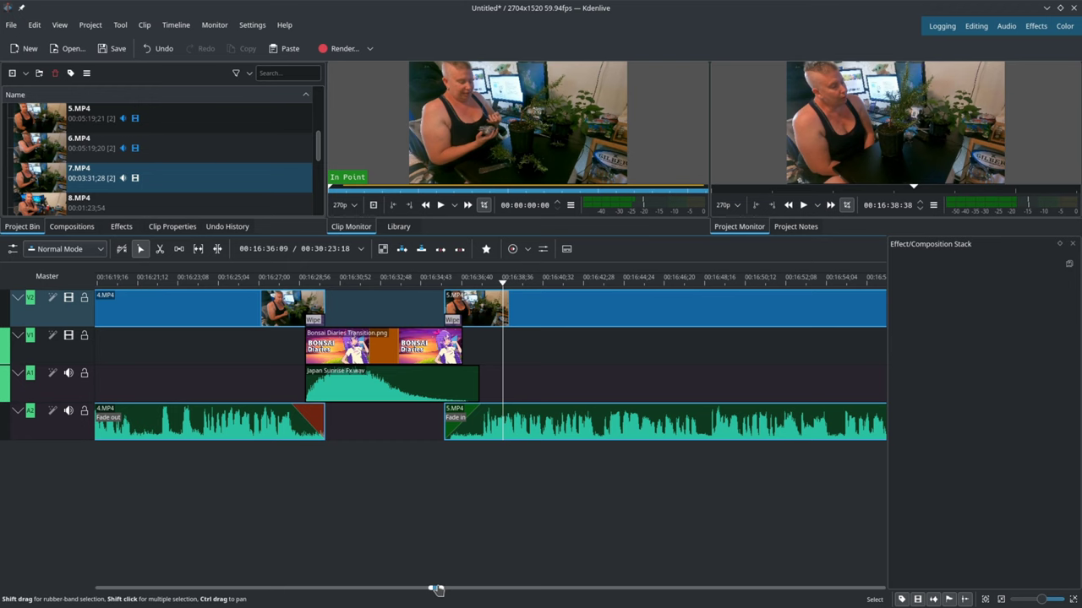
Step: Close the gaps before 6.MP4 and 7.MP4 by moving each clip against the preceding one
left_click_drag(439, 586, 567, 582)
left_click_drag(722, 306, 651, 318)
left_click_drag(541, 589, 585, 590)
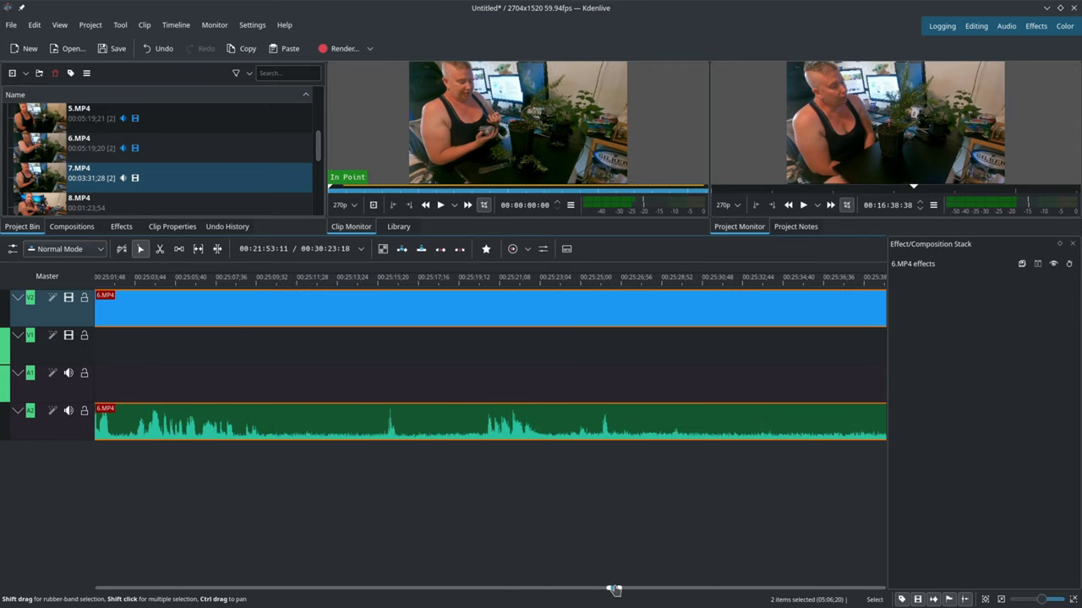
left_click_drag(638, 590, 650, 588)
left_click_drag(628, 296, 559, 300)
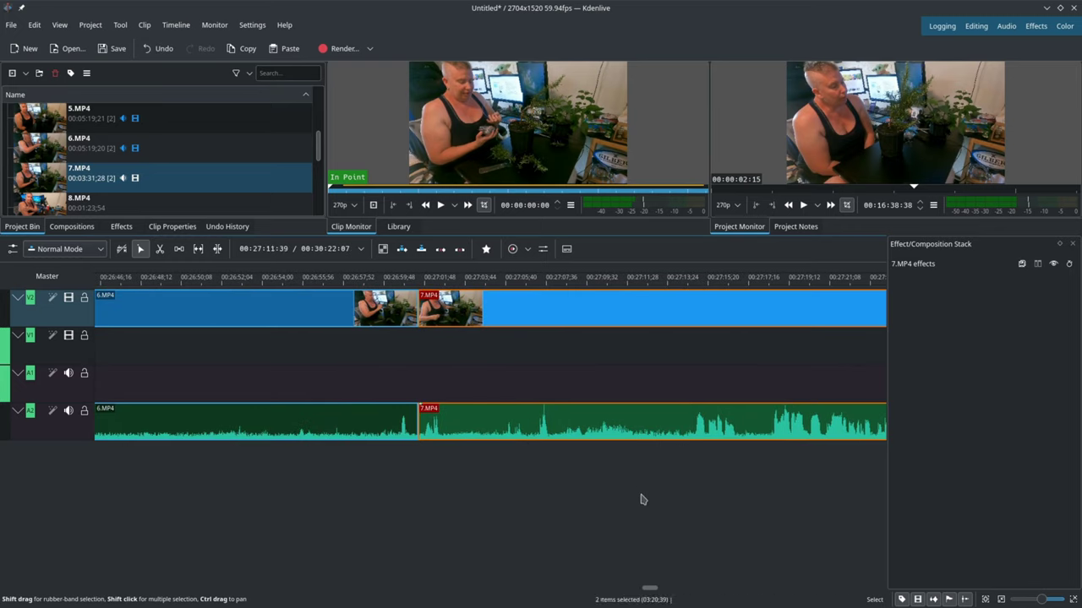
Step: Add 8.MP4 from the project bin to V2 and A2 after 7.MP4, starting at about 00:30:32:41 to leave a gap
mouse_move(649, 589)
left_click_drag(651, 587, 713, 586)
left_click(711, 581)
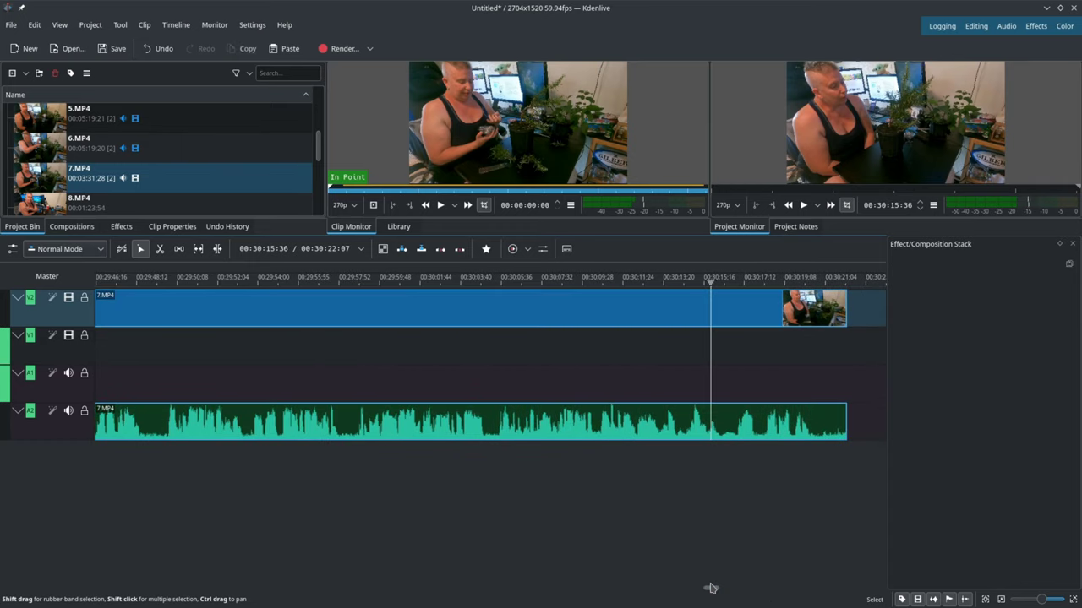
left_click(777, 382)
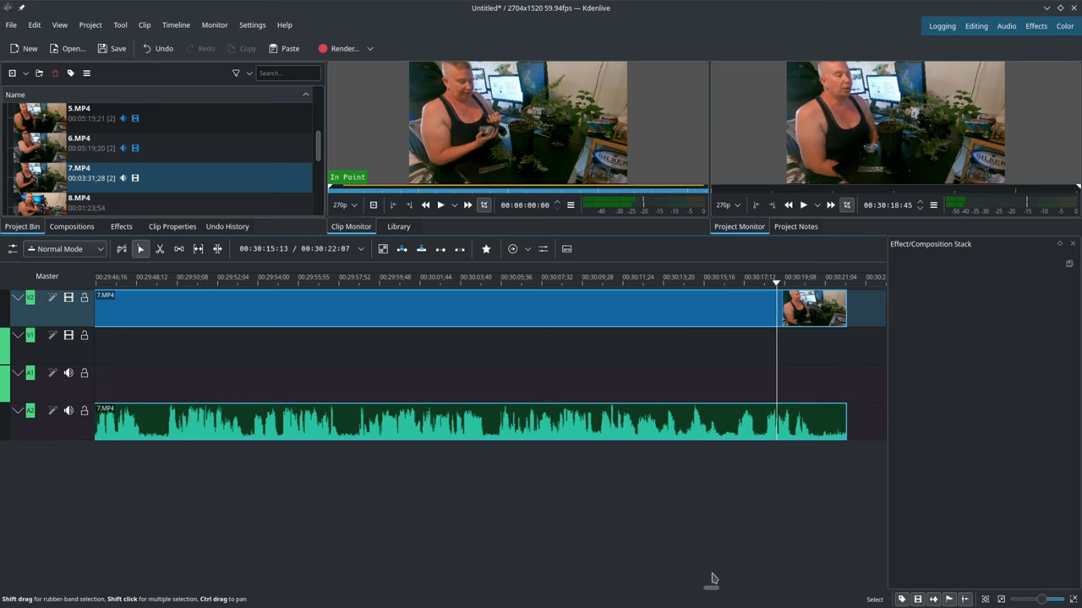
left_click_drag(713, 589, 715, 592)
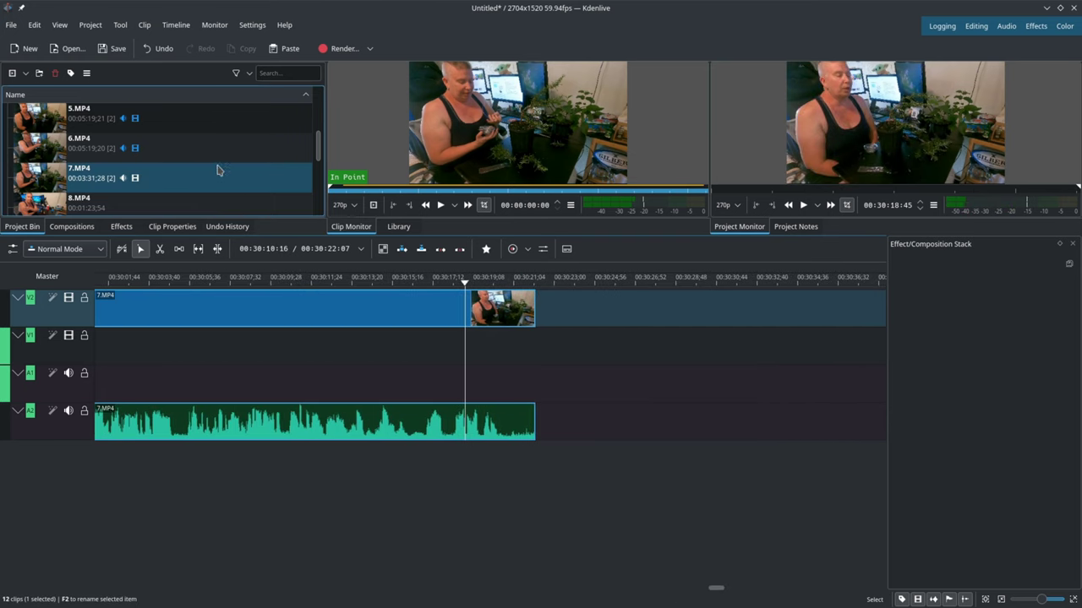
left_click_drag(319, 153, 320, 162)
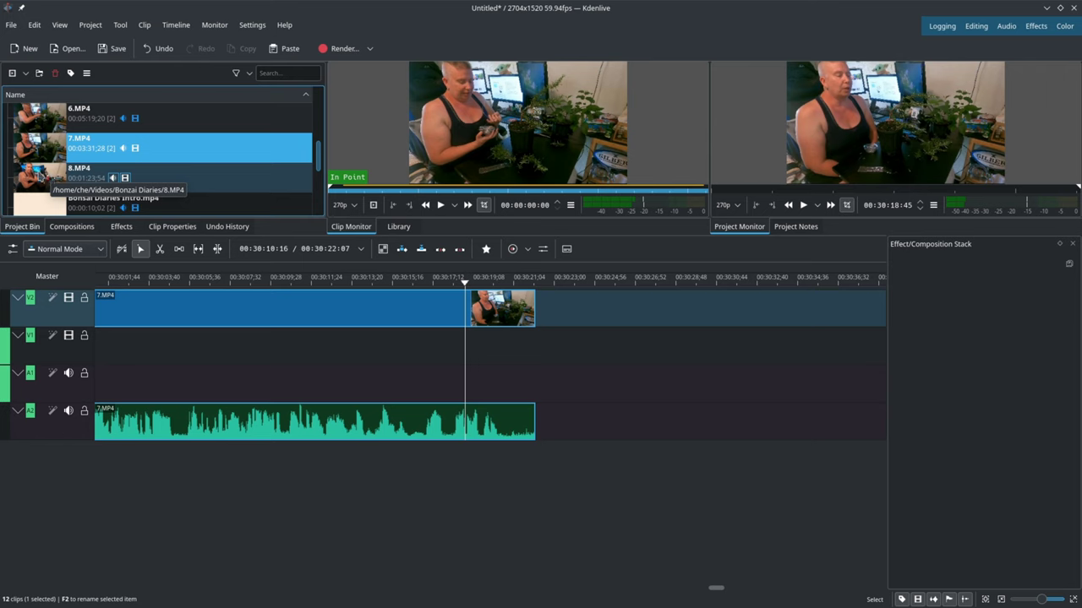
left_click_drag(46, 177, 757, 309)
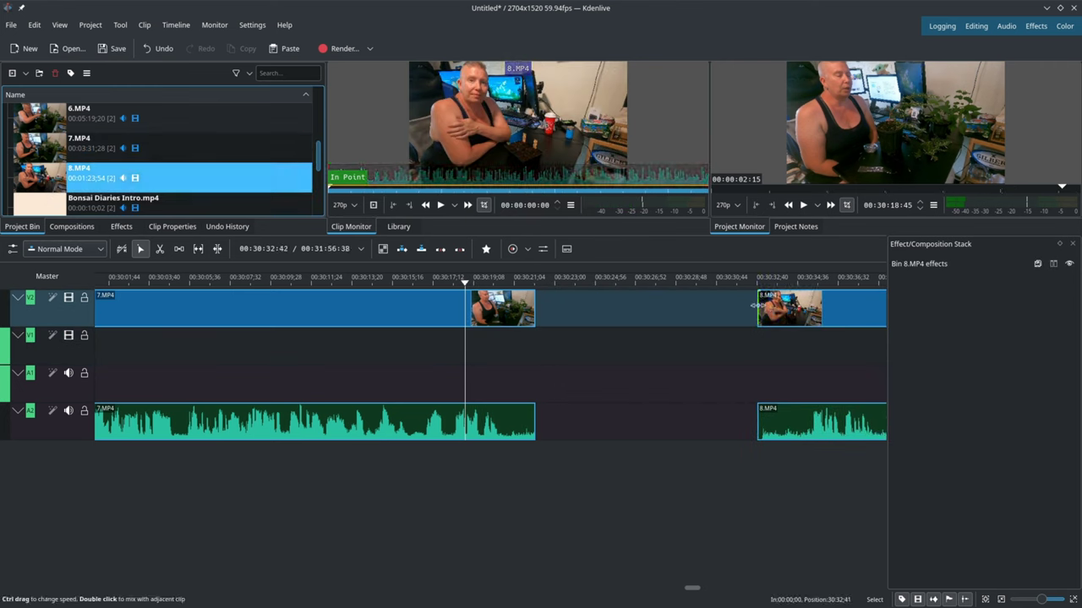
Step: Place Bonsai Diaries Transition.png on V1 and Japan Sunrise Fx.wav on A1, both starting just before the end of 7.MP4
scroll(174, 118, "down", 1)
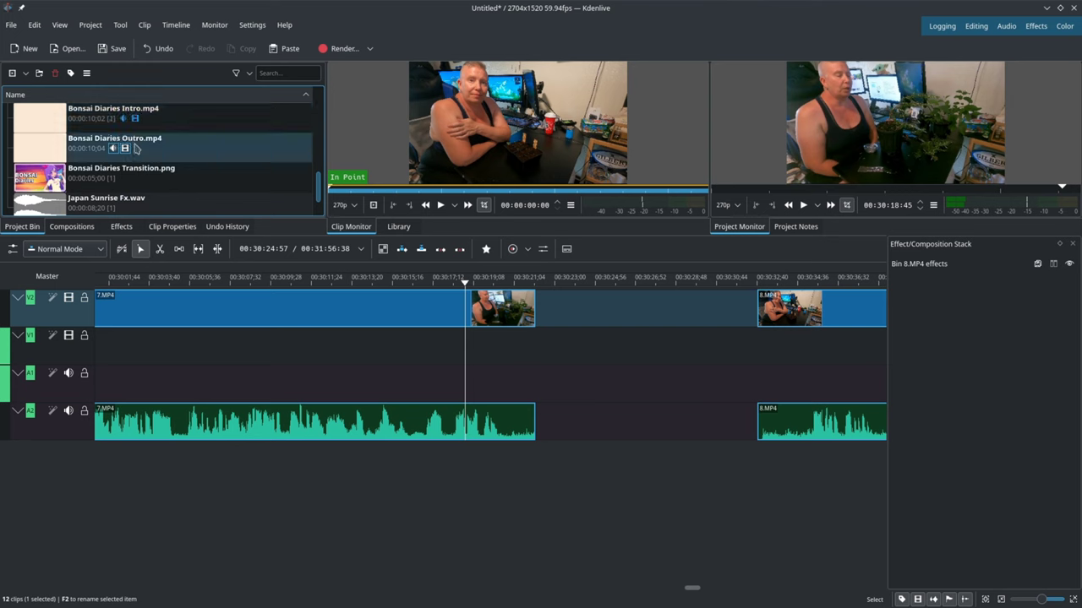
left_click_drag(85, 173, 518, 359)
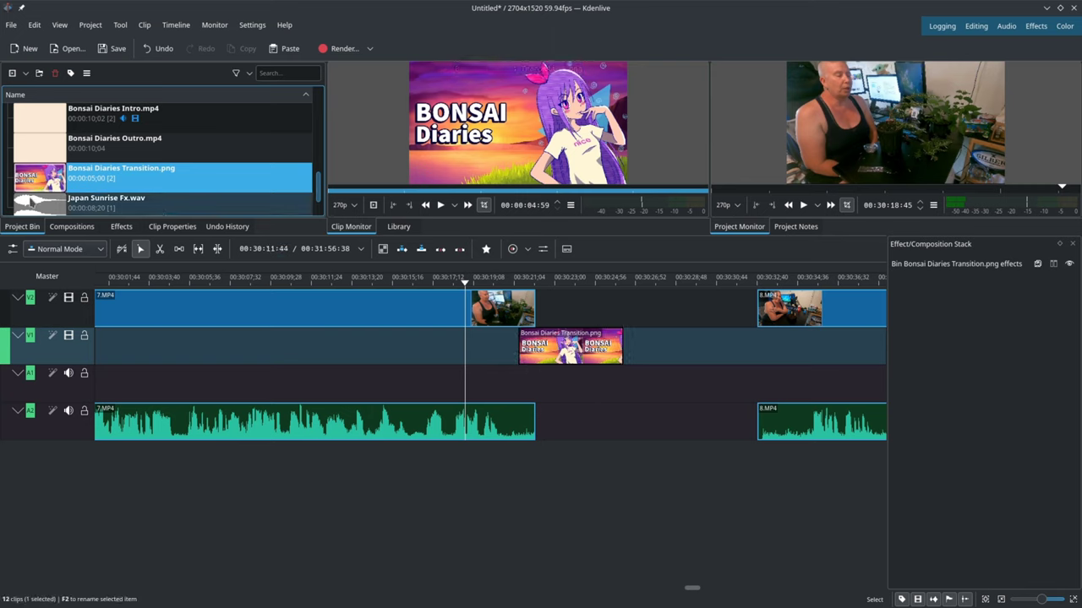
left_click_drag(31, 201, 518, 387)
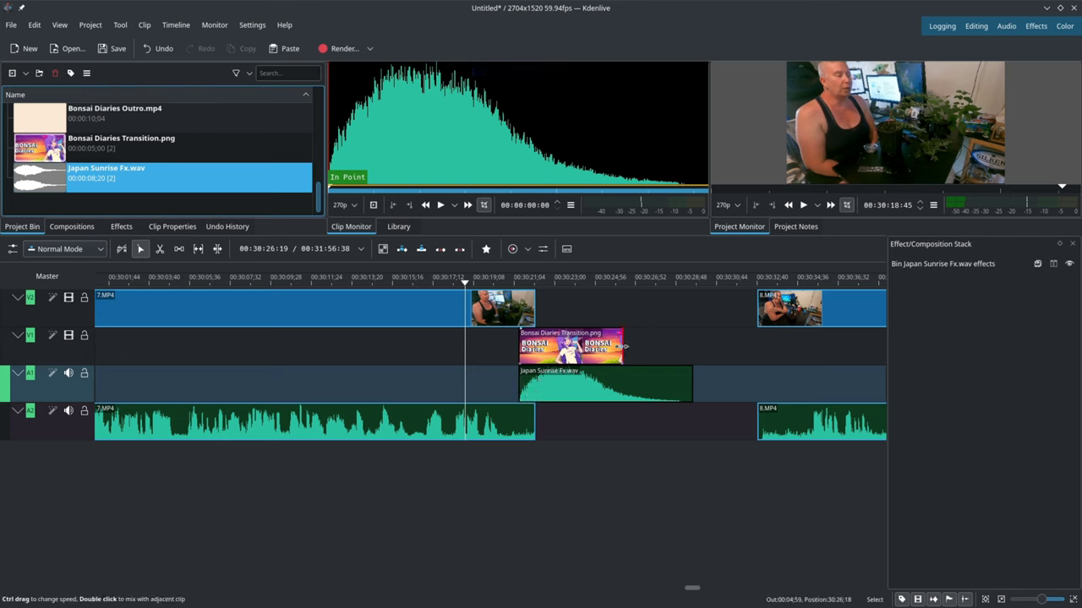
Step: Add a wipe from 7.MP4 to Bonsai Diaries Transition.png at their overlap and set its wipe method to Cloud
left_click(530, 324)
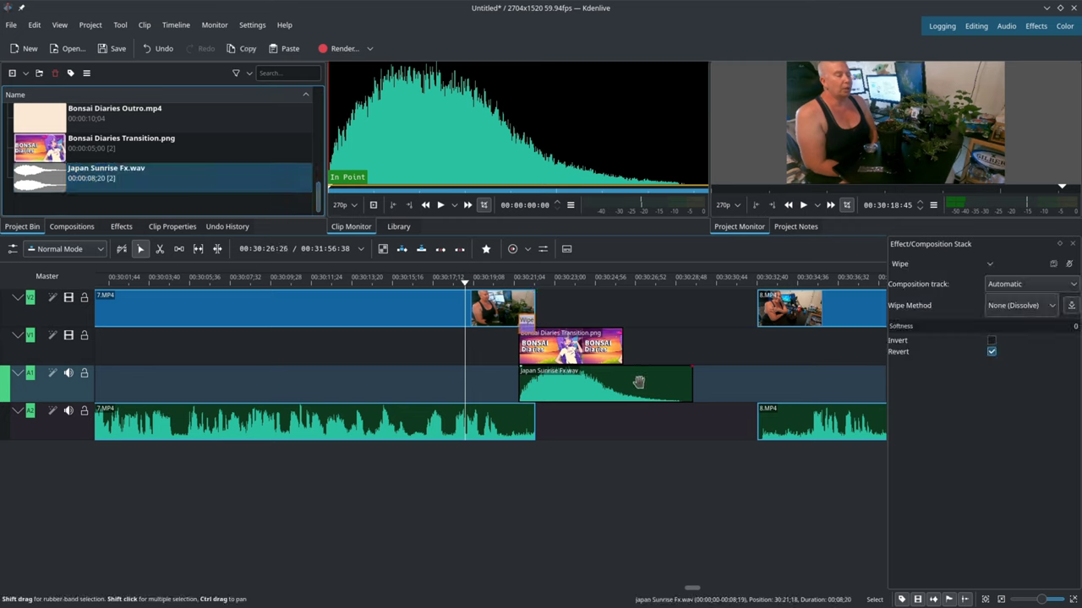
left_click(1051, 311)
scroll(1039, 381, "down", 5)
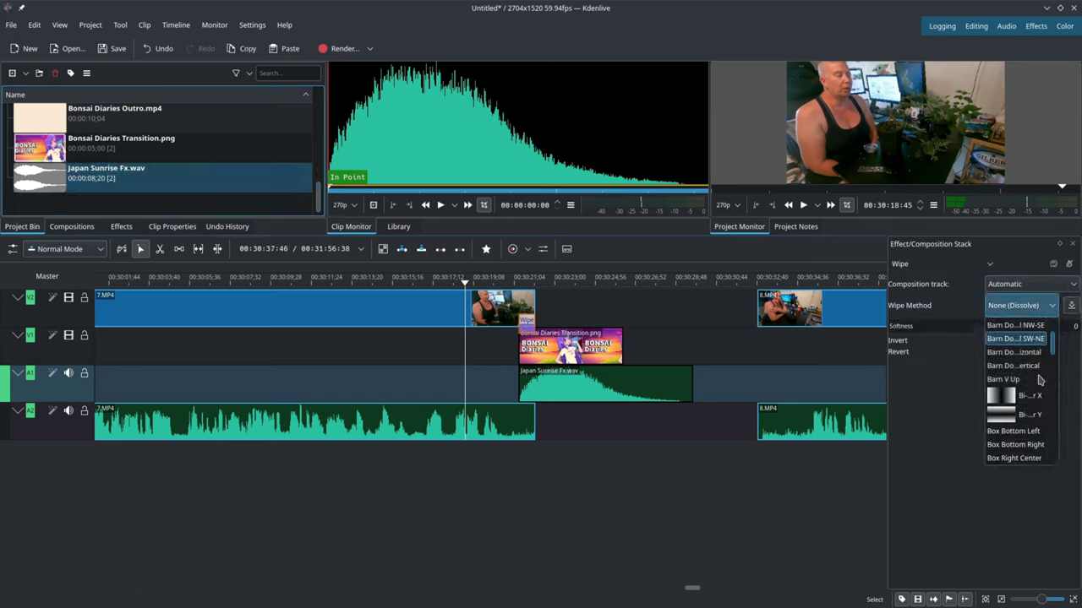
scroll(1039, 380, "down", 1)
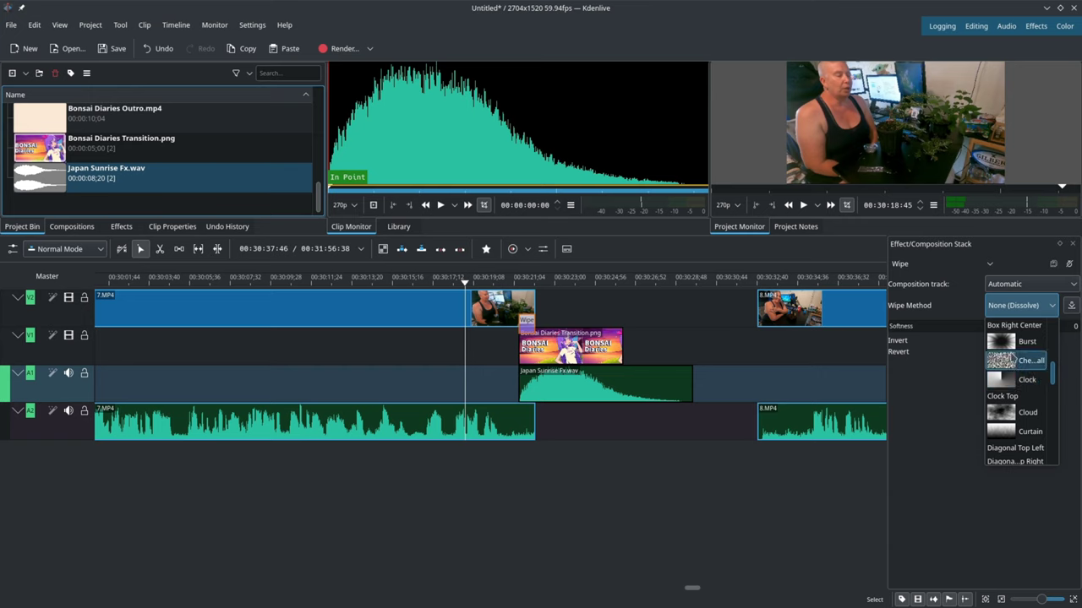
left_click(1001, 414)
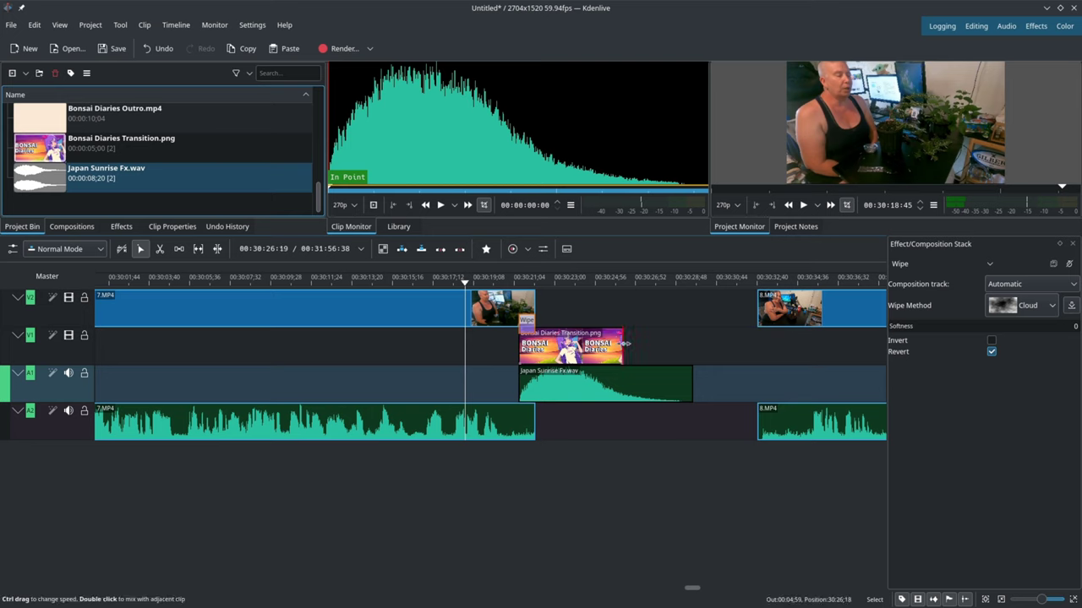
Step: Extend Bonsai Diaries Transition.png on V1 to about 7.5 seconds and move 8.MP4 to 00:30:27:56 so it overlaps the image's end
left_click_drag(626, 343, 622, 343)
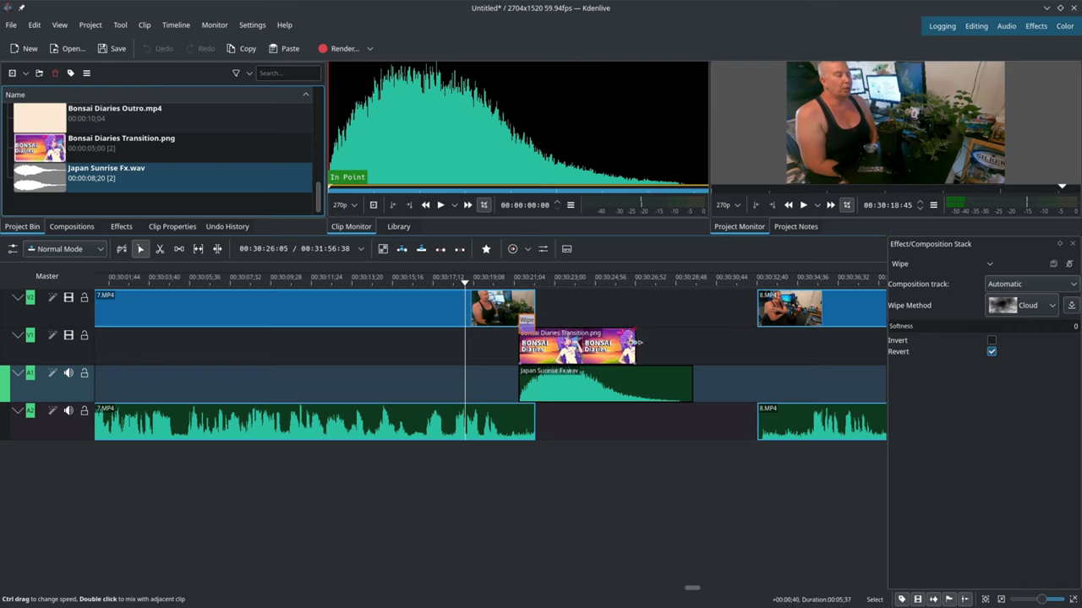
left_click_drag(647, 343, 676, 342)
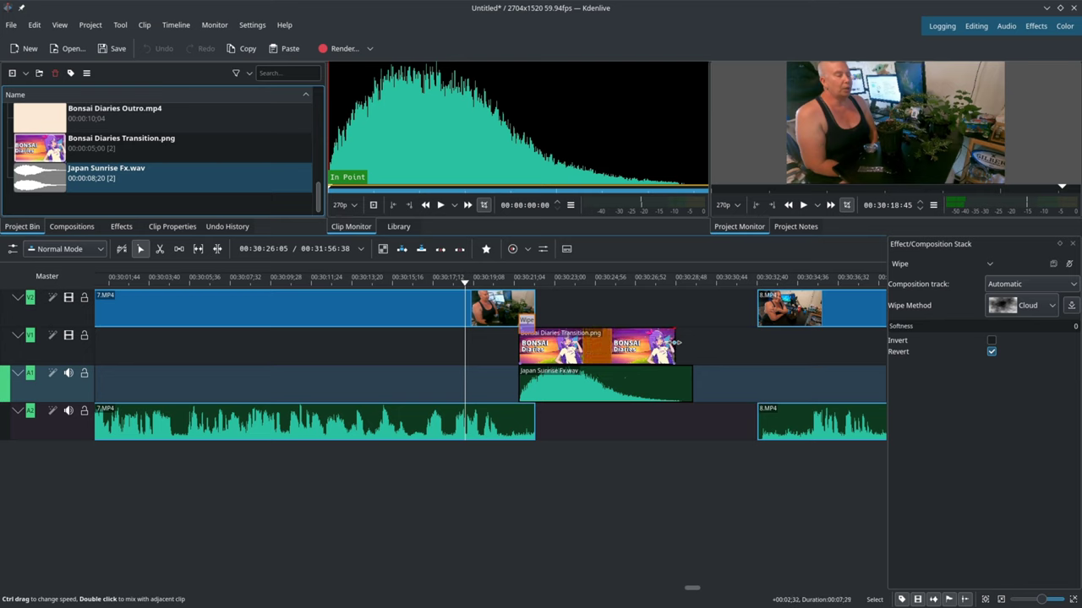
left_click_drag(676, 342, 675, 343)
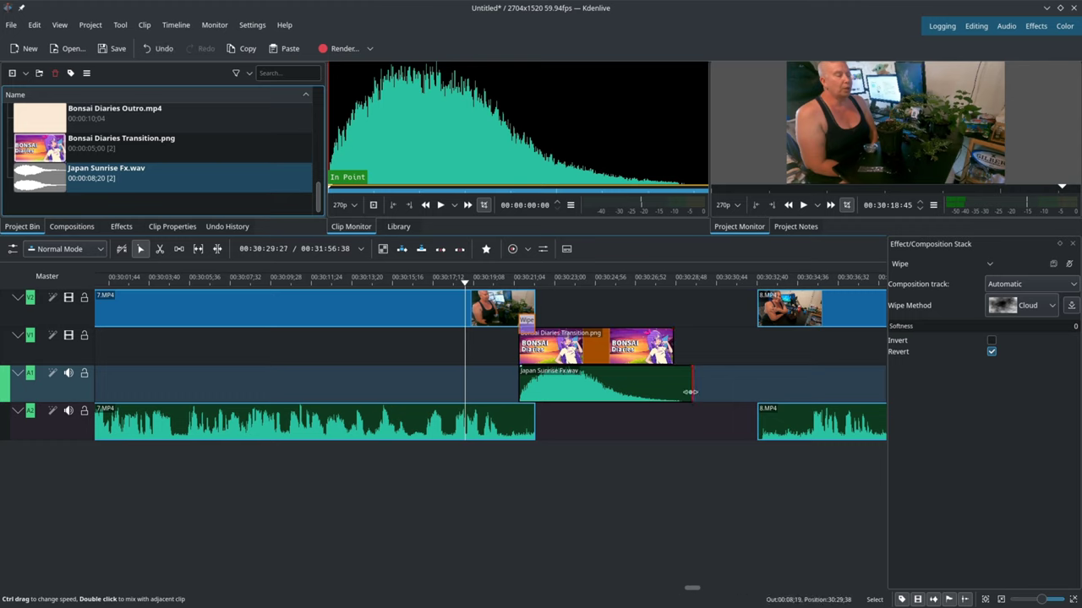
left_click_drag(799, 311, 698, 311)
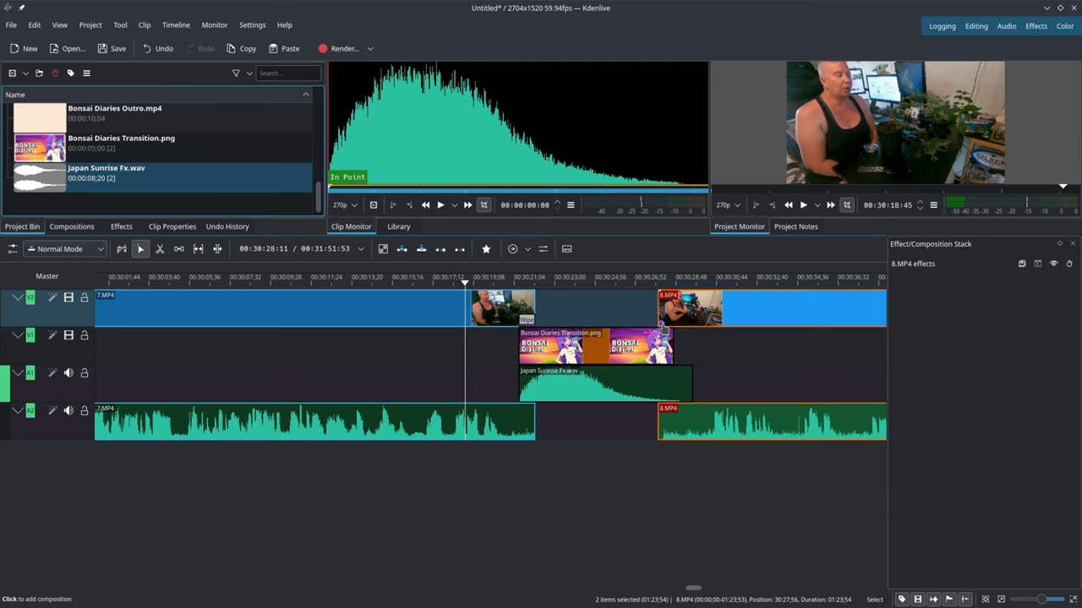
Step: Add a wipe at the overlap of Bonsai Diaries Transition.png and the start of 8.MP4, using the Cloud method
left_click(663, 324)
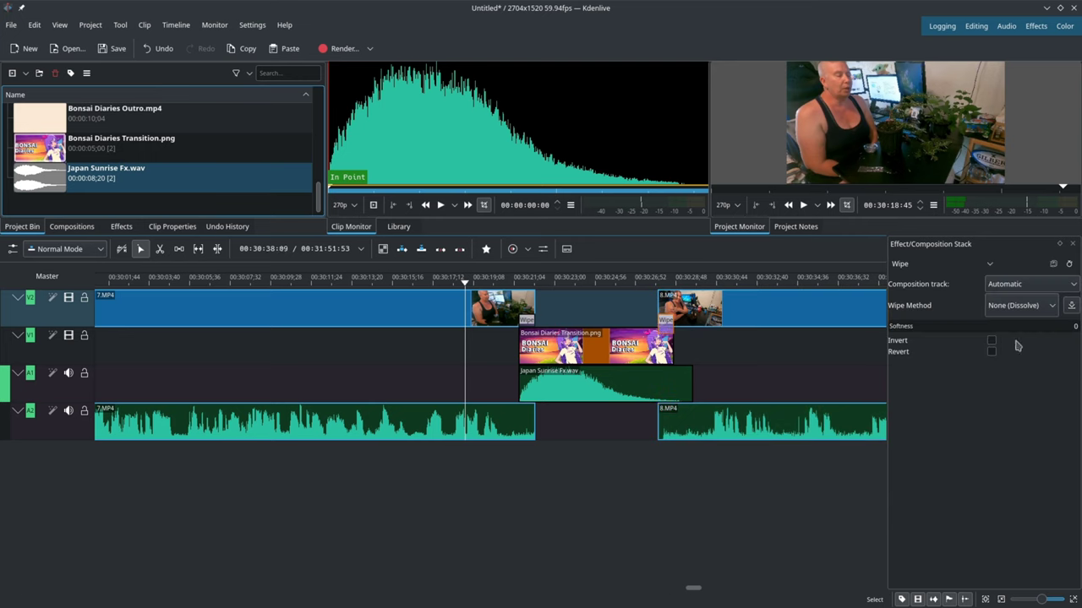
left_click(1052, 309)
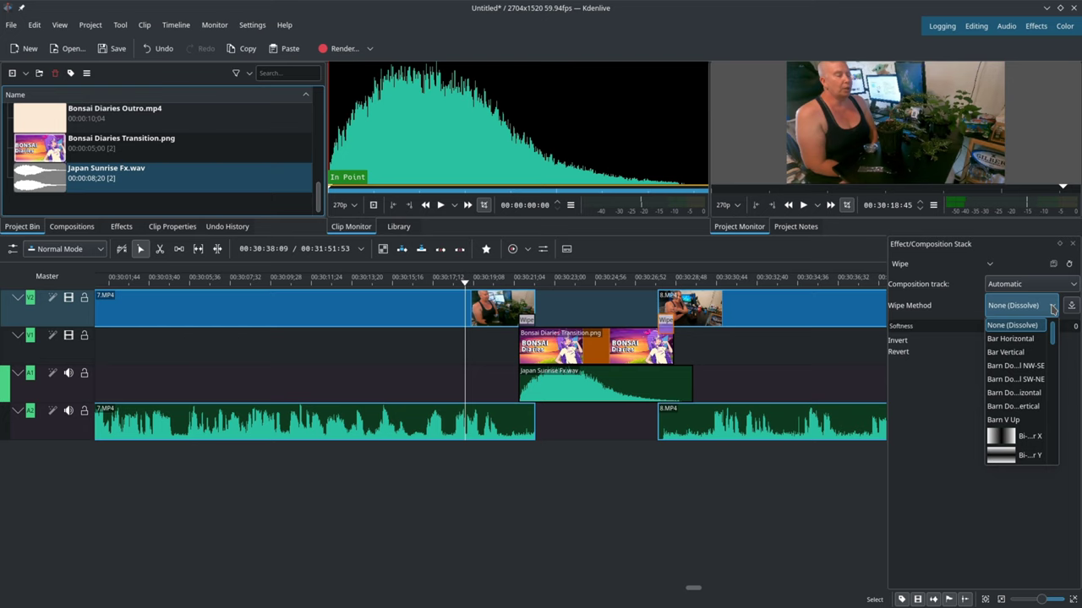
scroll(1035, 372, "down", 6)
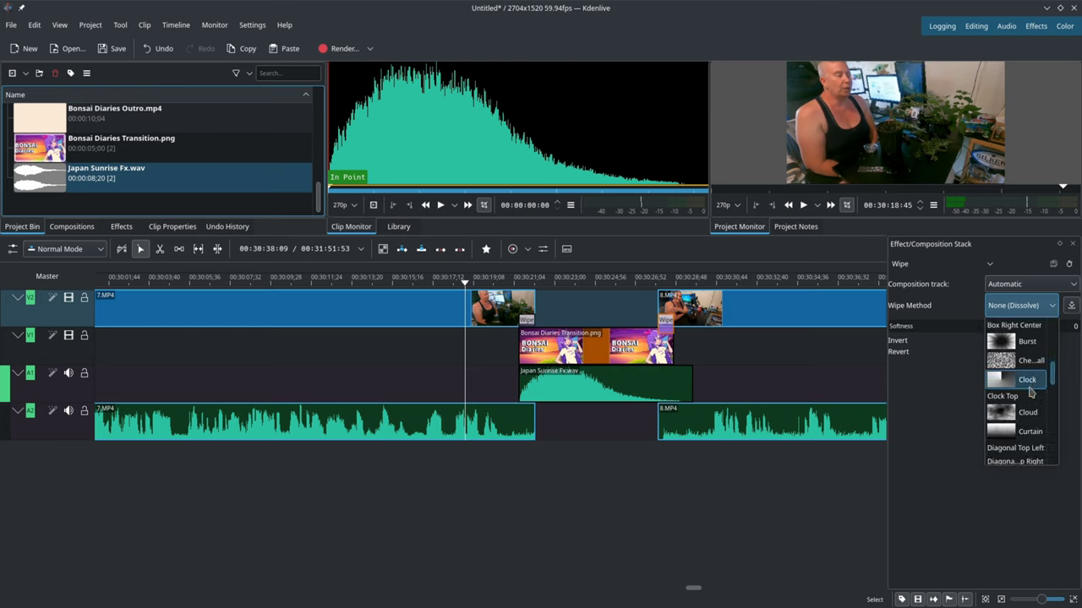
left_click(1026, 412)
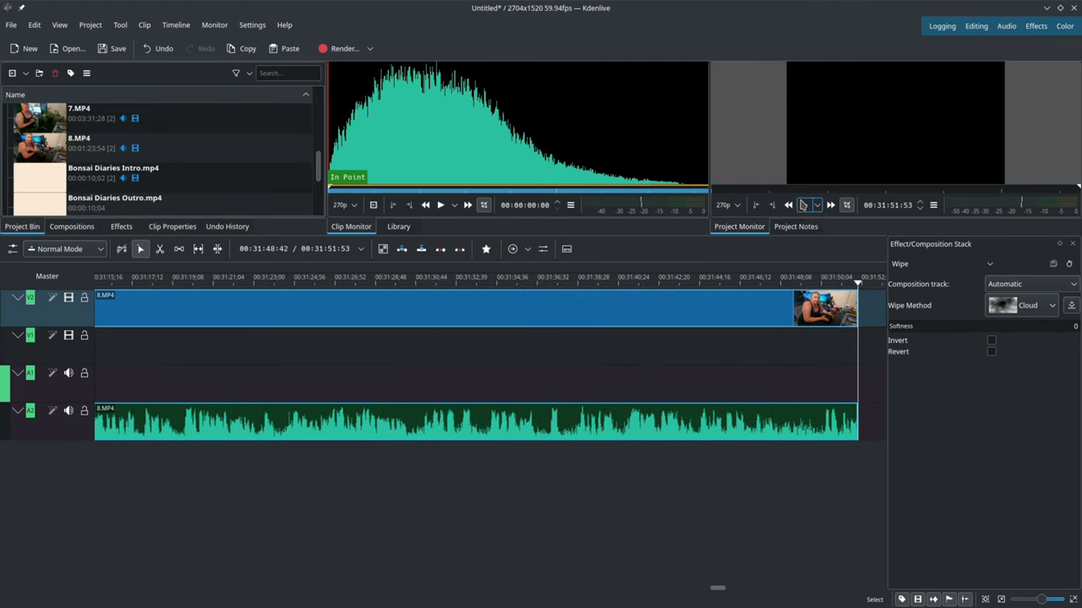
Step: Play back the end of 8.MP4 to find the cut point, split the clip at 00:31:49:30 and delete the remainder
left_click_drag(858, 285, 782, 285)
left_click(803, 206)
left_click(804, 206)
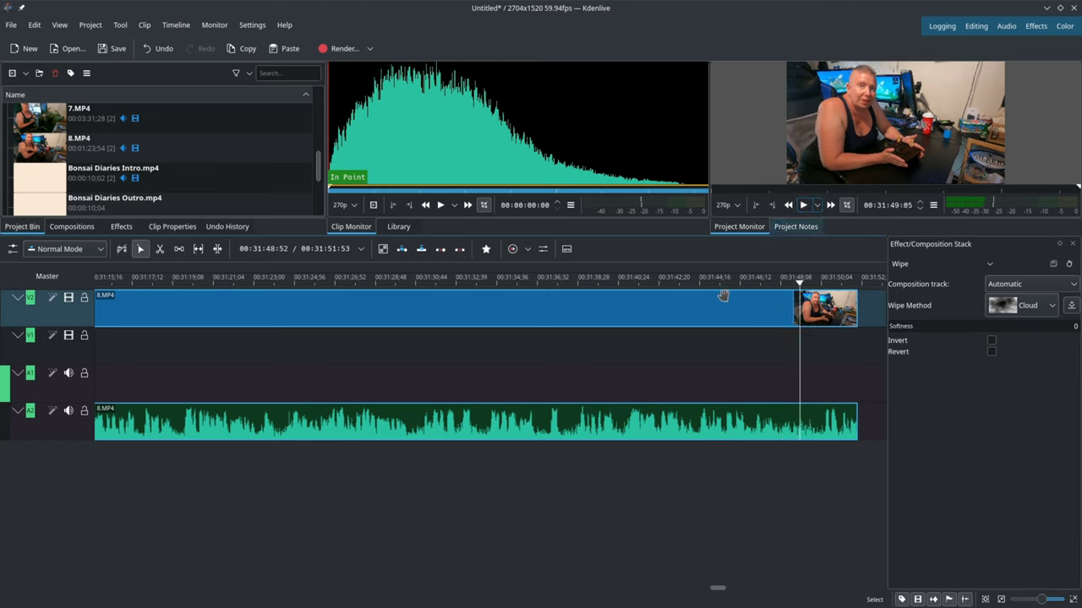
left_click(746, 389)
left_click(804, 208)
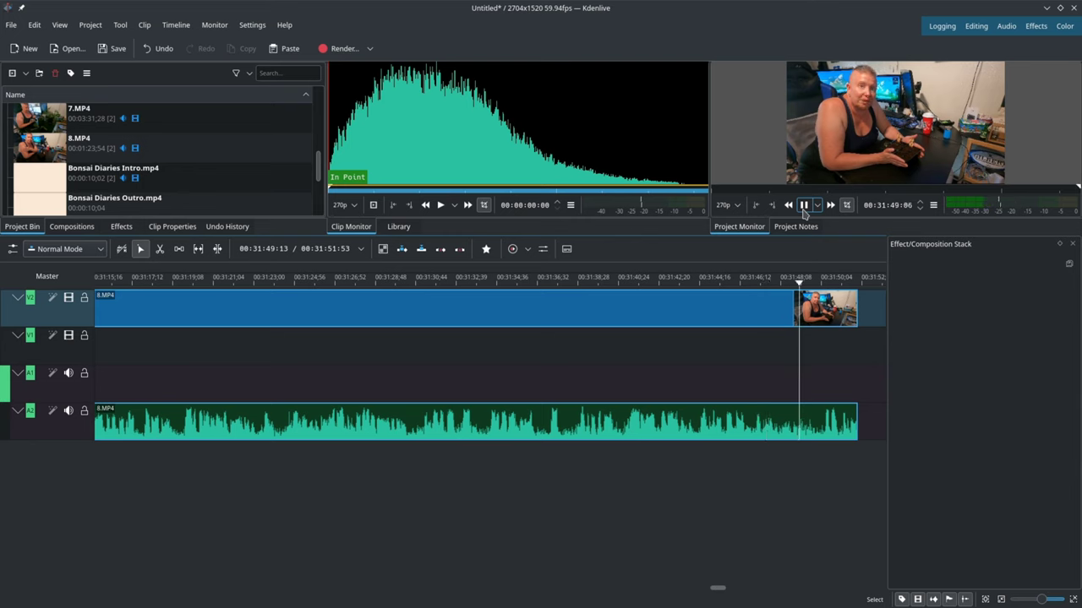
left_click(804, 212)
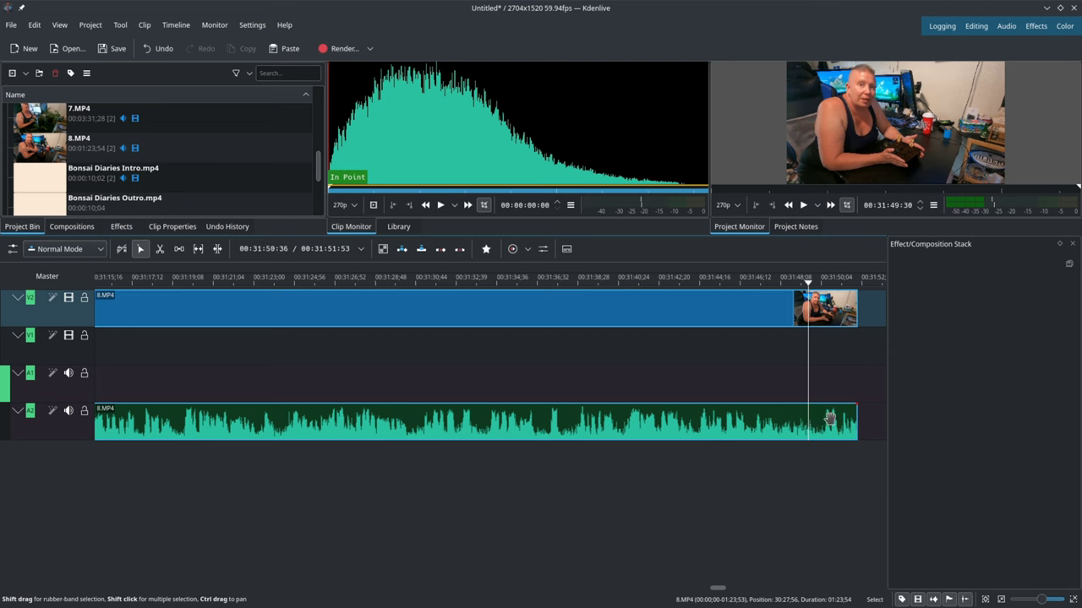
right_click(830, 417)
left_click(870, 382)
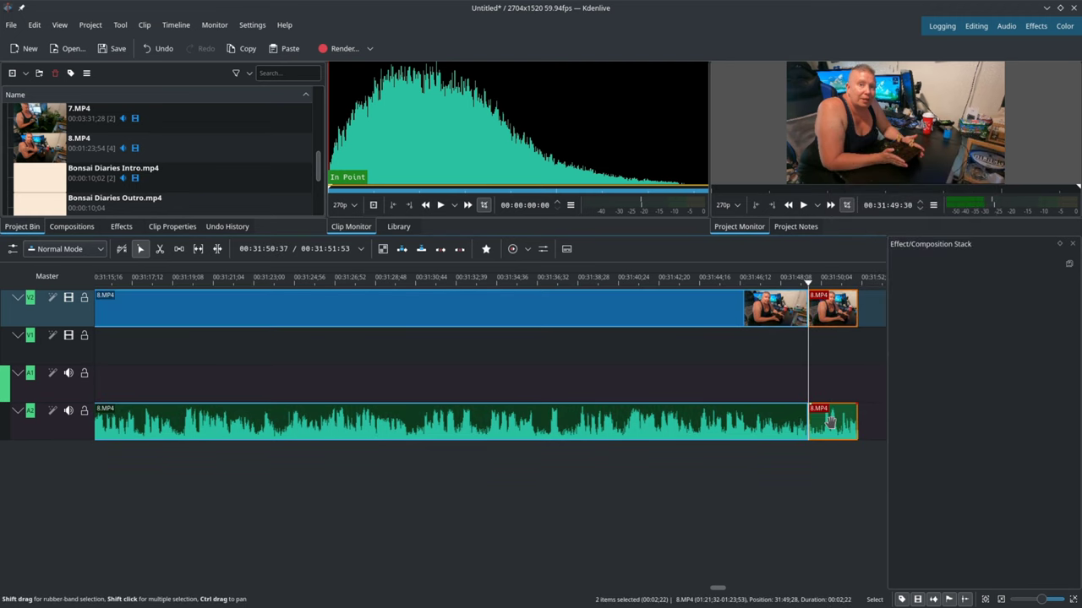
right_click(829, 421)
left_click(879, 256)
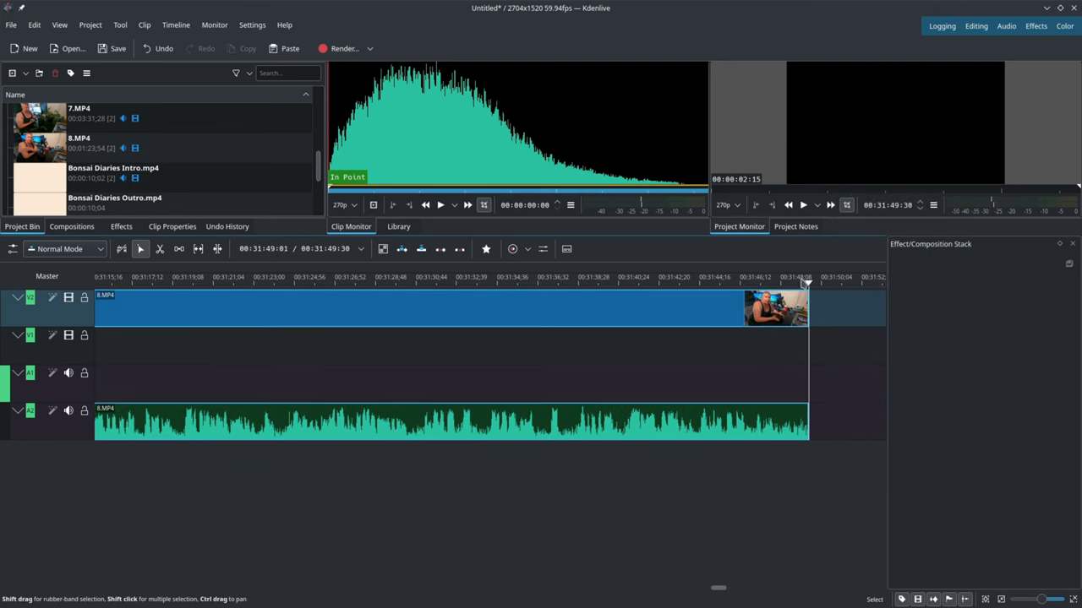
Step: Place Bonsai Diaries Outro.mp4 from the project bin on V1 and A1, starting just before the end of 8.MP4
left_click_drag(807, 283, 760, 284)
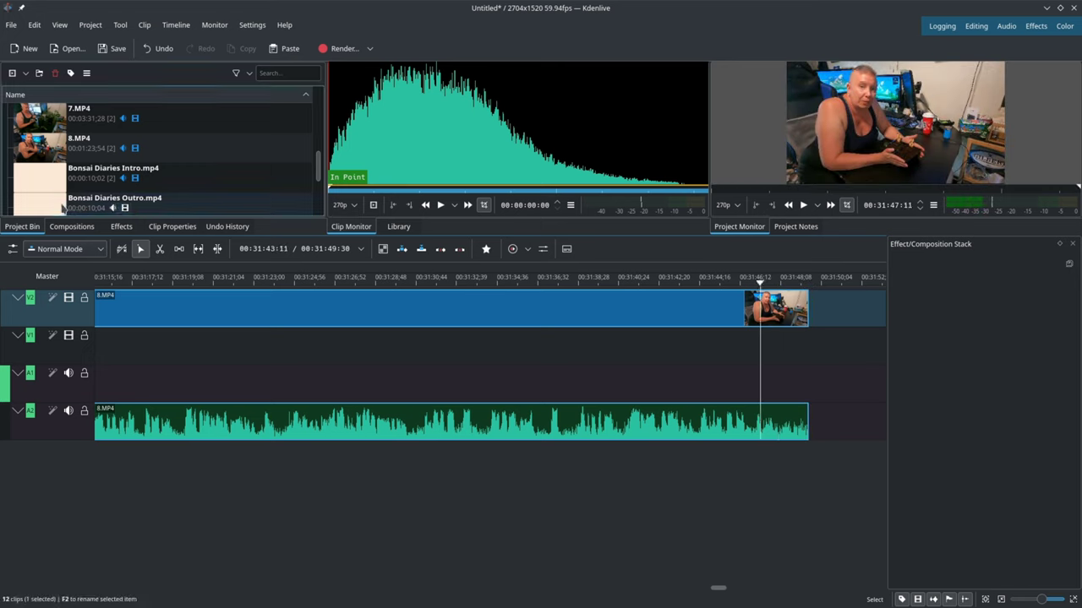
left_click_drag(35, 207, 791, 358)
left_click_drag(792, 358, 793, 356)
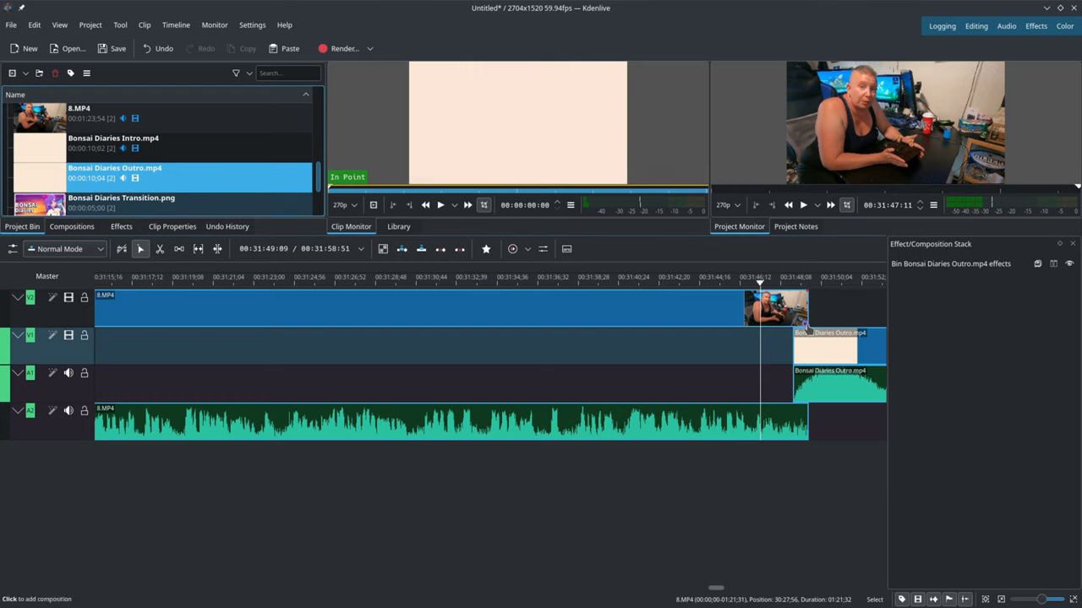
Step: Add a Cloud wipe between 8.MP4 and Bonsai Diaries Outro.mp4, and play back the ending from 00:31:47:11
left_click(800, 326)
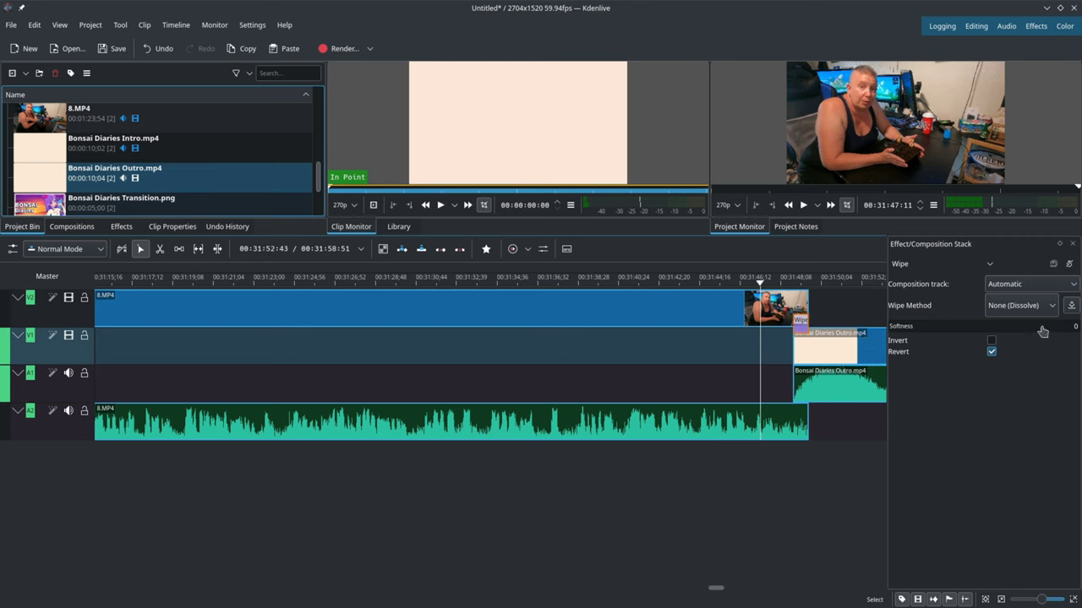
left_click(1021, 305)
scroll(1028, 355, "down", 4)
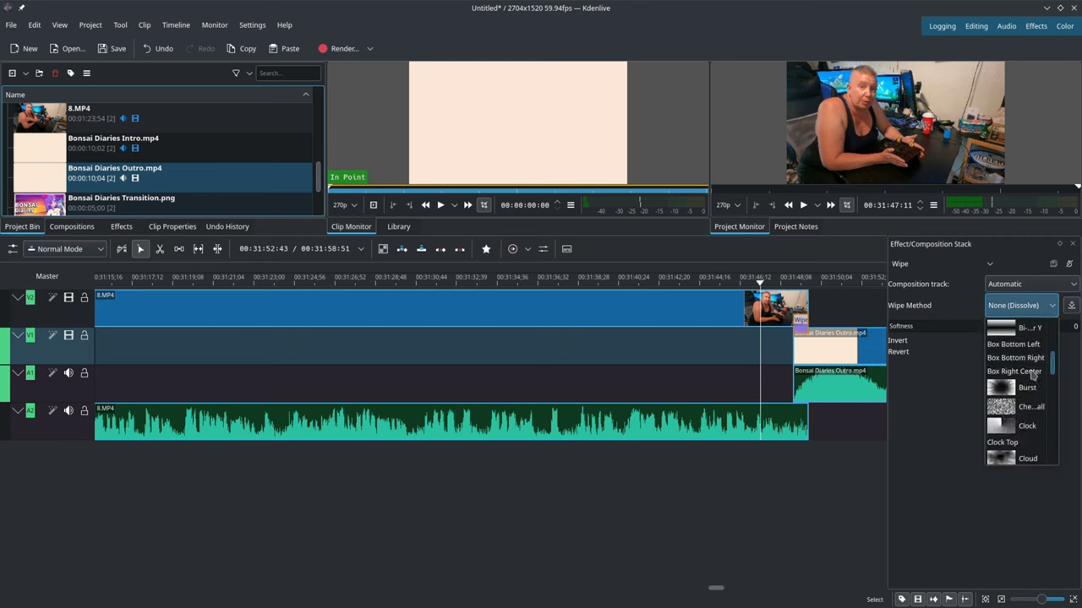
scroll(1027, 389, "down", 3)
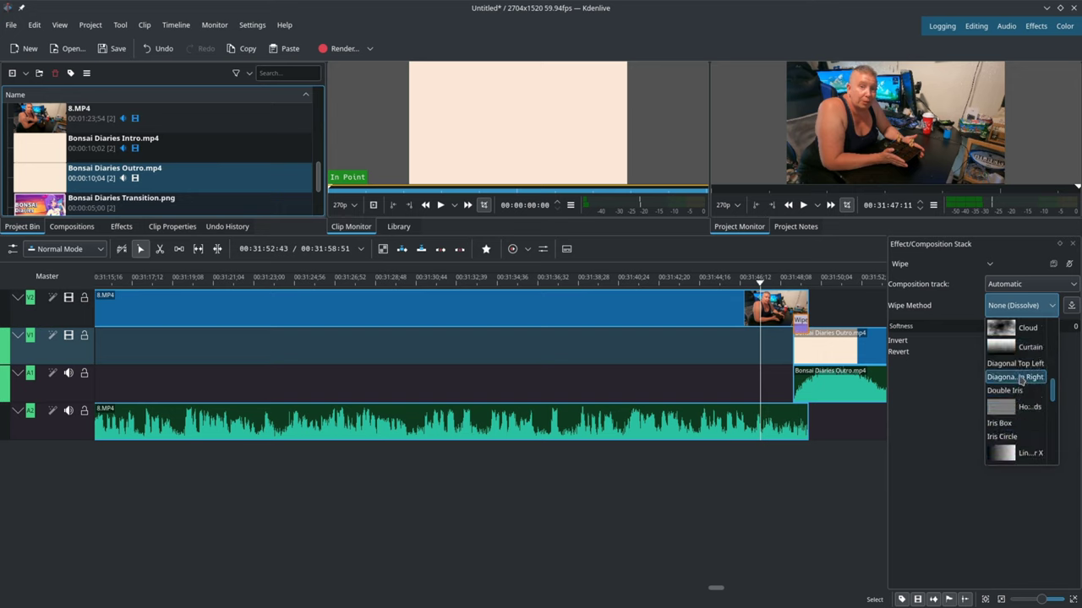
left_click(1023, 329)
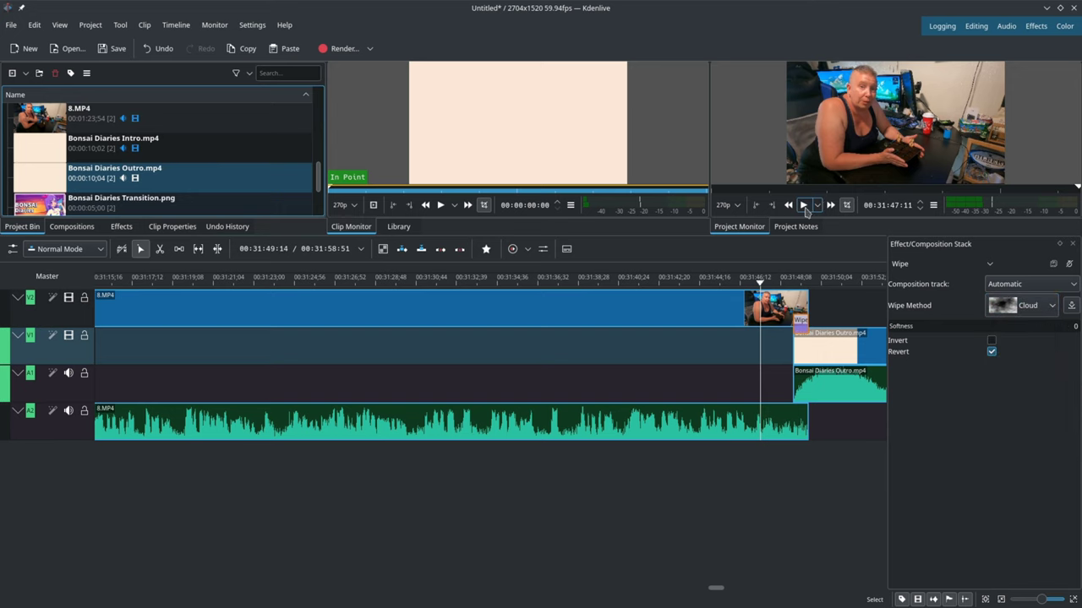
left_click(806, 209)
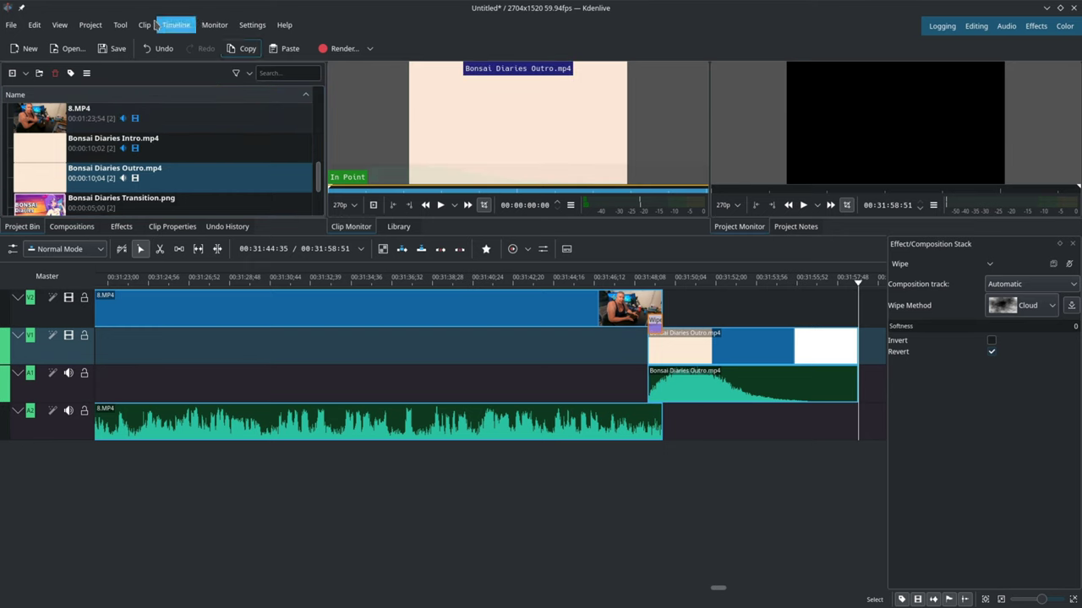
Step: Set up rendering with the MP4-H265 (HEVC) preset and 100% custom quality, and review the hardware-accelerated presets
left_click(91, 31)
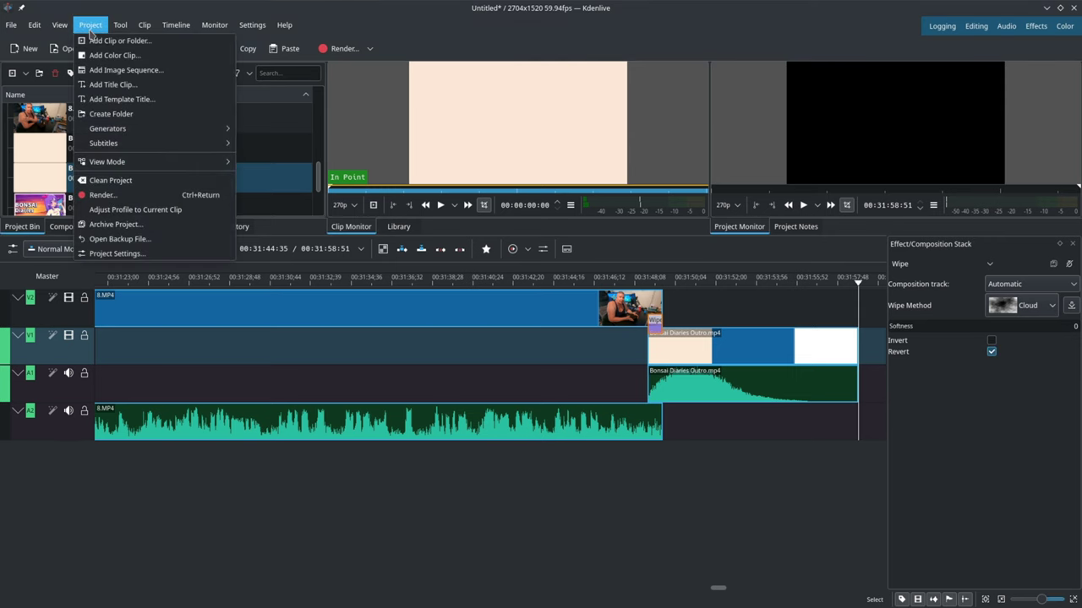
left_click(103, 195)
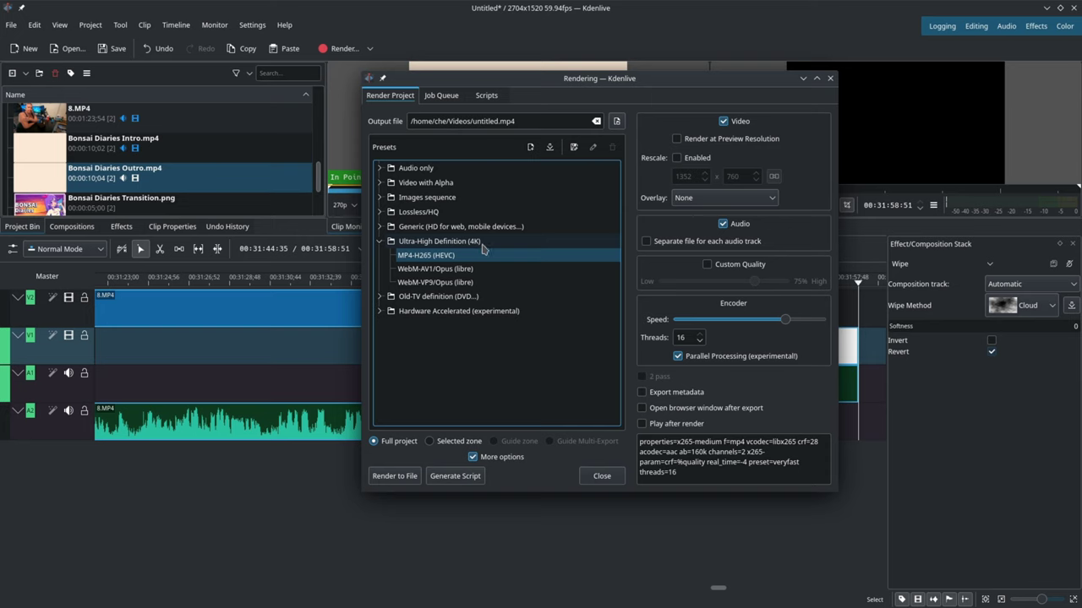
left_click(707, 267)
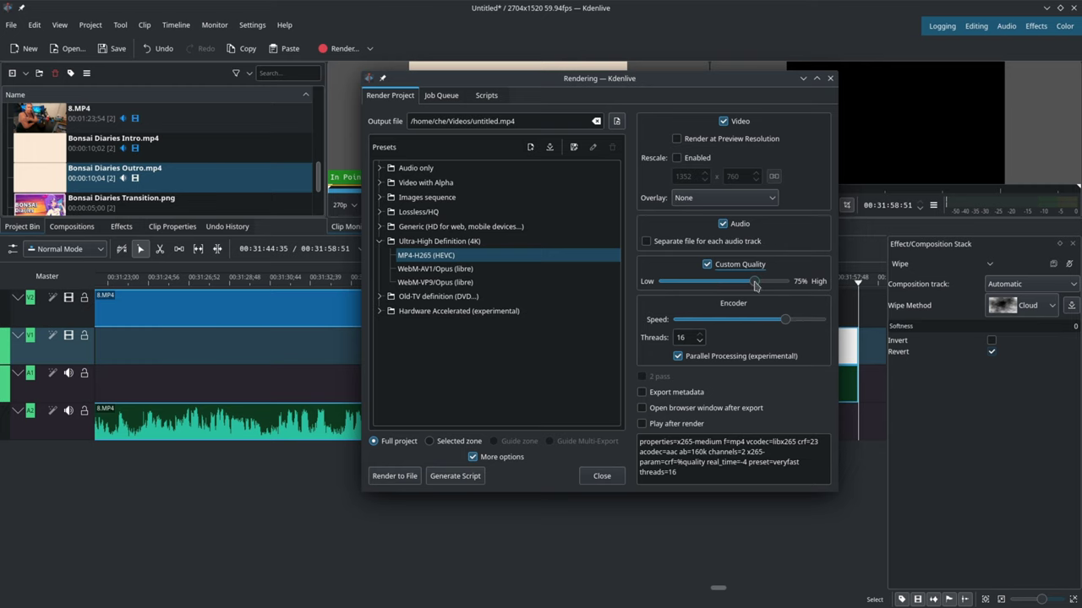
left_click_drag(754, 281, 782, 282)
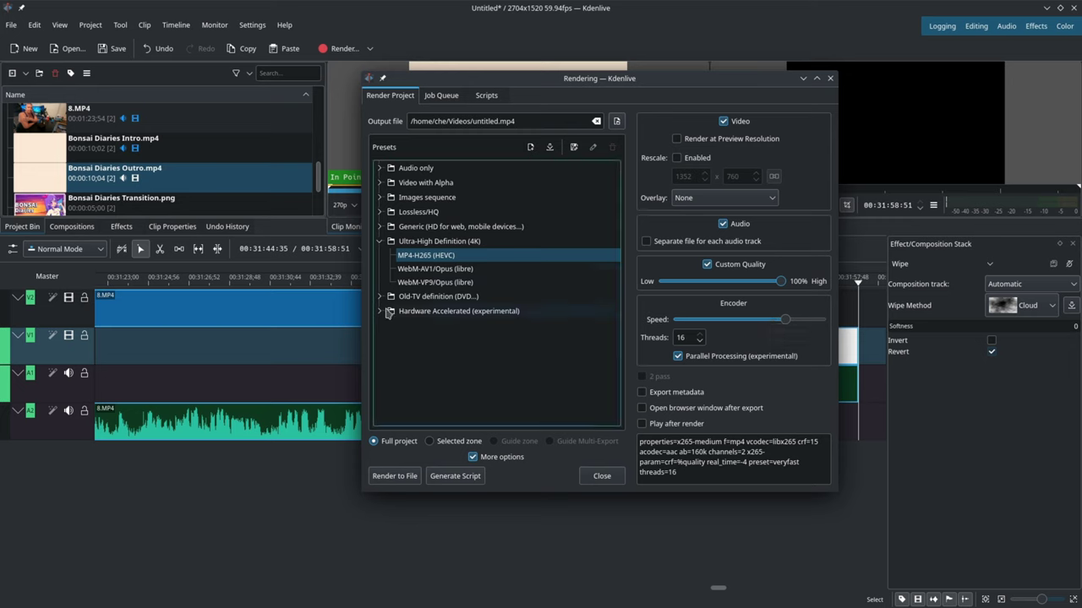
left_click(379, 311)
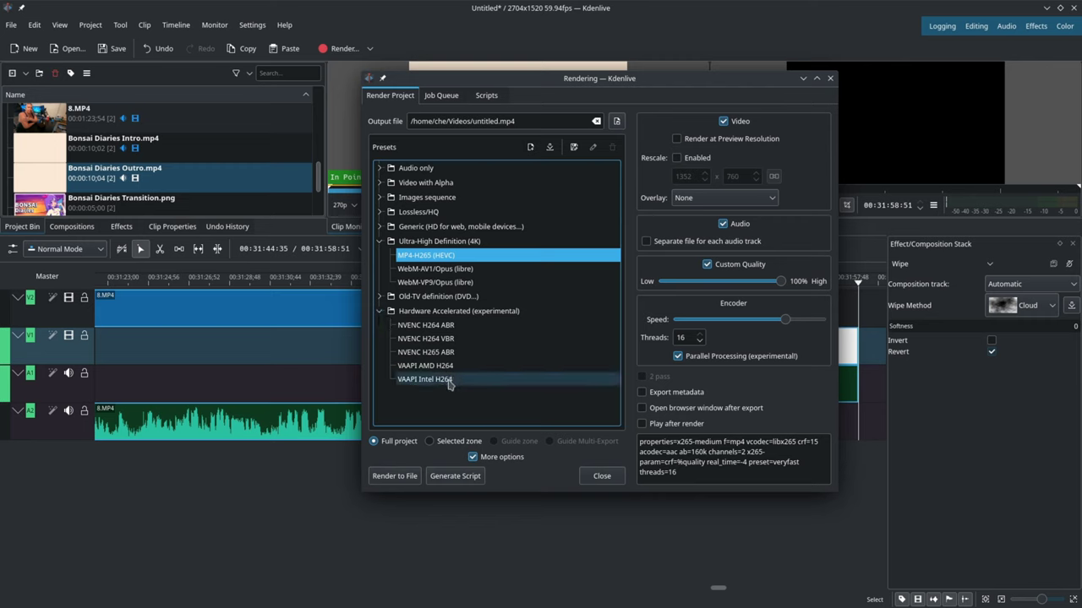
left_click(378, 311)
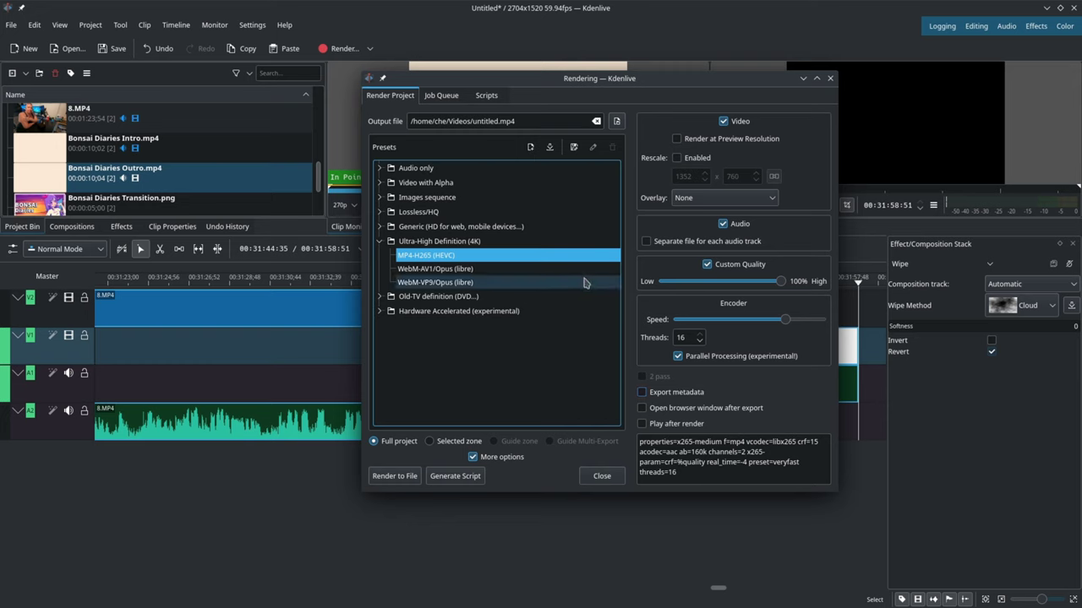
Step: Name the output file Bonsai Diaries 4.mp4 in the Videos folder and render the full project to file
left_click_drag(497, 121, 474, 120)
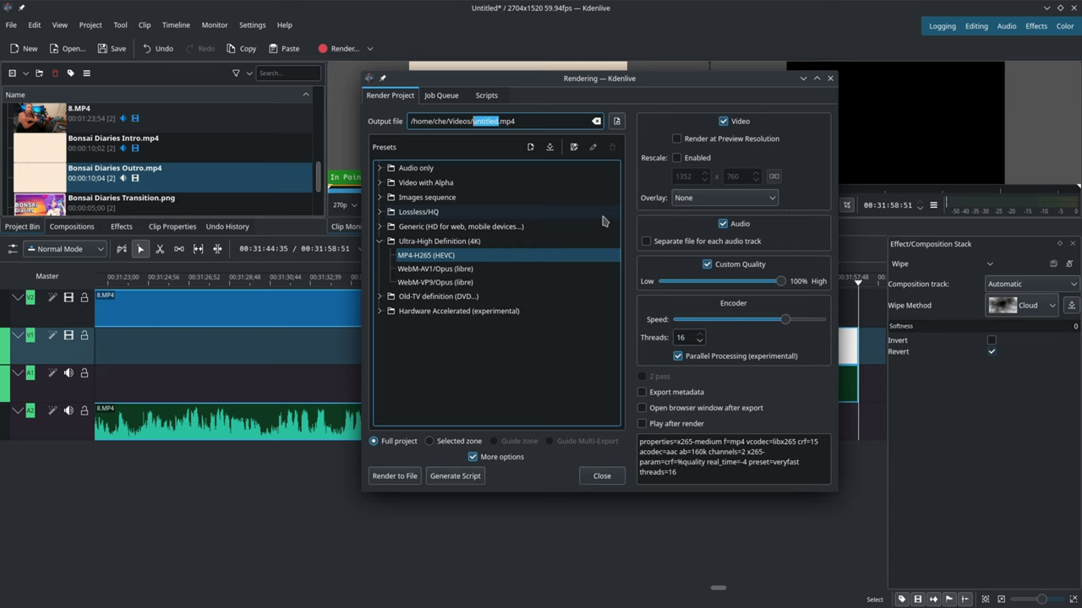
type("bONSAI dIARIES 4")
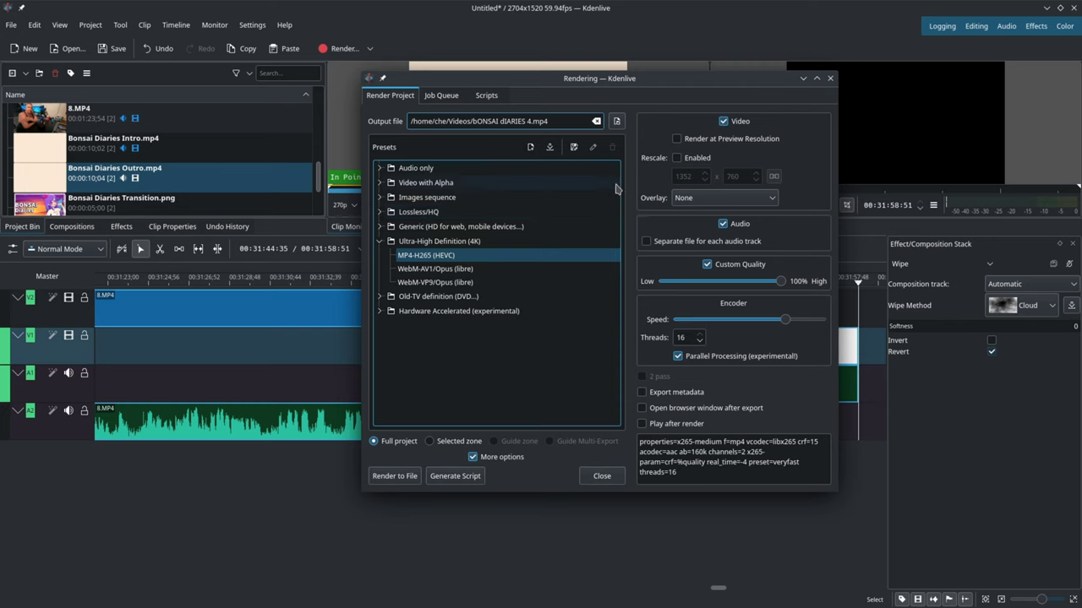
key("BackSpace")
key("BackSpace")
key("BackSpace")
key("BackSpace")
key("BackSpace")
key("BackSpace")
key("BackSpace")
key("BackSpace")
key("BackSpace")
key("BackSpace")
key("BackSpace")
key("BackSpace")
key("BackSpace")
key("BackSpace")
key("BackSpace")
key("BackSpace")
type("Bonsai Diaries 4")
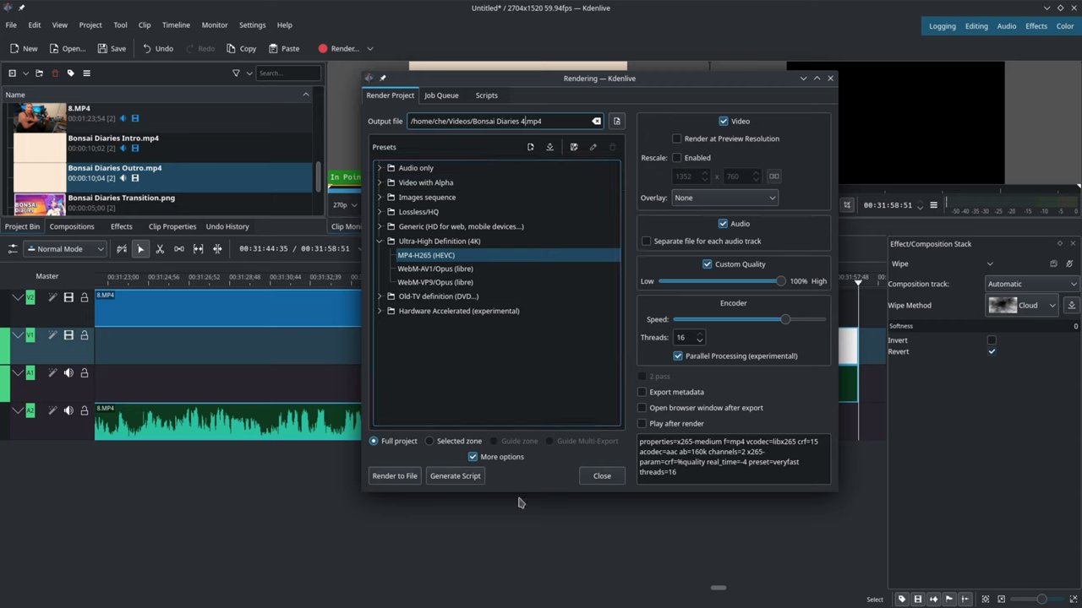
left_click(391, 478)
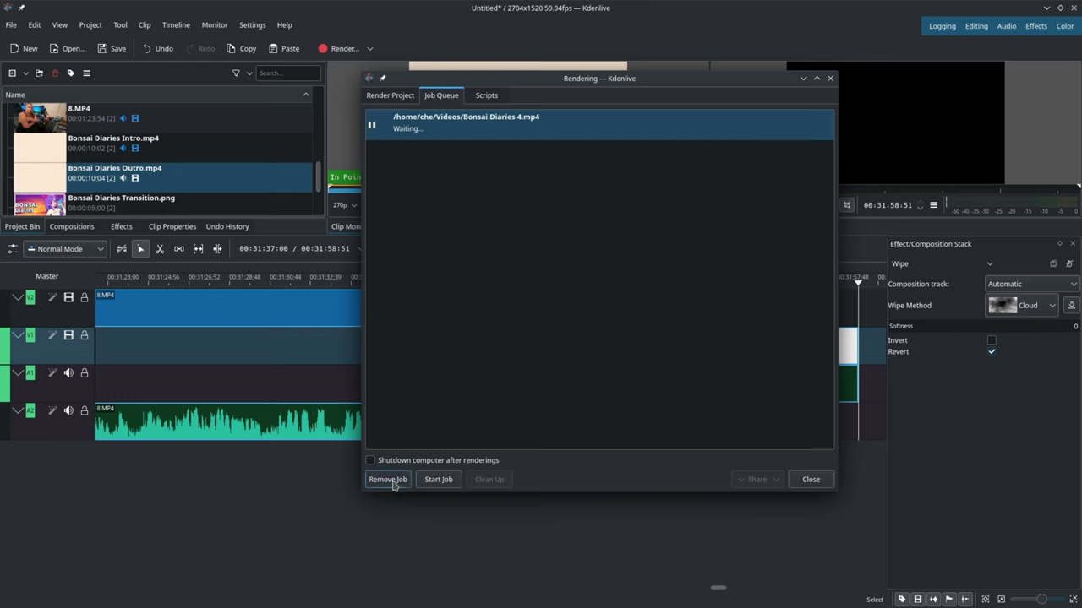